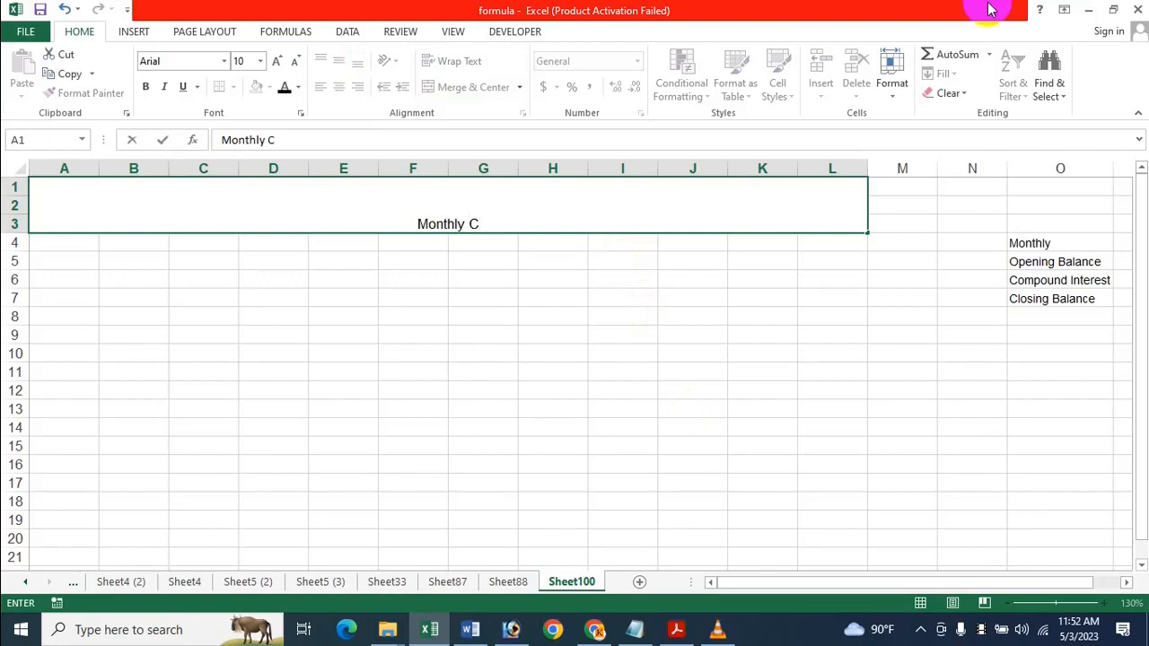
- Complete the title in the merged cell A1 so it reads "Monthly Compound Interest Calculate"
text(ompou)
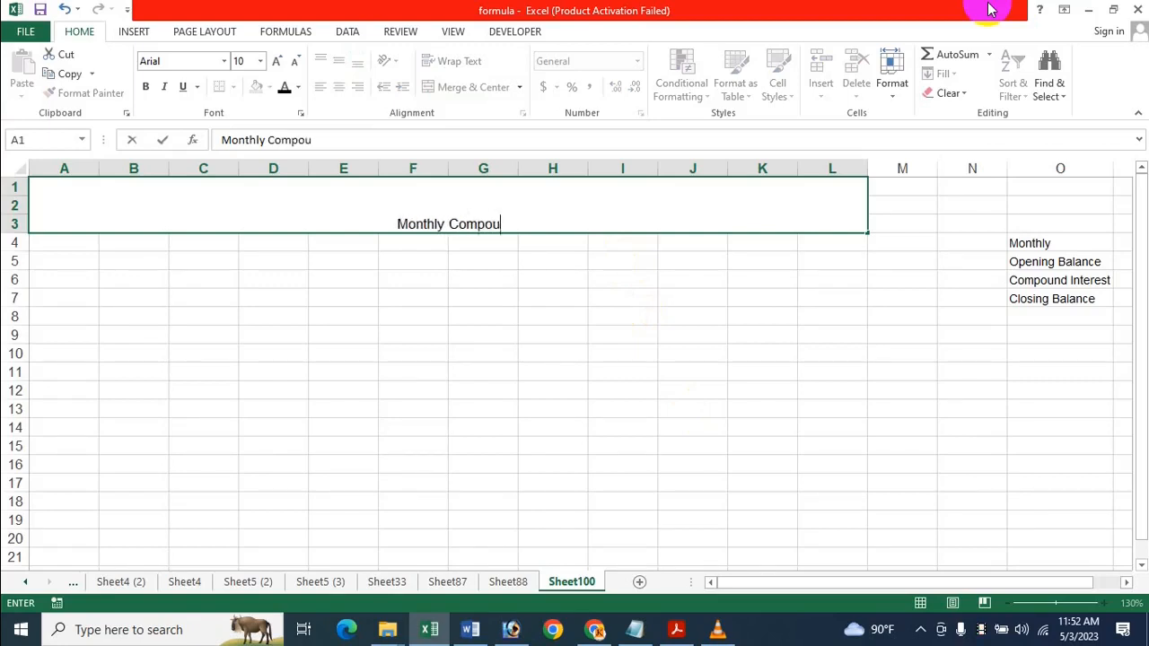
text(nd I)
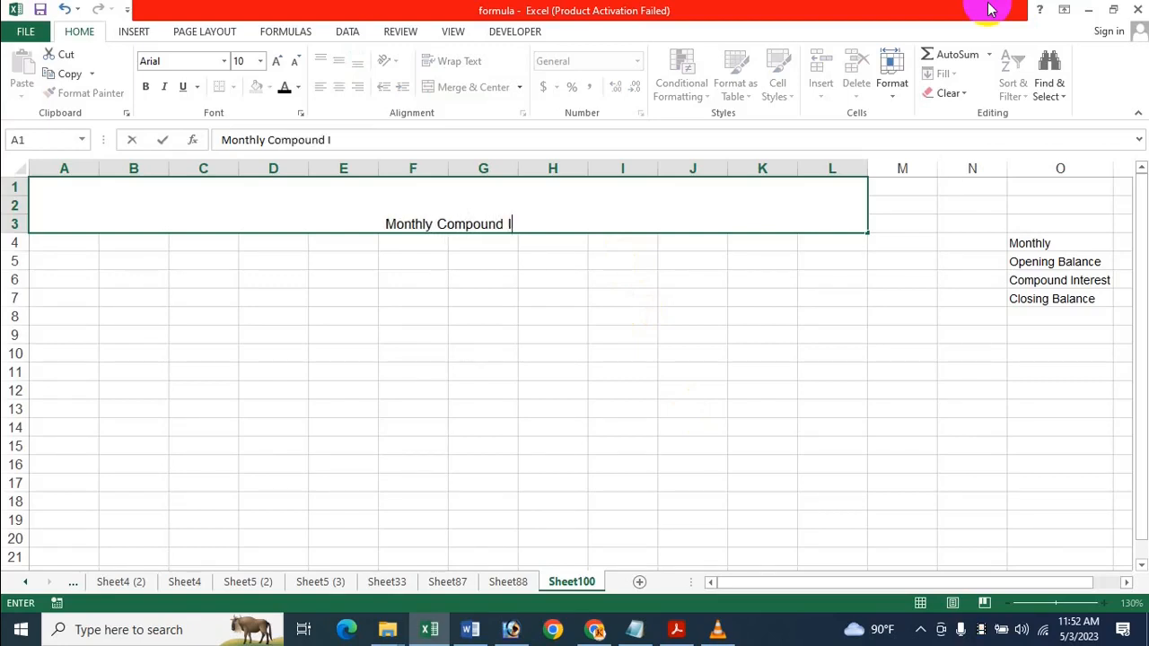
text(nterest)
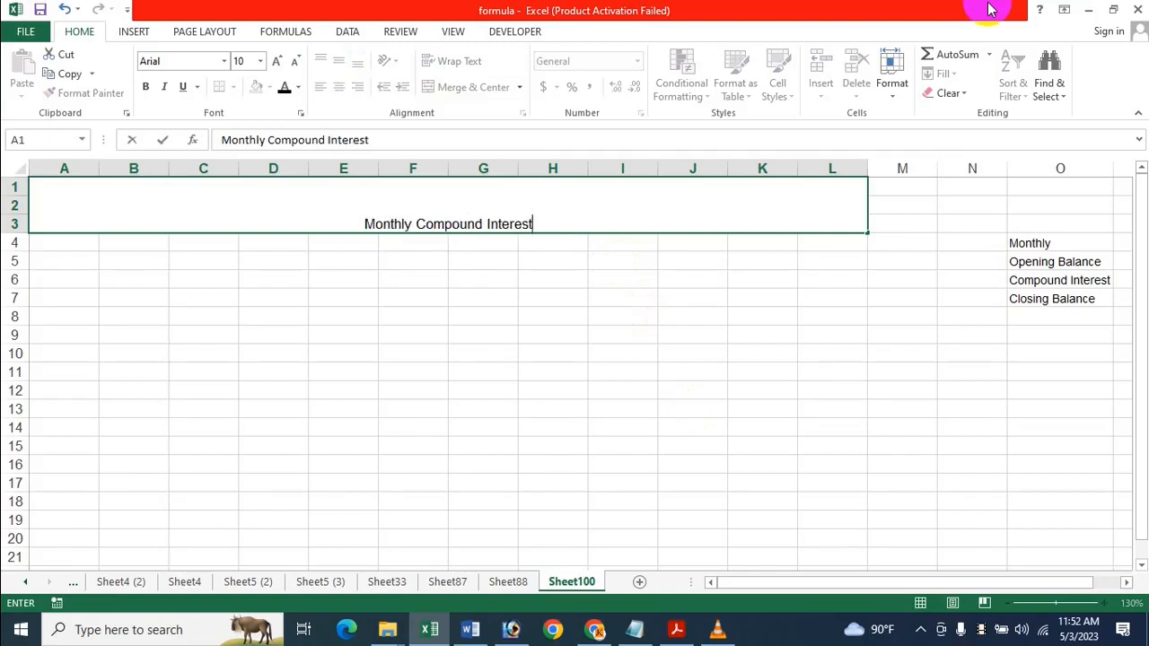
text( Calculae)
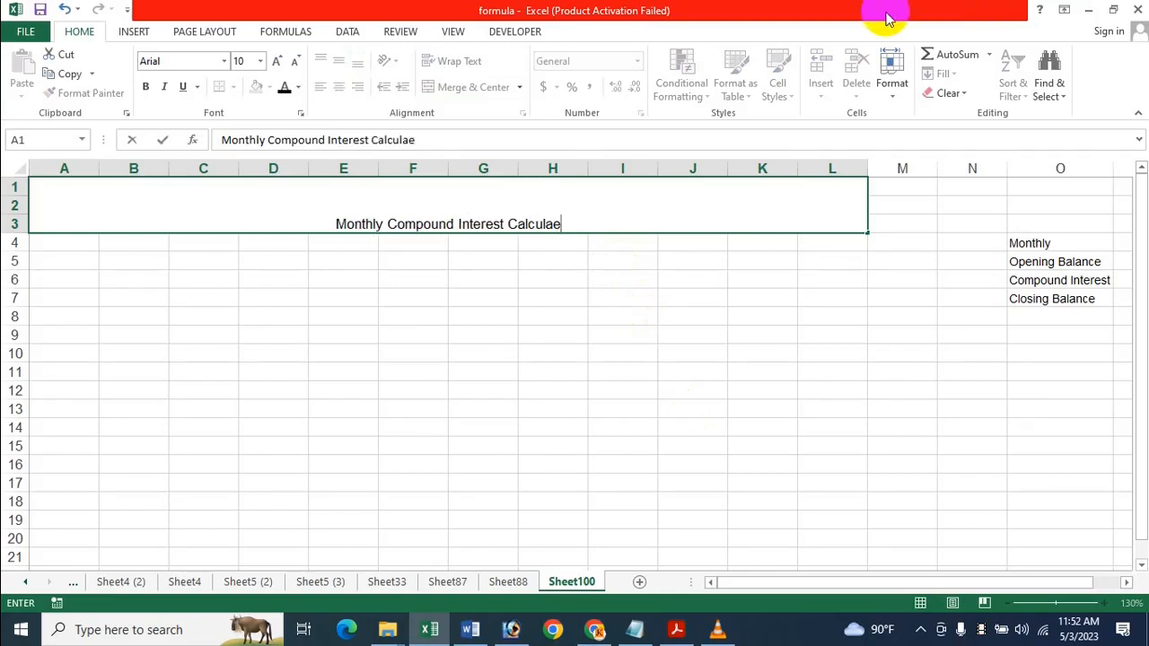
key(BackSpace)
text(te)
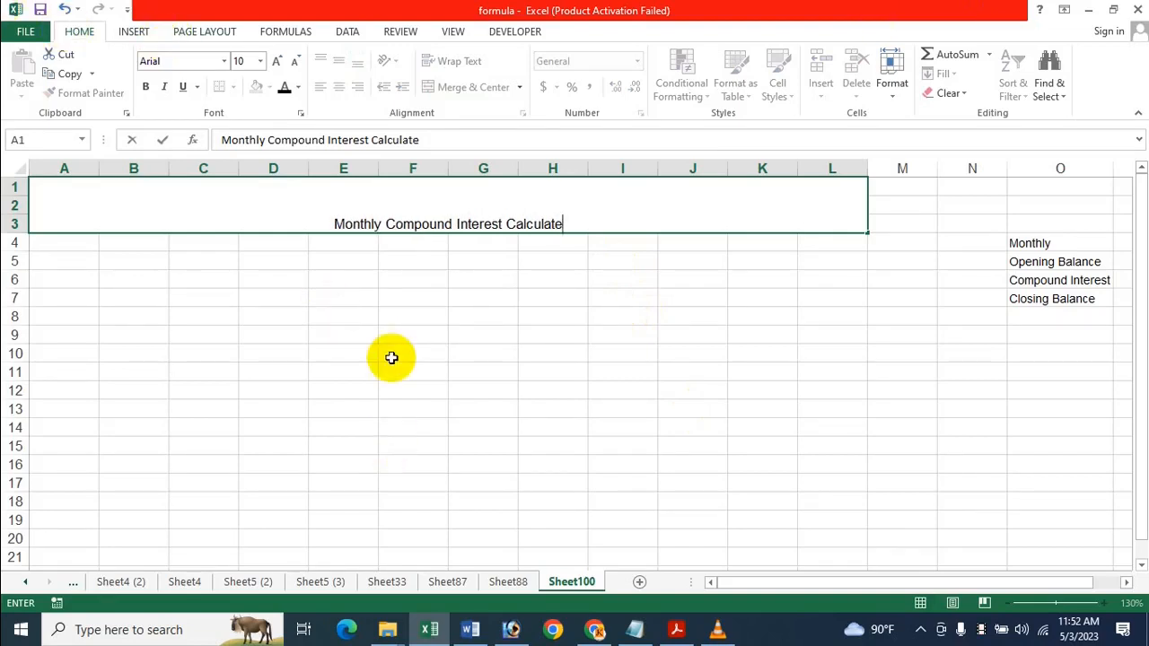
click(456, 368)
- Middle-align the title in merged cell A1 vertically and make it bold
click(468, 210)
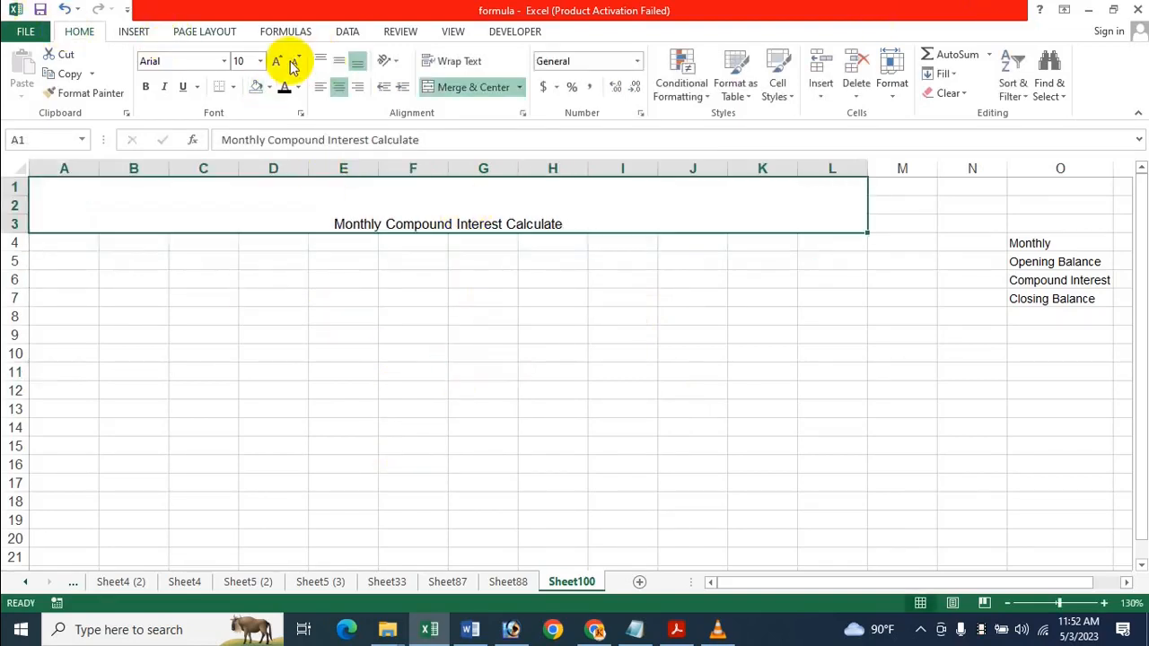
click(338, 62)
click(146, 86)
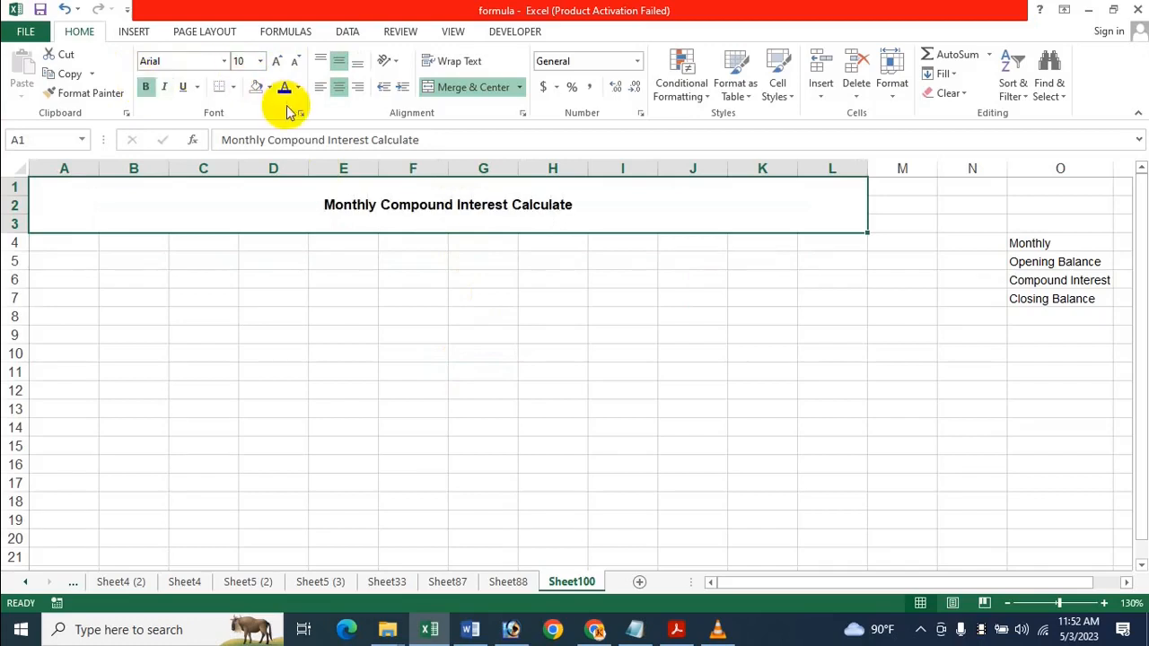
- Give the title cell a light blue fill and colour its text dark gold
click(270, 87)
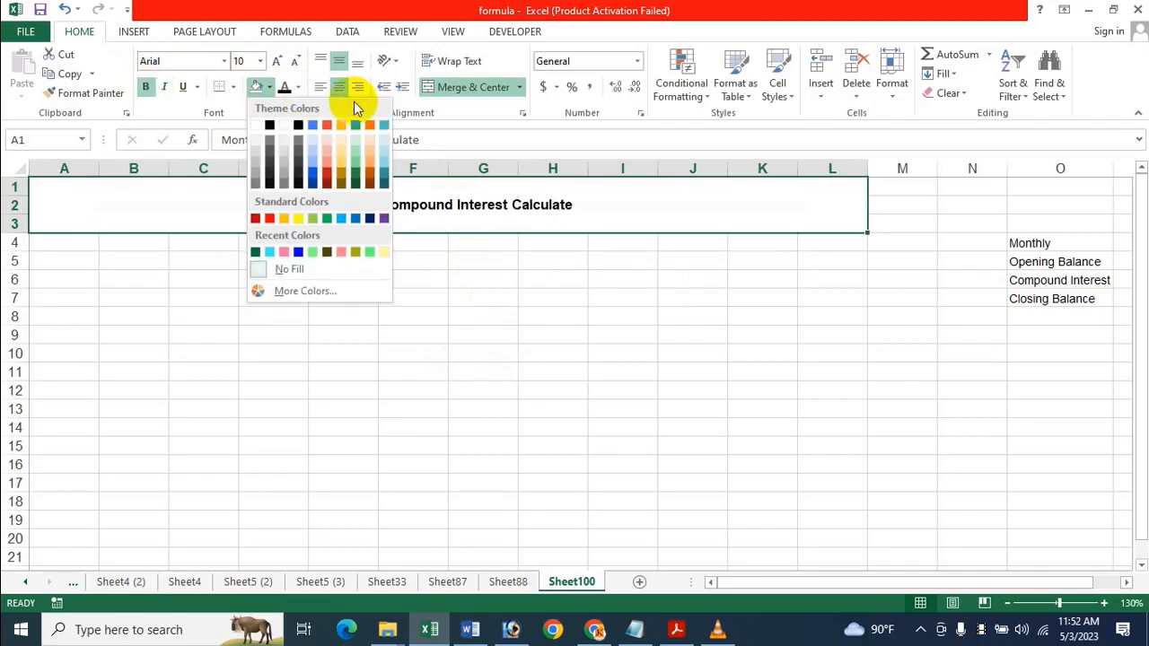
click(376, 147)
click(298, 87)
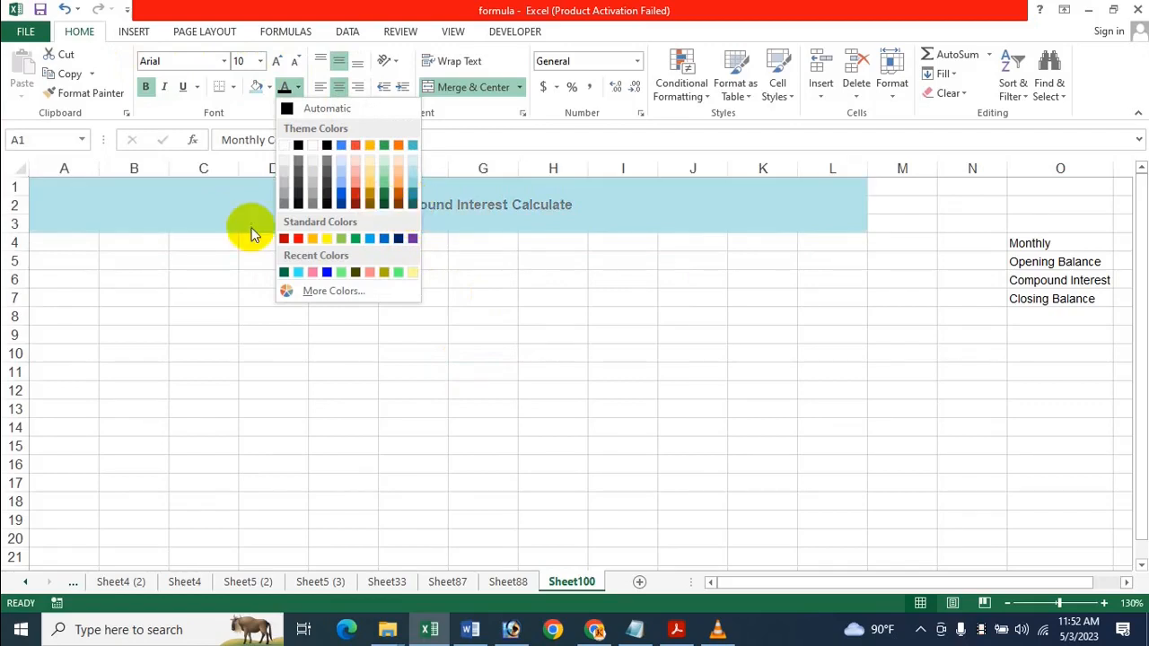
click(368, 204)
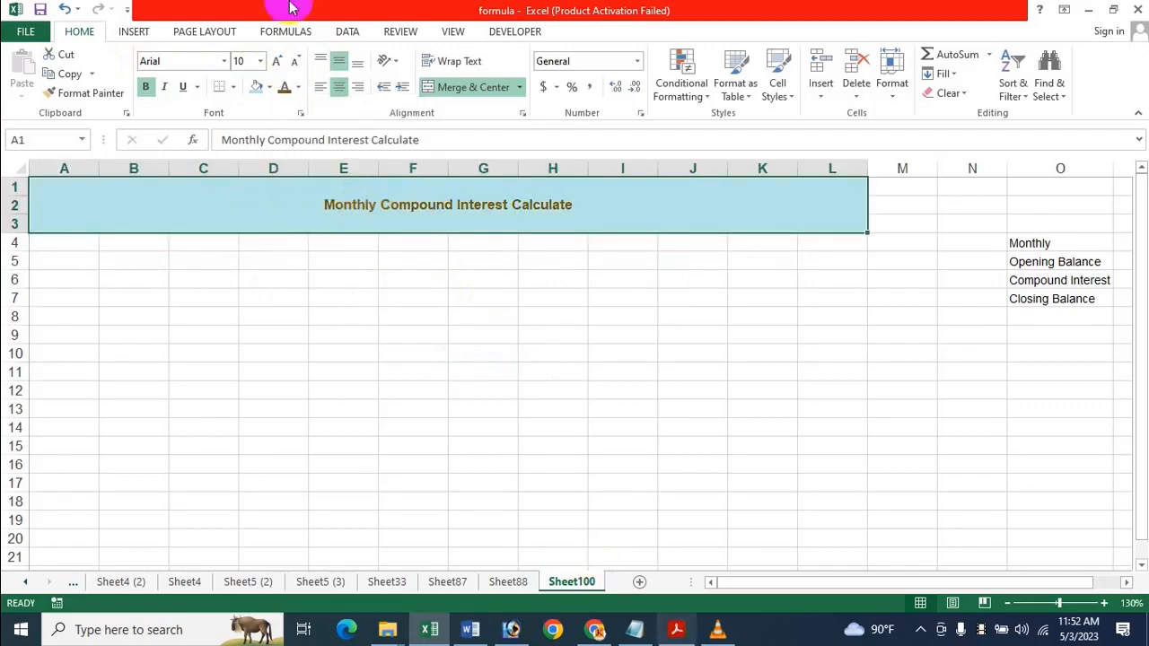
- Set the title's font to Arial Black at size 26
click(225, 61)
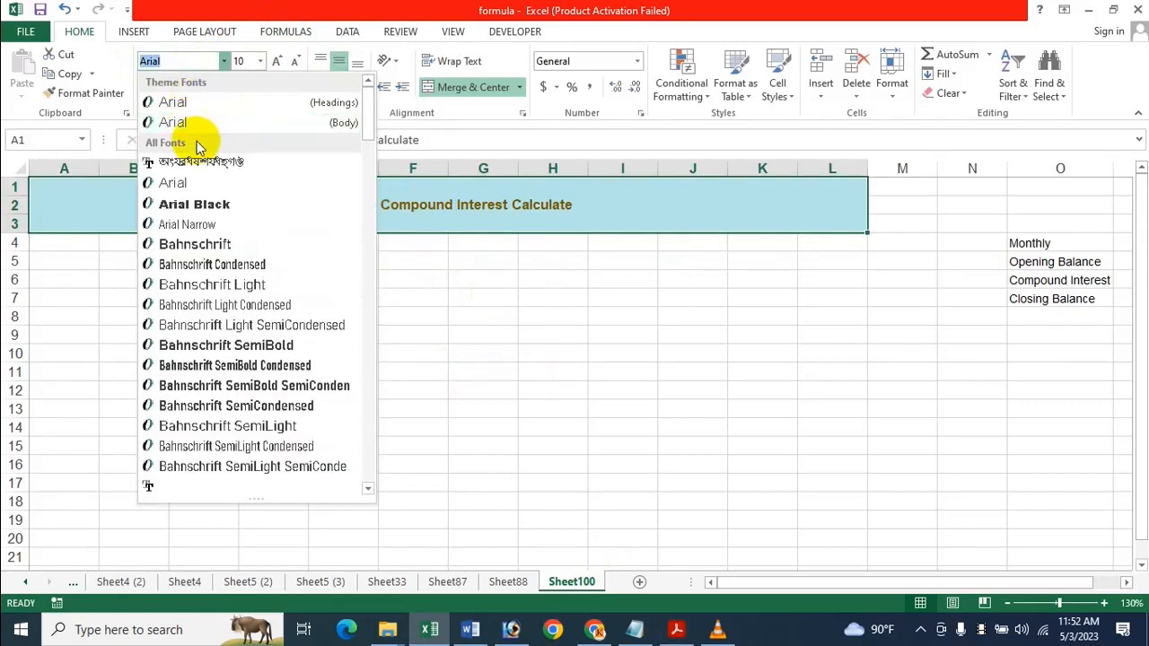
click(193, 205)
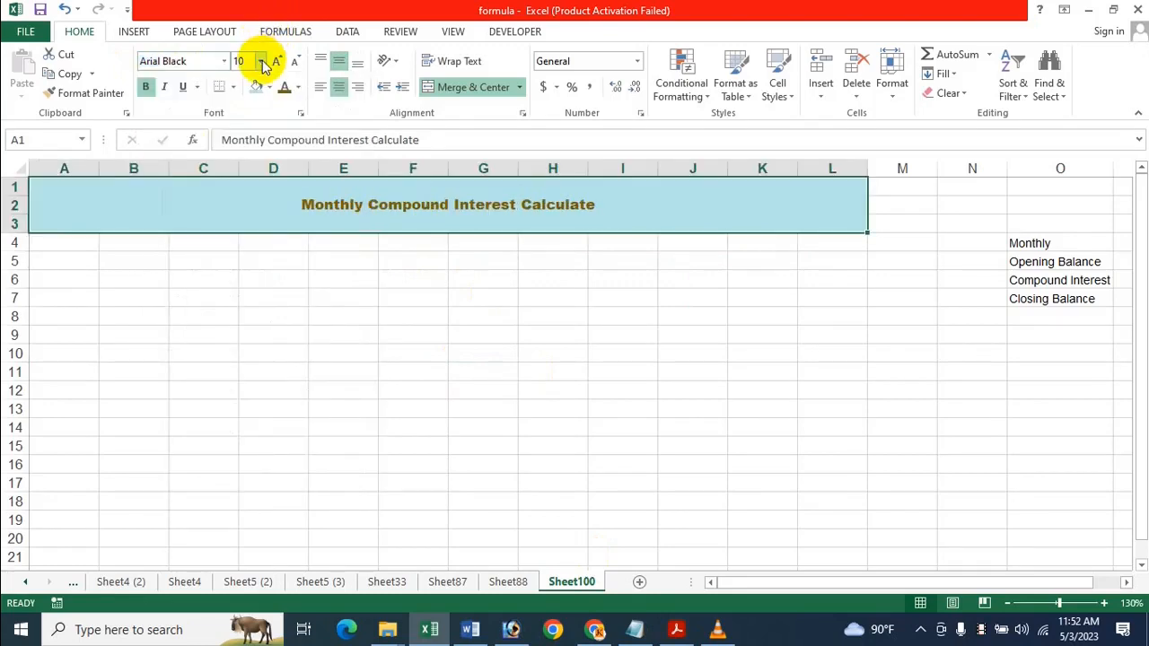
click(260, 61)
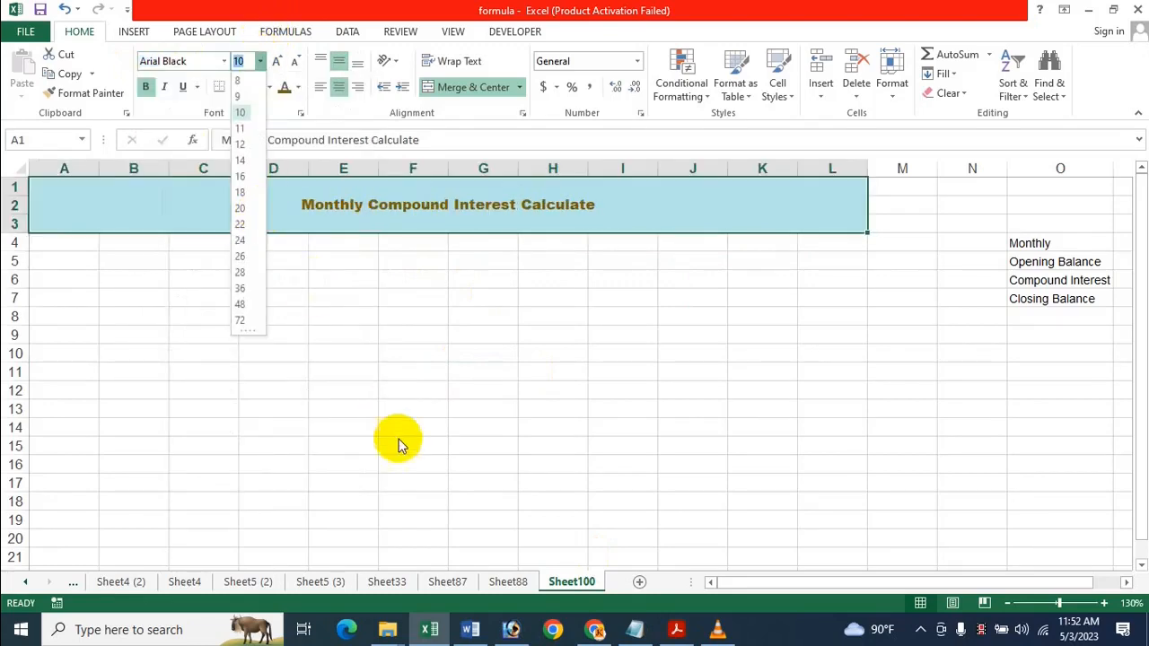
click(242, 258)
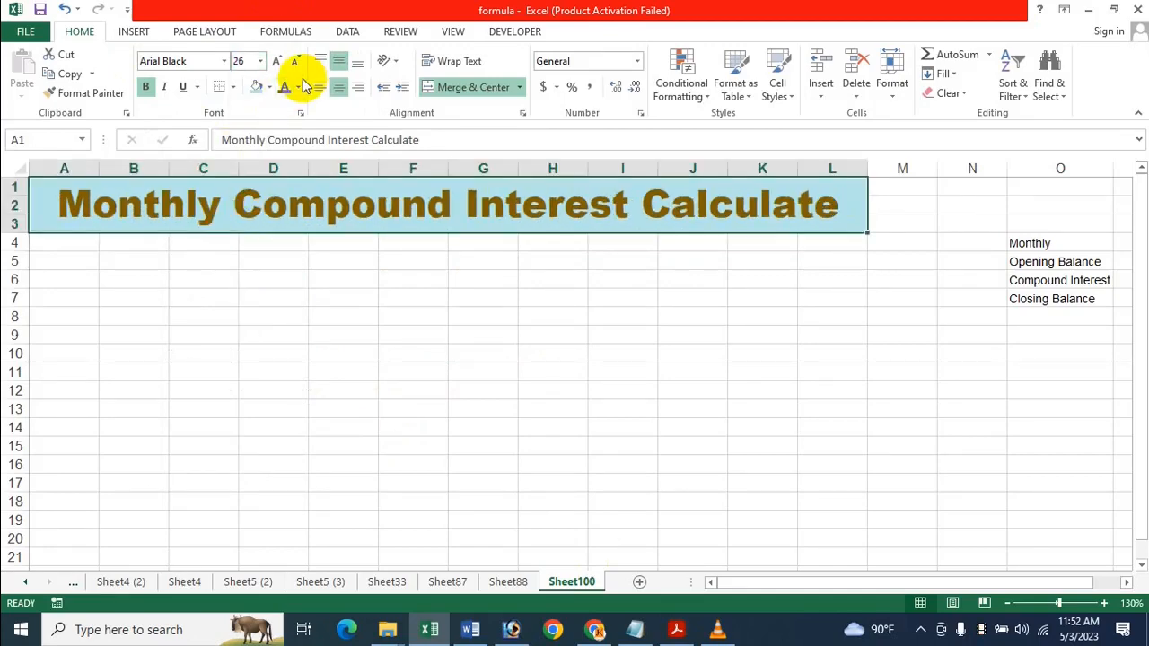
- Apply All Borders to the merged title cell
click(234, 88)
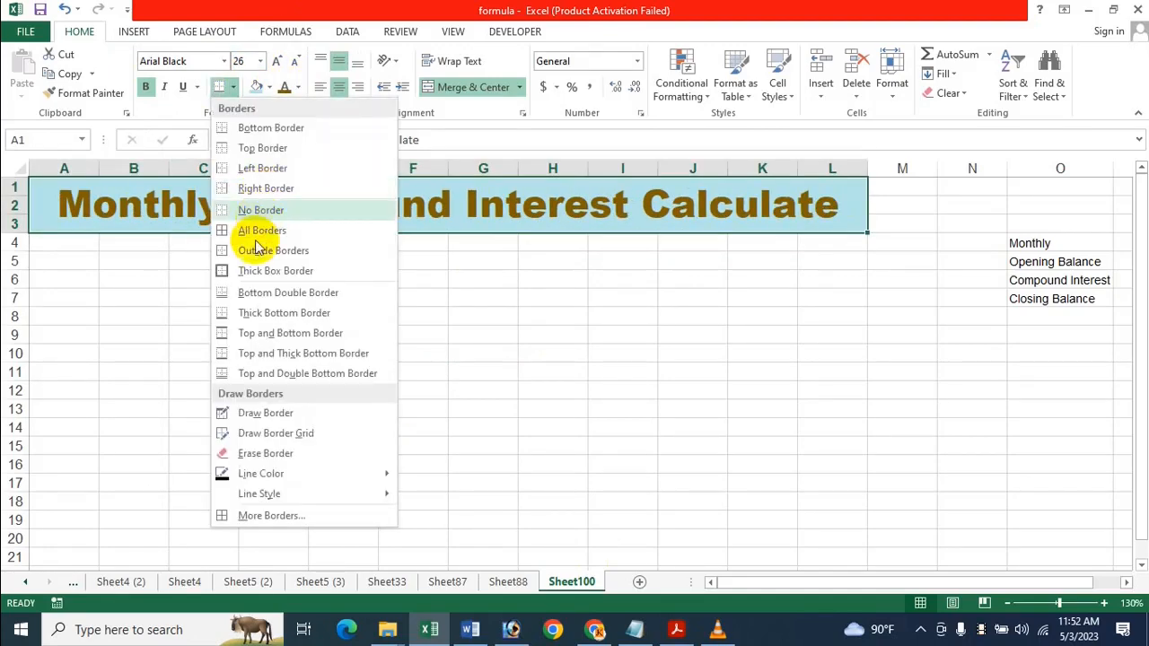
click(269, 235)
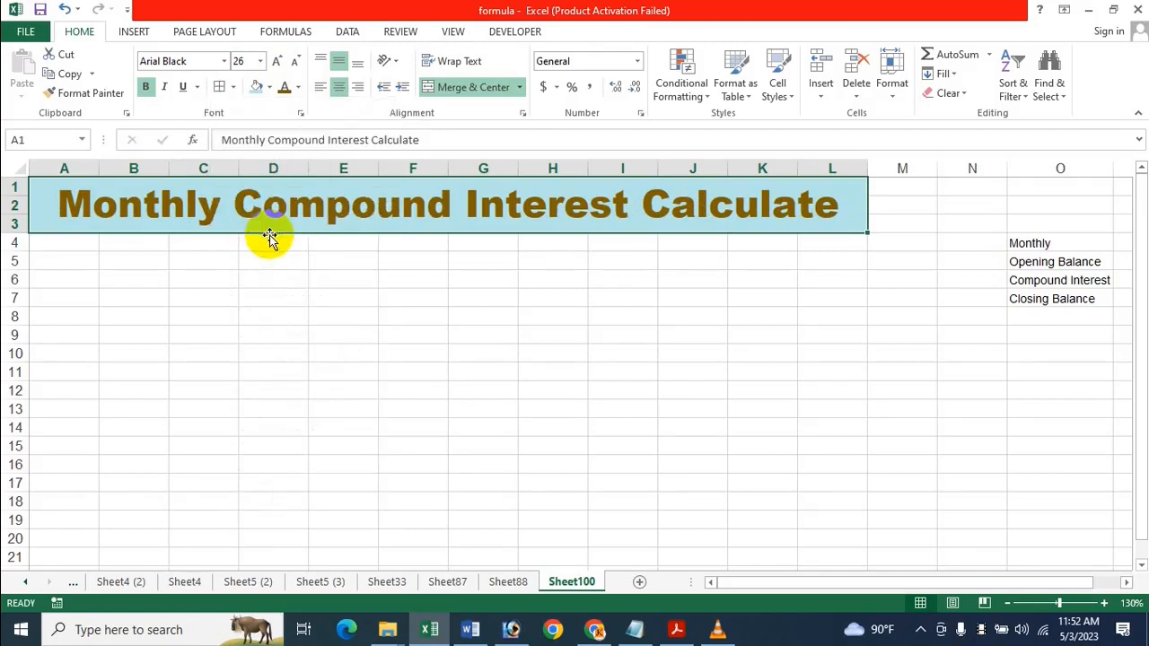
click(269, 275)
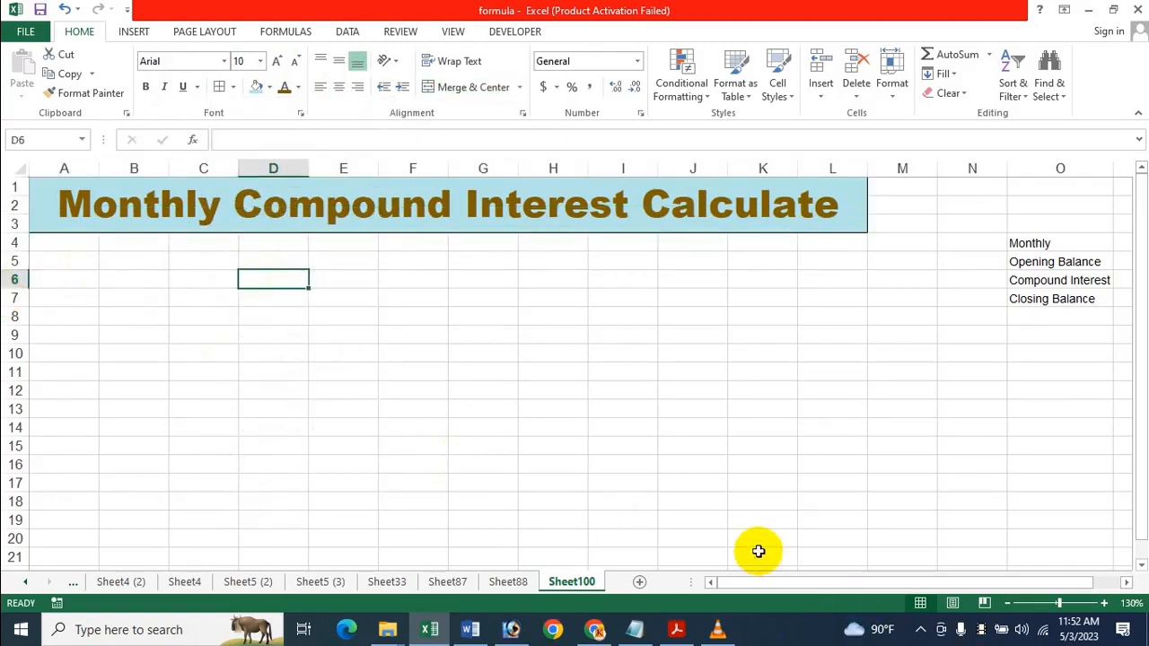
click(122, 323)
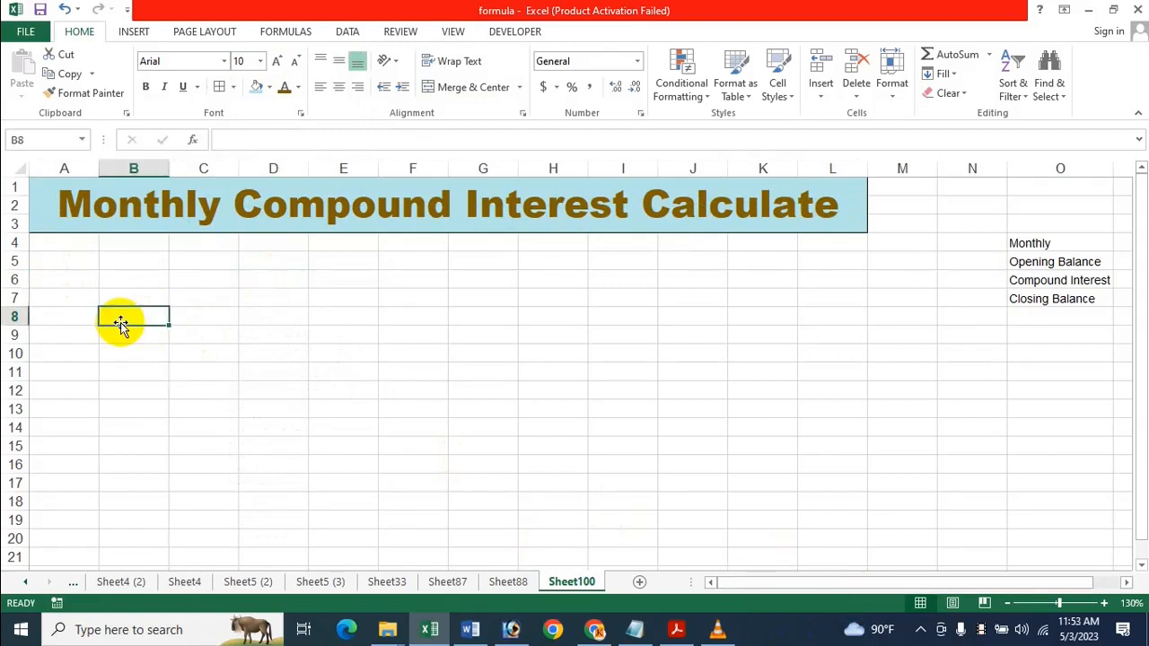
click(66, 297)
click(73, 201)
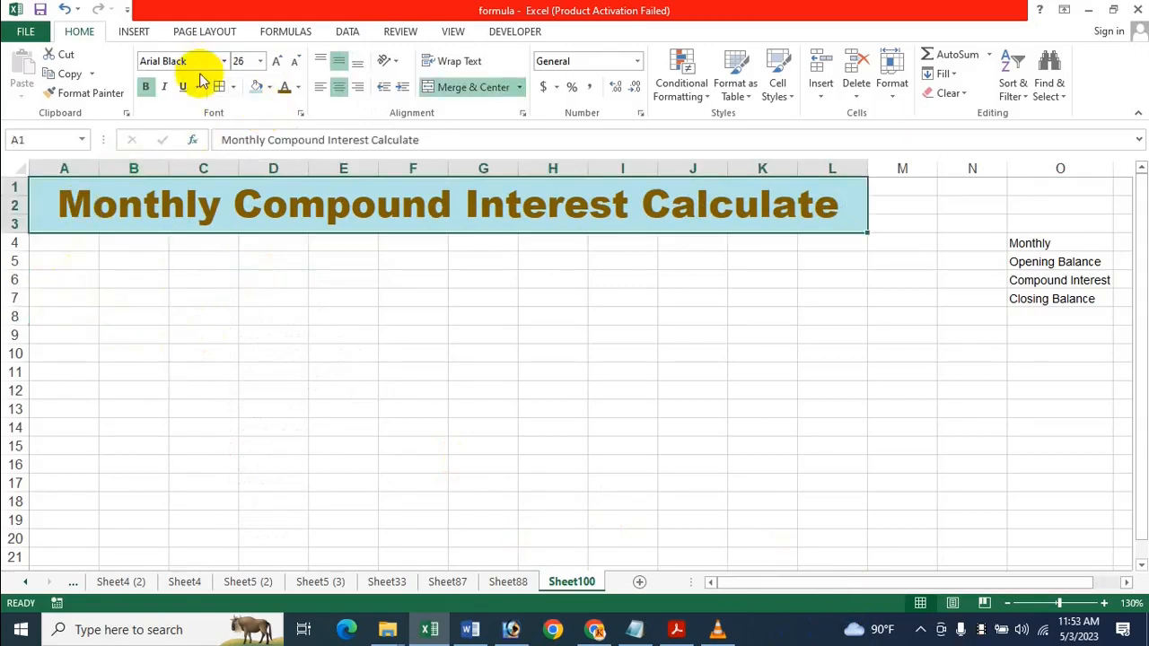
click(213, 292)
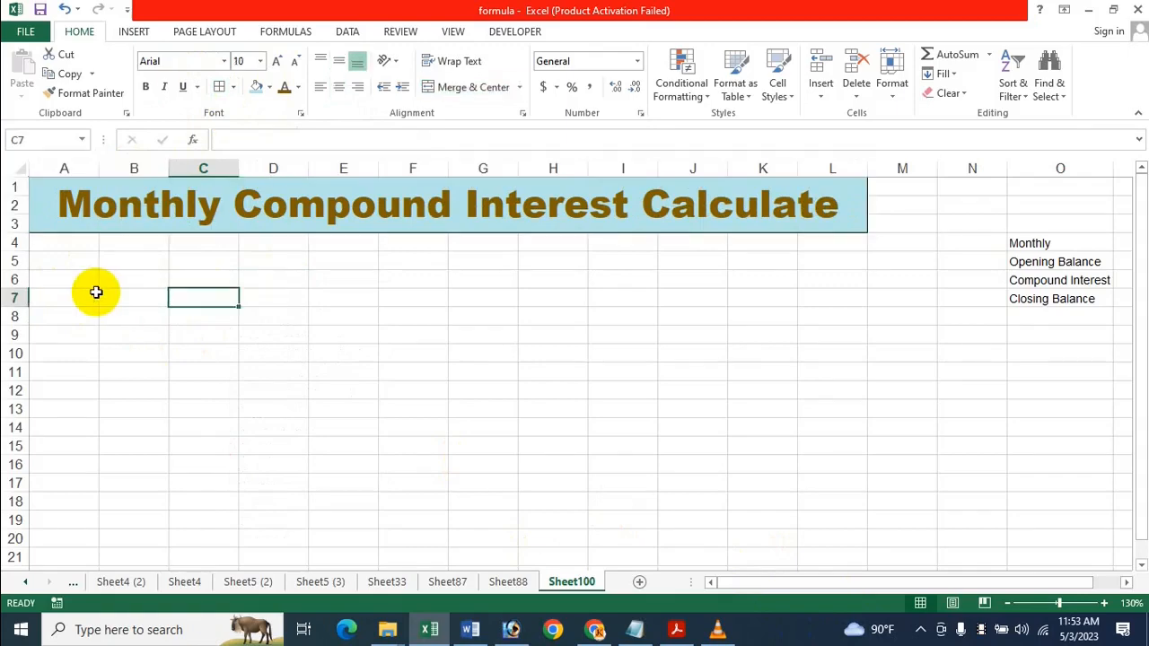
click(72, 292)
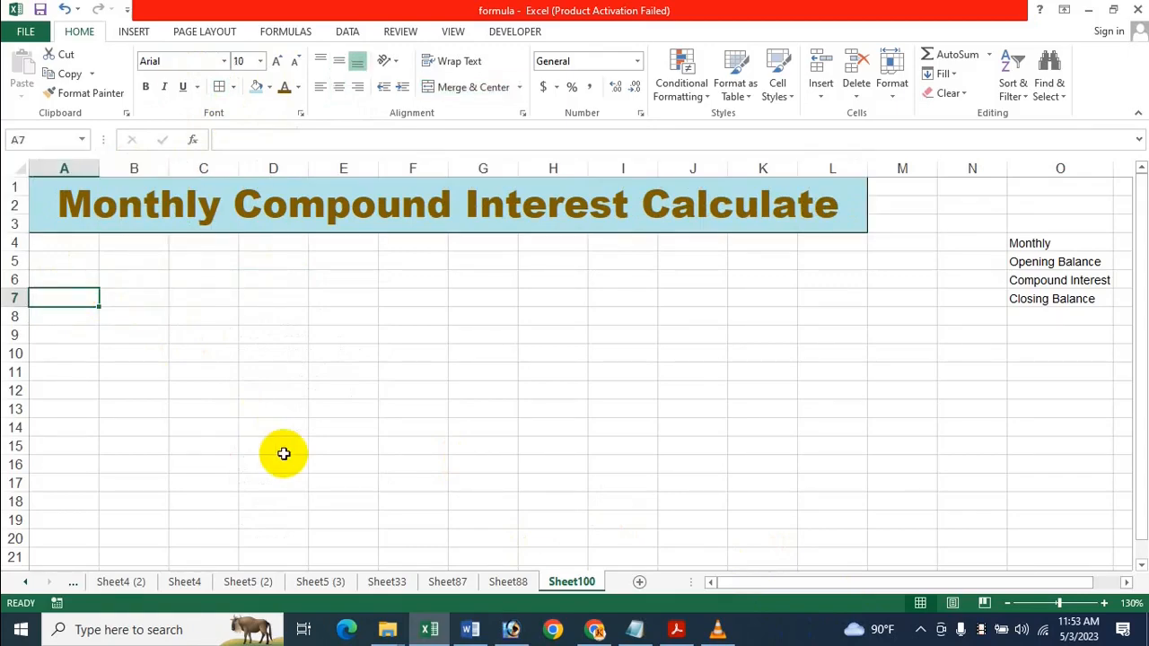
- Enter the label "Principal Amount" in cell C6
key(Right)
key(Right)
key(Up)
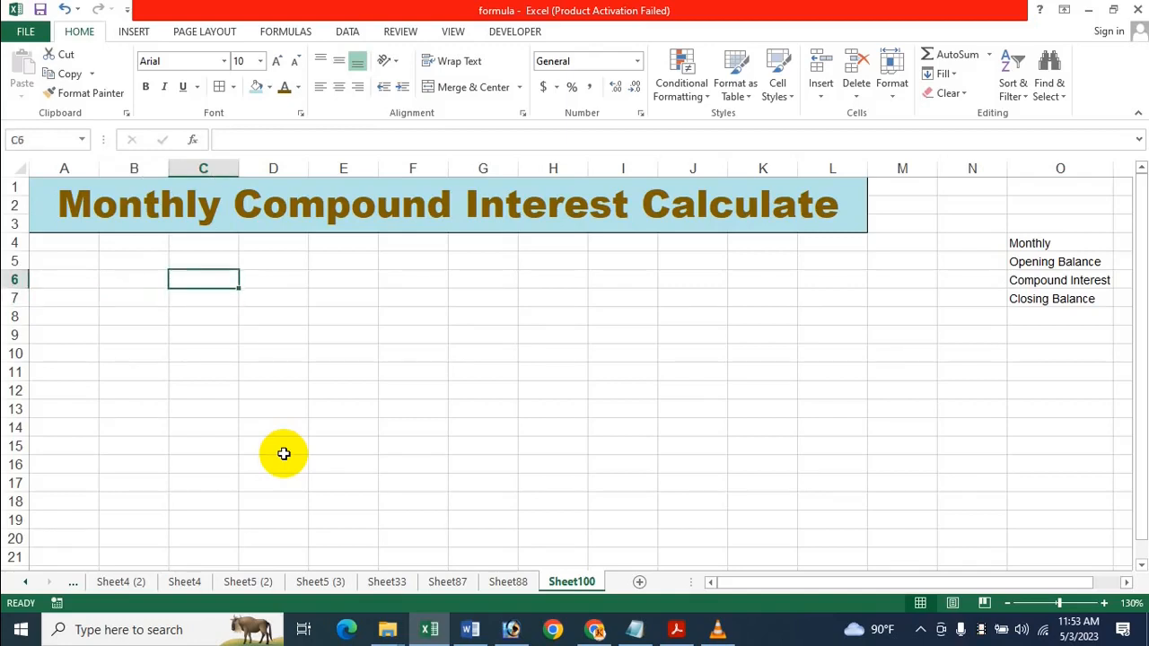
text(P)
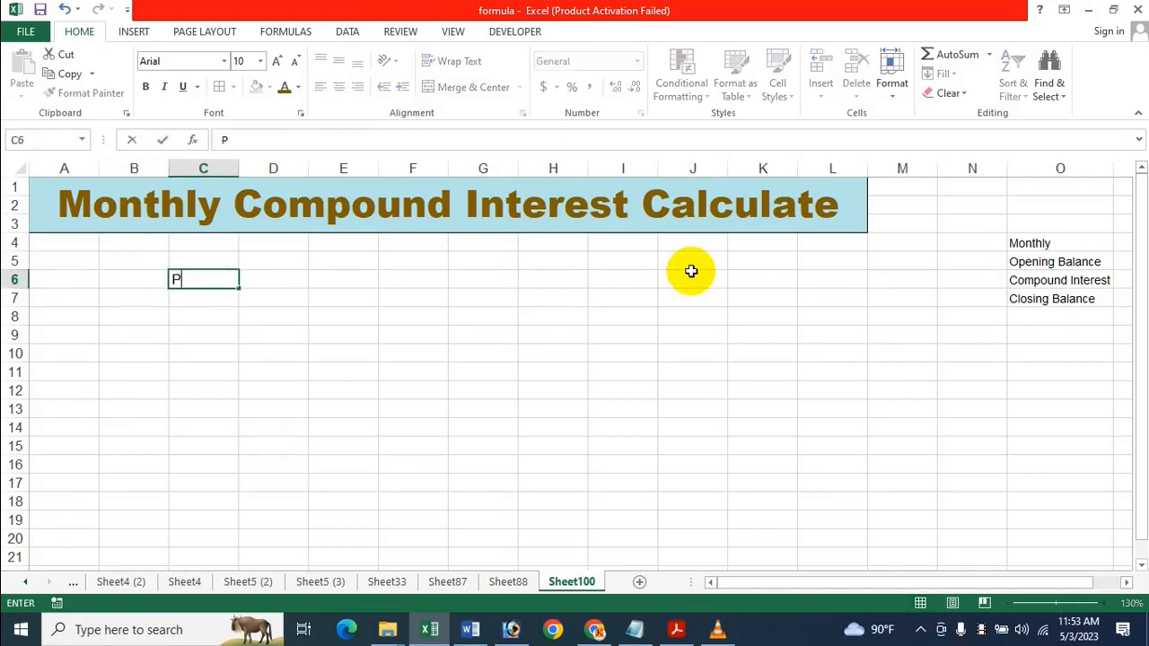
text(rincipal)
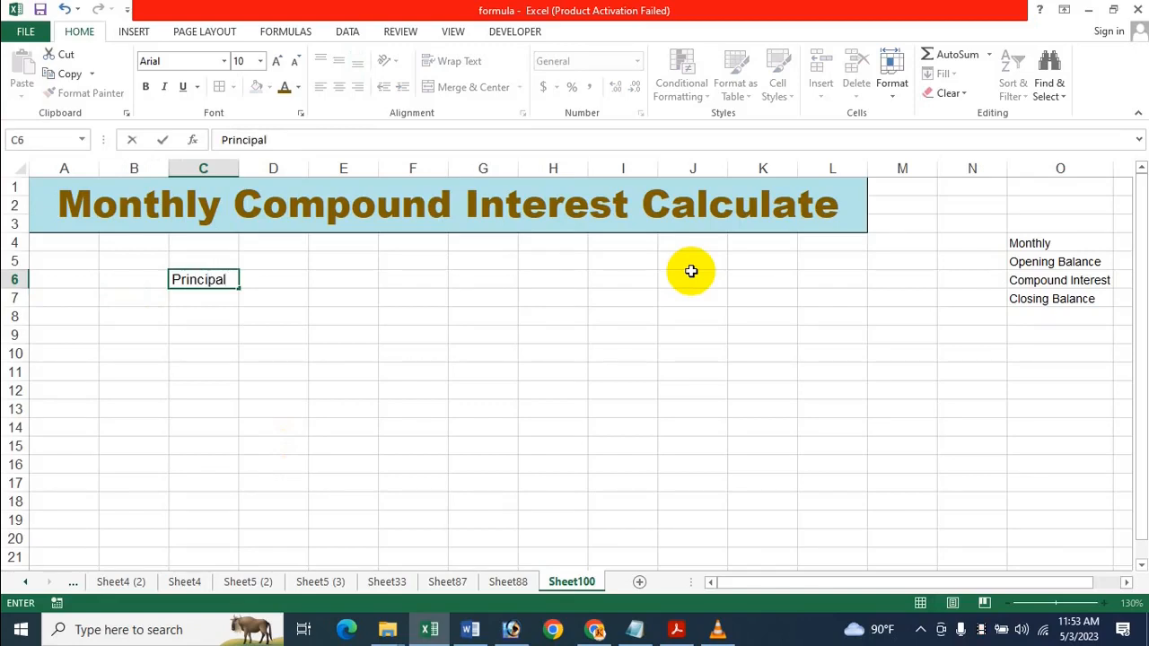
text( Amount)
key(Return)
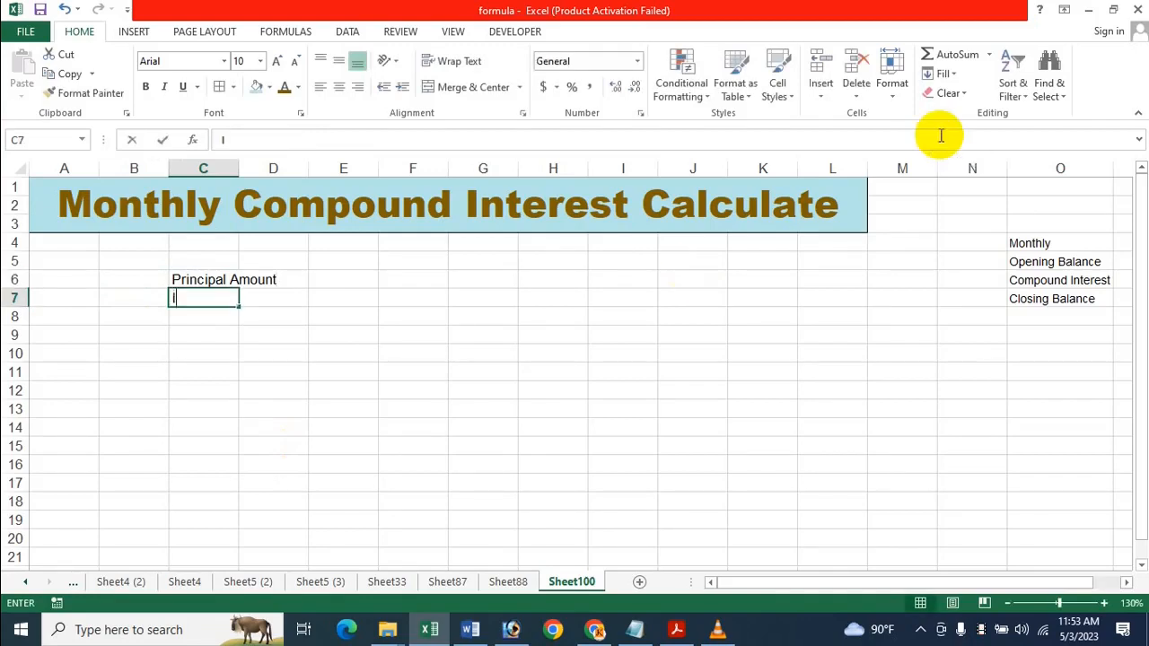
- Enter the label "Interest Rate" in cell C7
text(Intere)
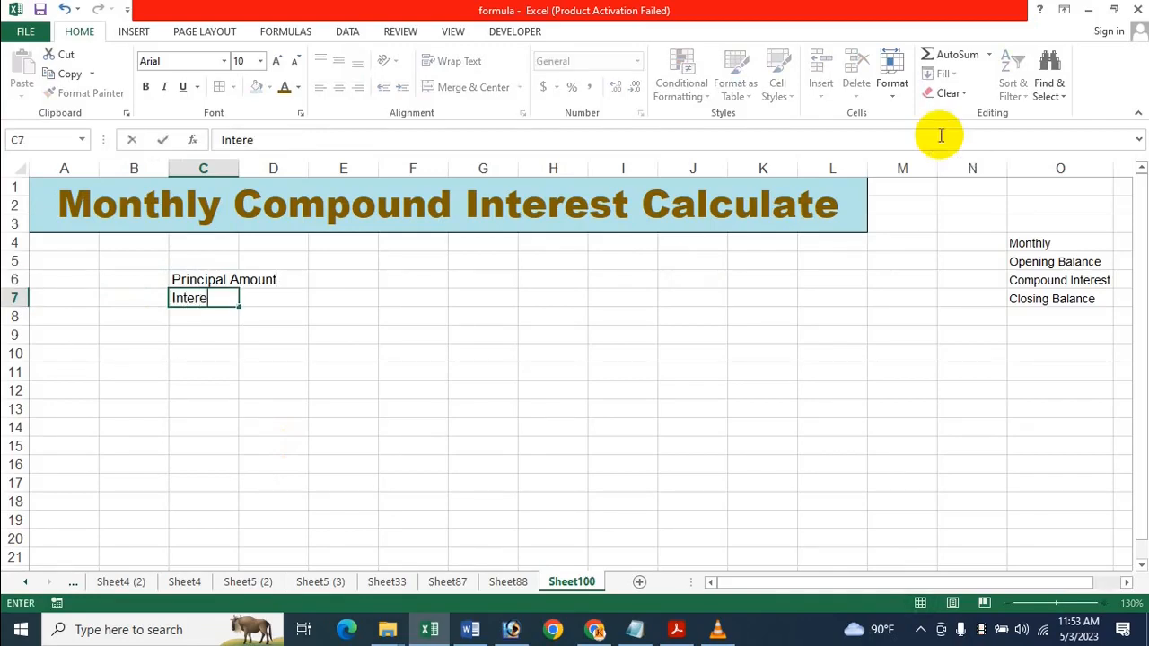
text(st Rate)
key(Return)
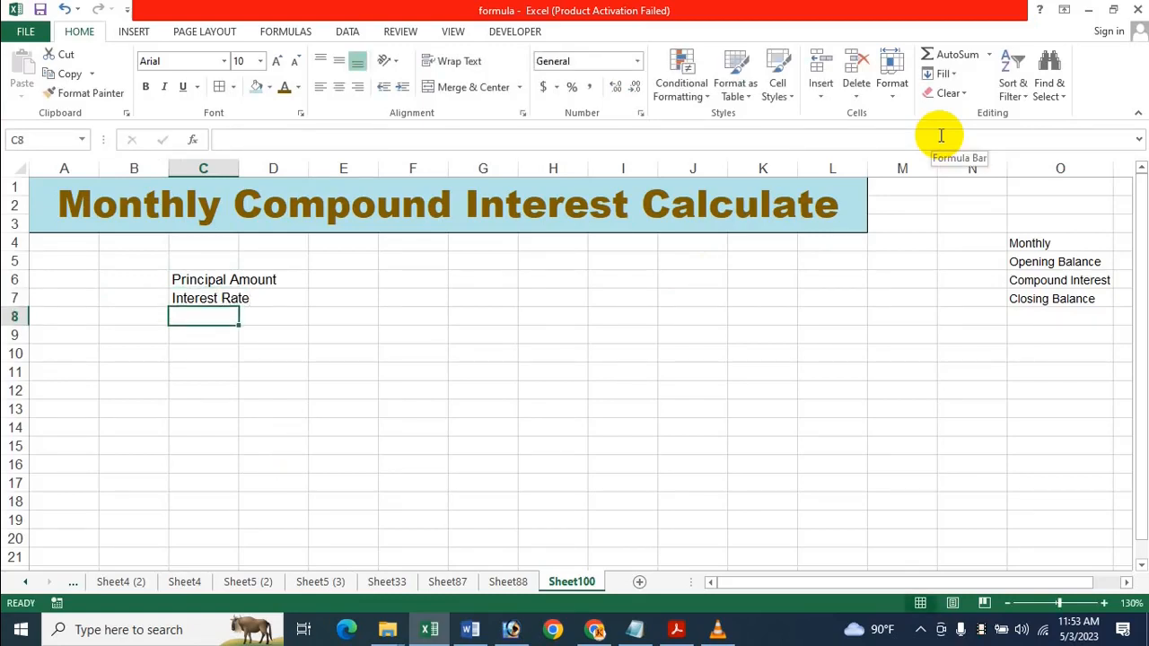
- Enter the label "Periods/Years" in cell C8 and widen column C to fit the labels
text(Prio)
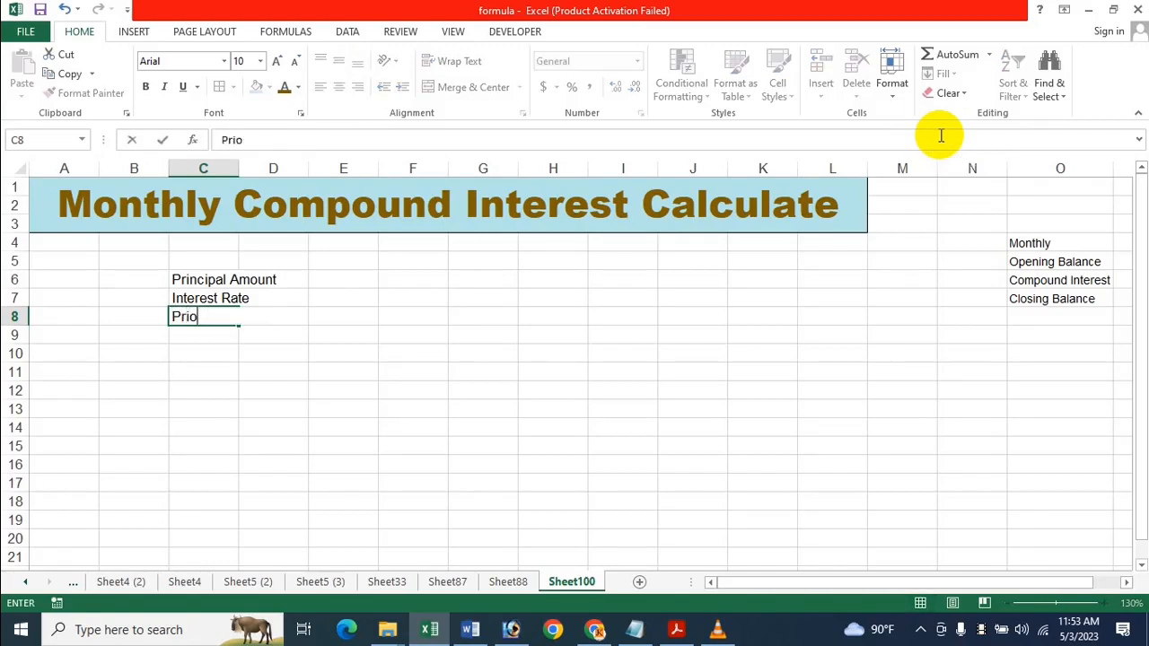
key(BackSpace)
key(BackSpace)
key(BackSpace)
text(eriods/)
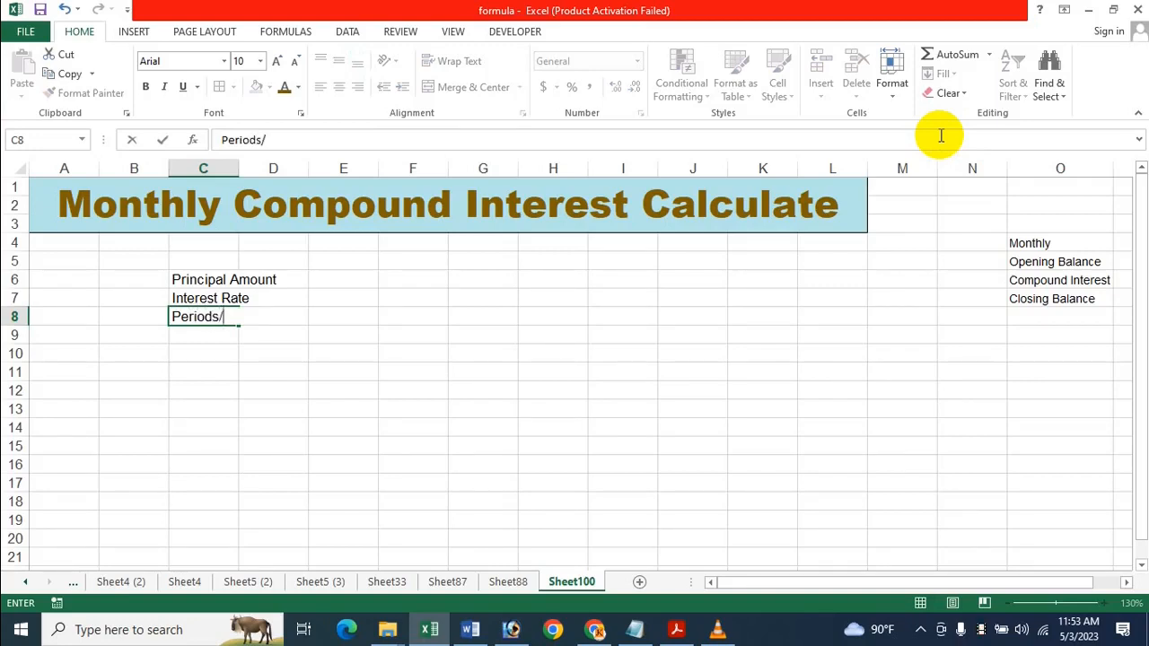
text(Years)
click(490, 340)
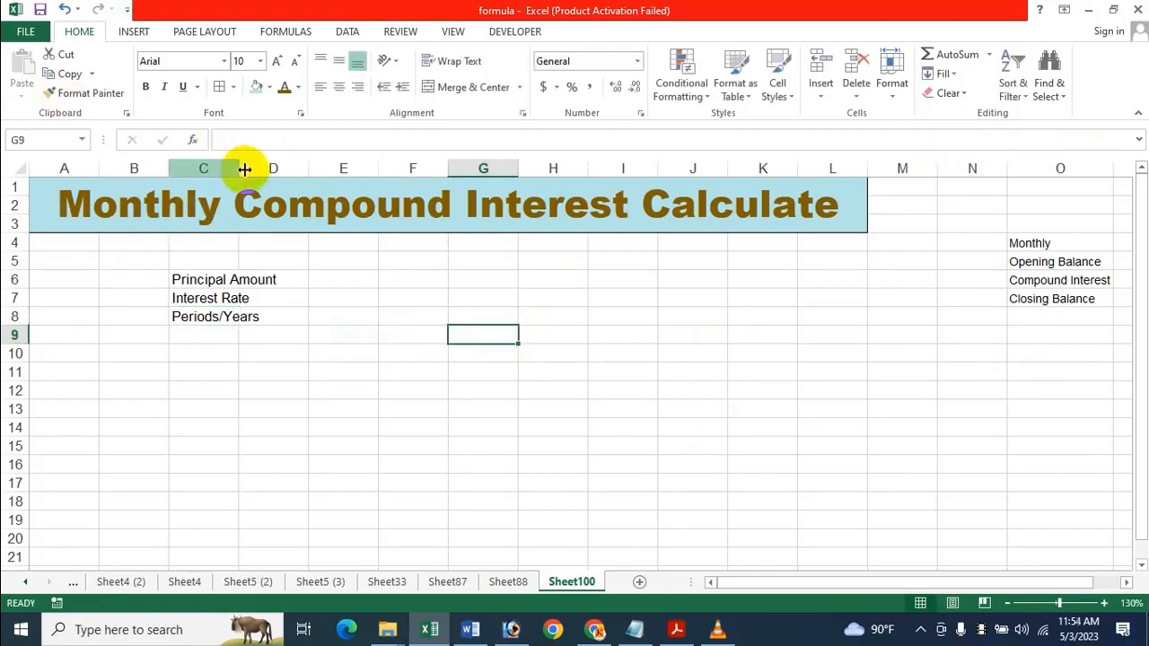
drag(239, 170, 283, 174)
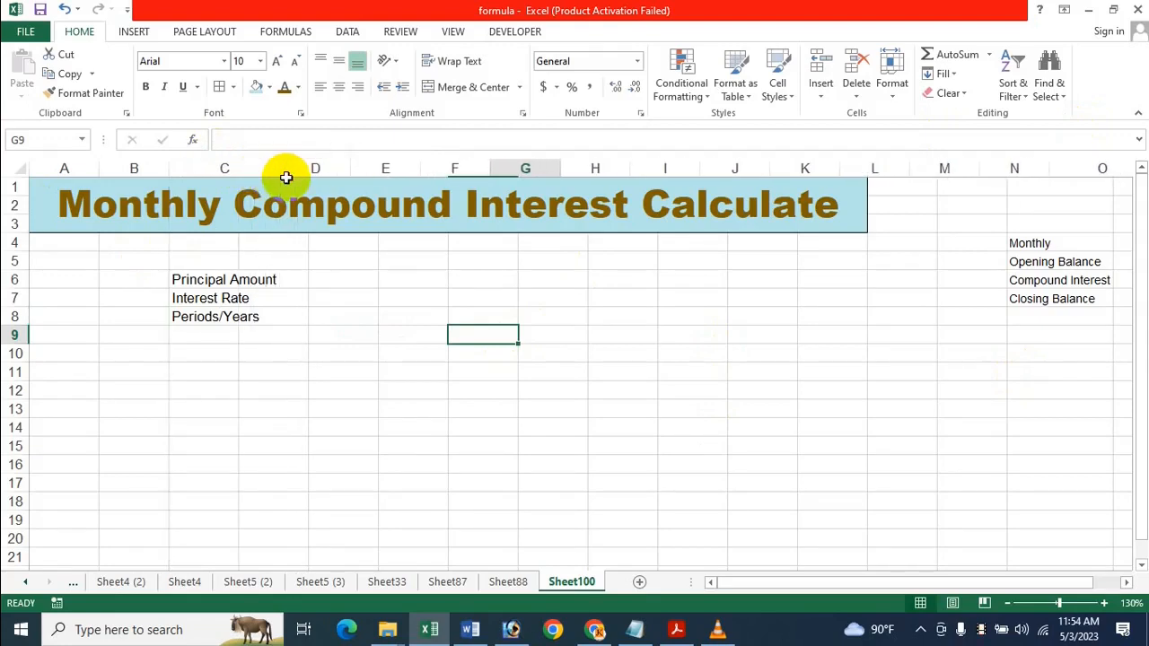
- Enter 10000 as the principal amount in cell D6
click(311, 286)
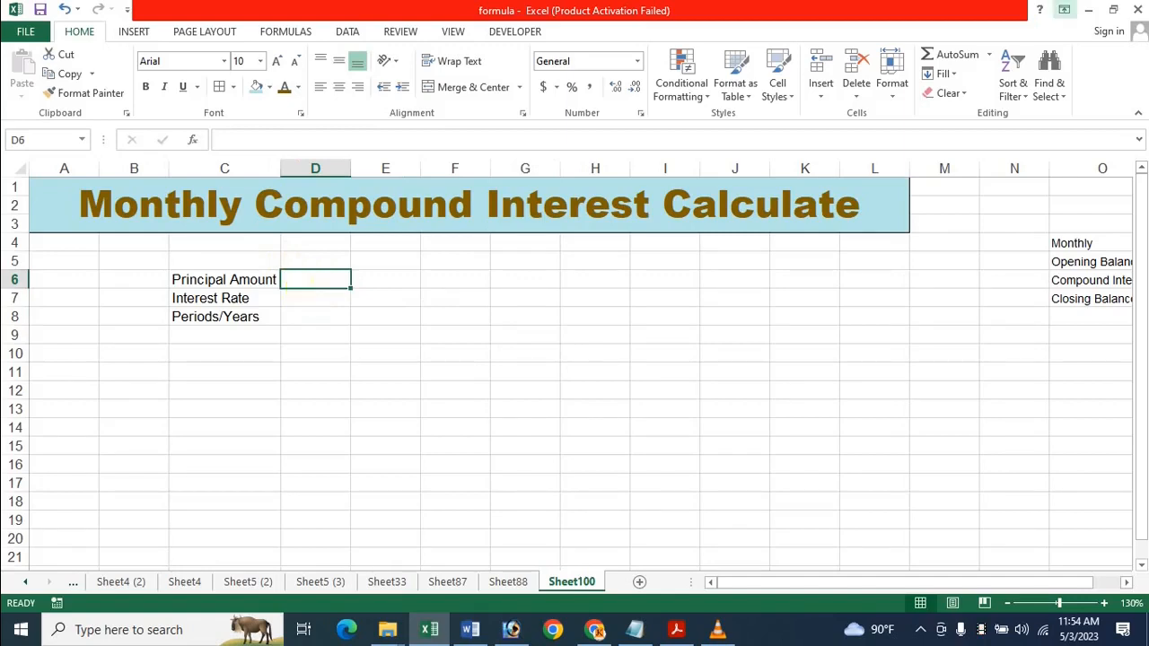
text(1)
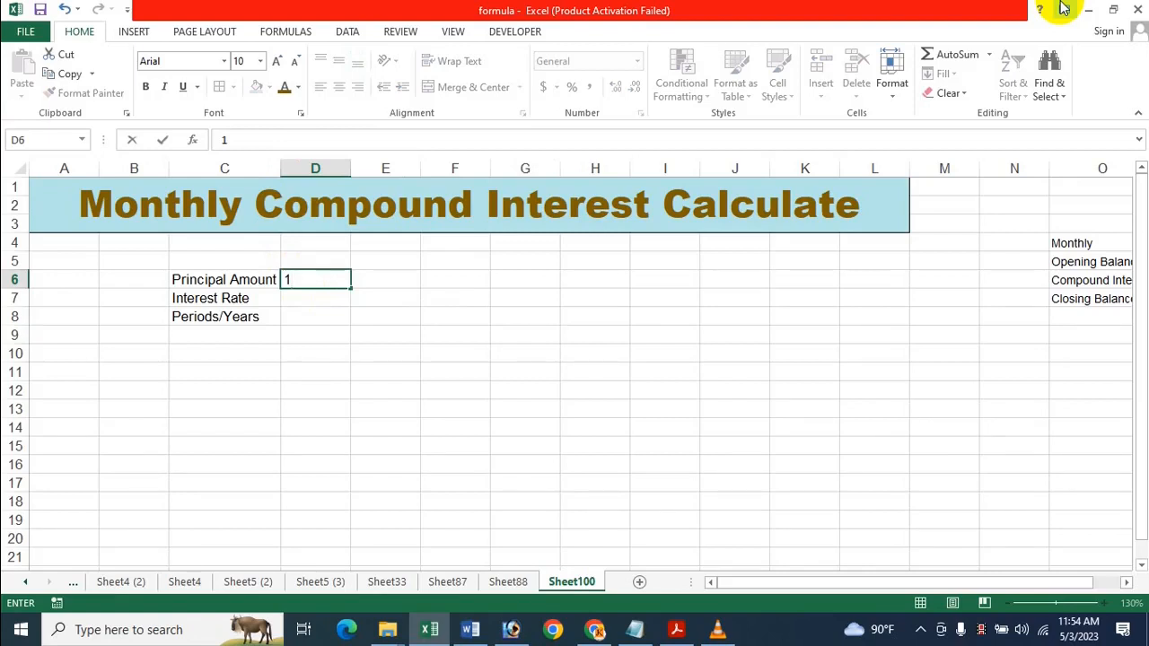
text(0000)
key(Return)
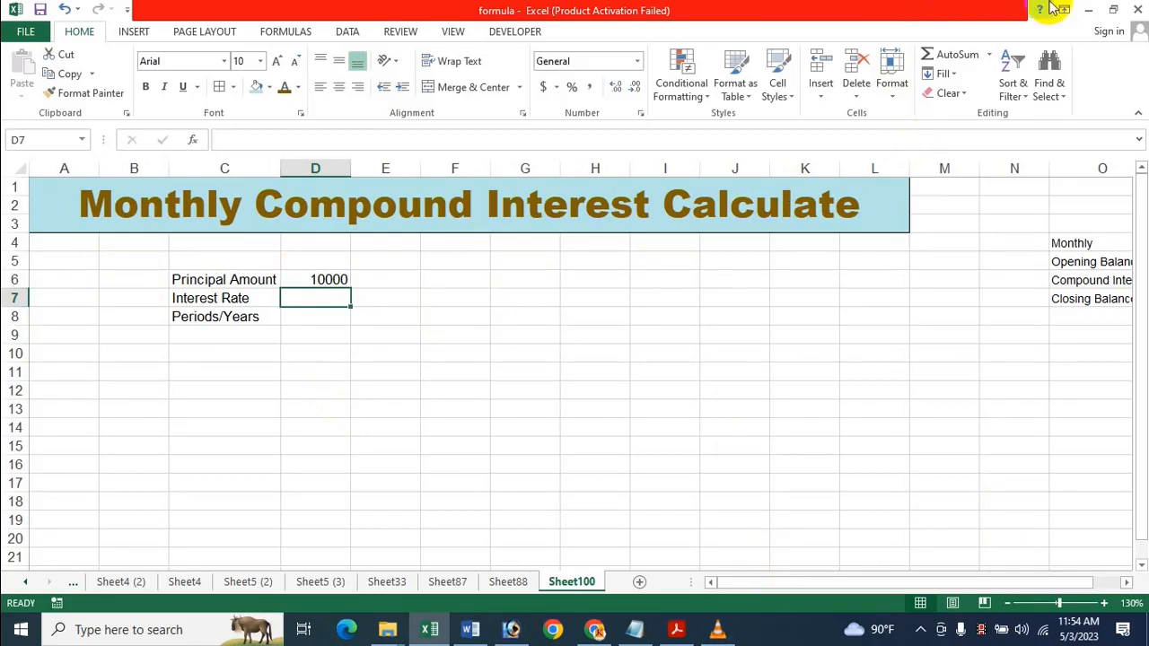
- Enter 9% as the interest rate in D7 and 3 as the periods in D8
text(9%)
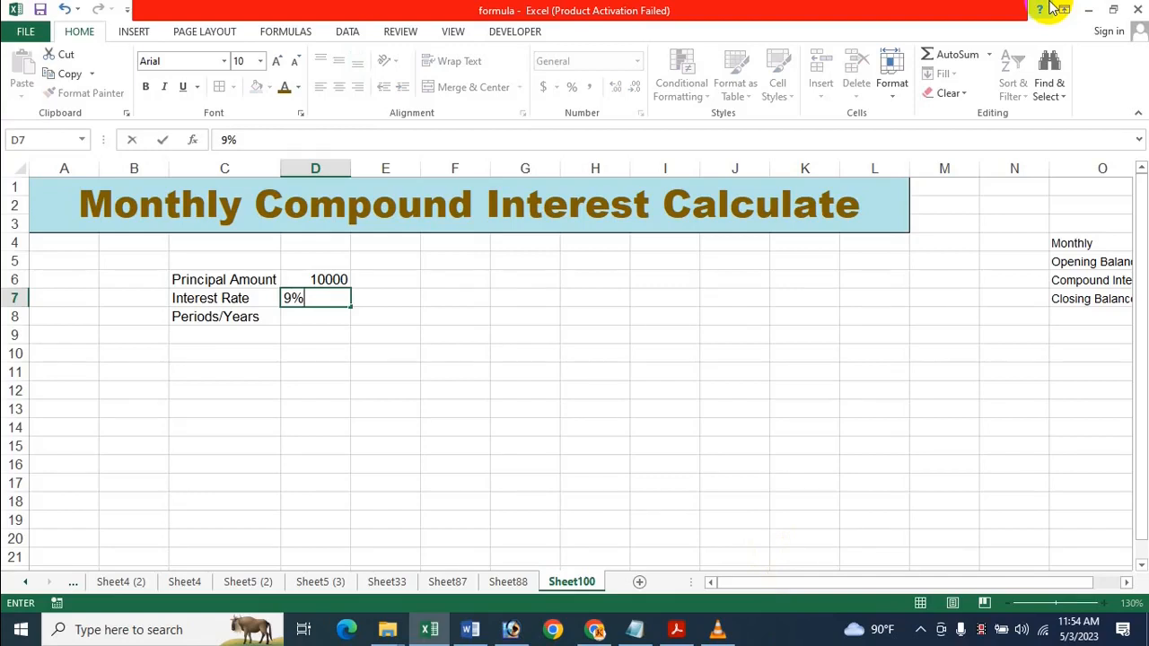
key(BackSpace)
text(%)
key(Return)
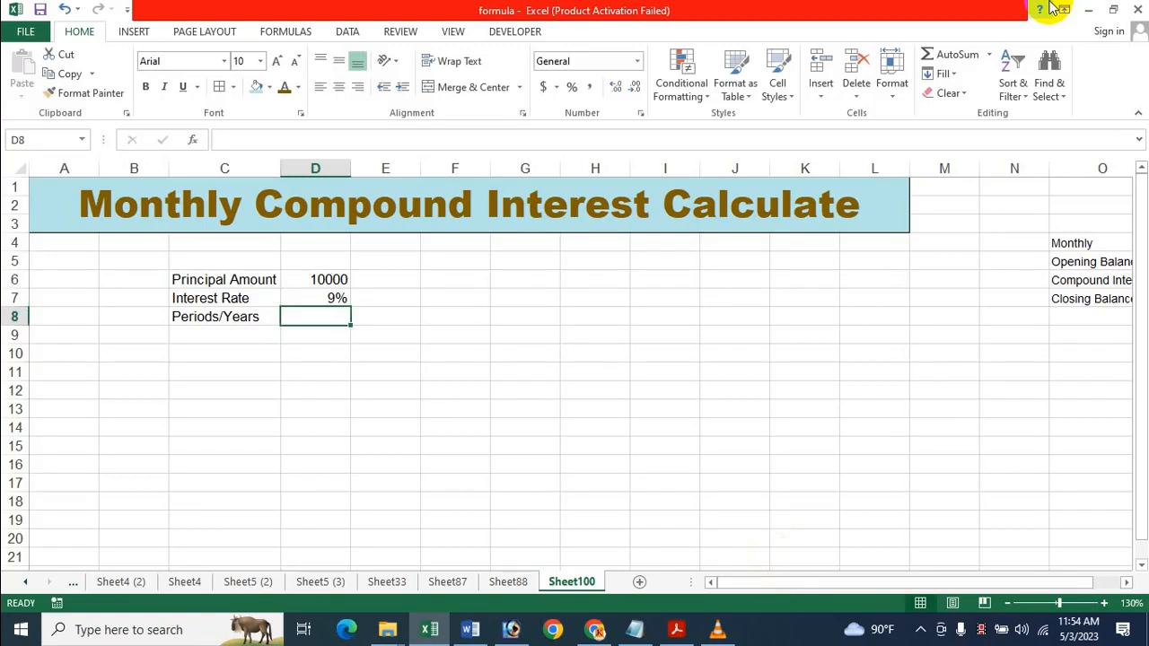
text(3)
key(Return)
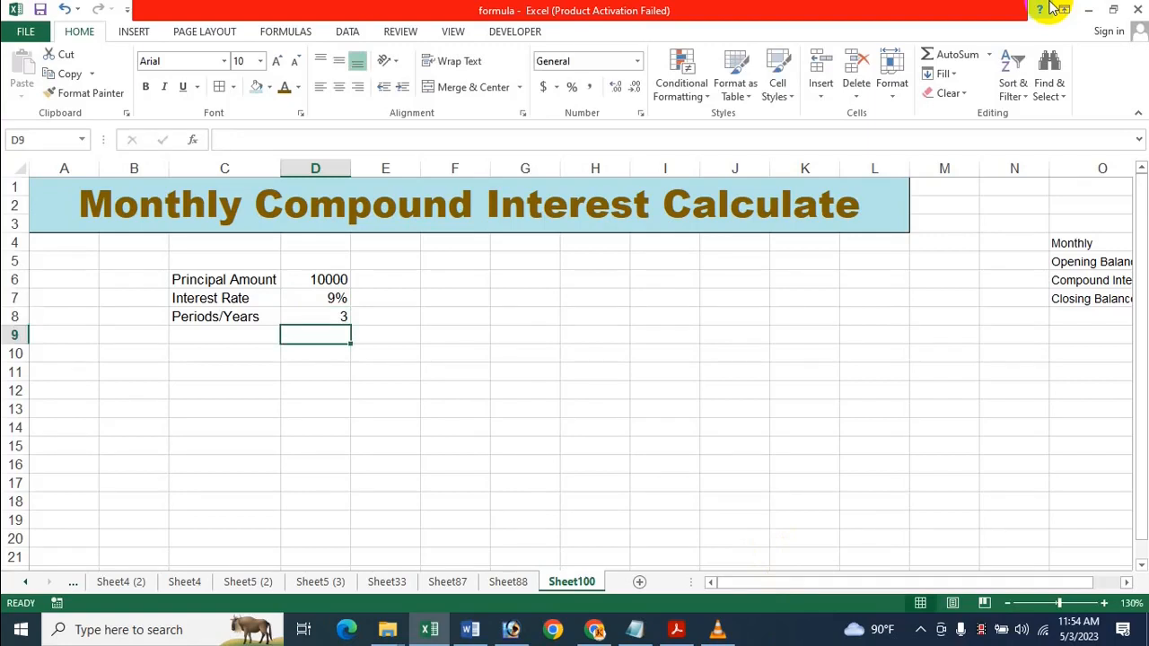
- Enter the column header "Monthly" in cell A10
key(Down)
key(Left)
key(Left)
key(Left)
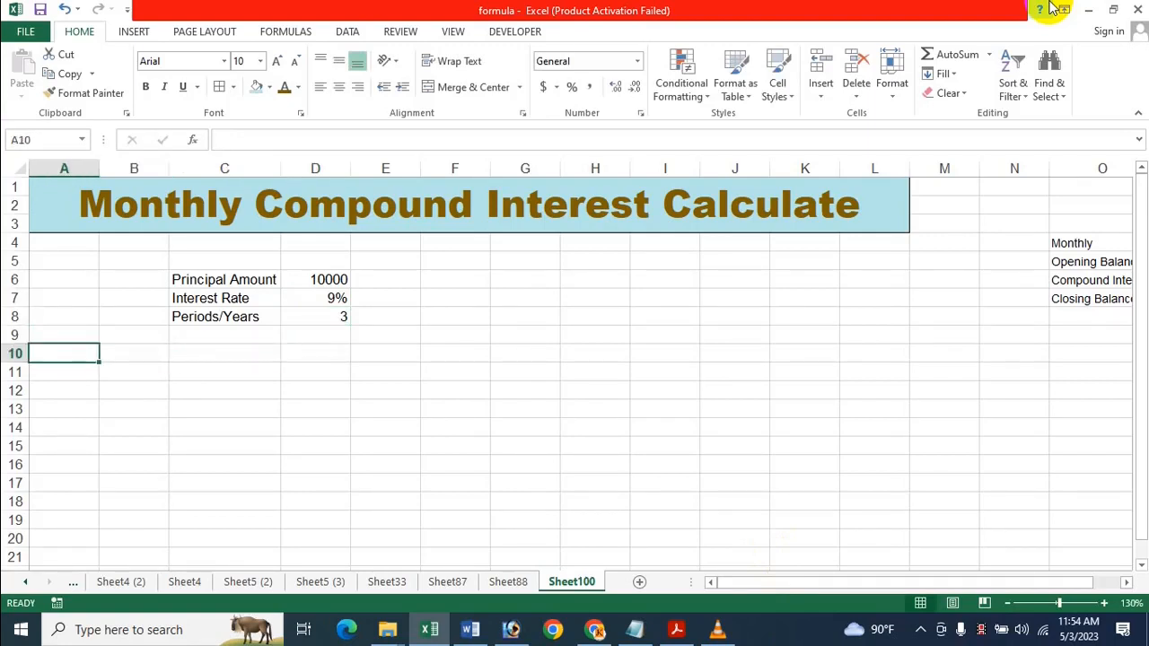
click(1007, 603)
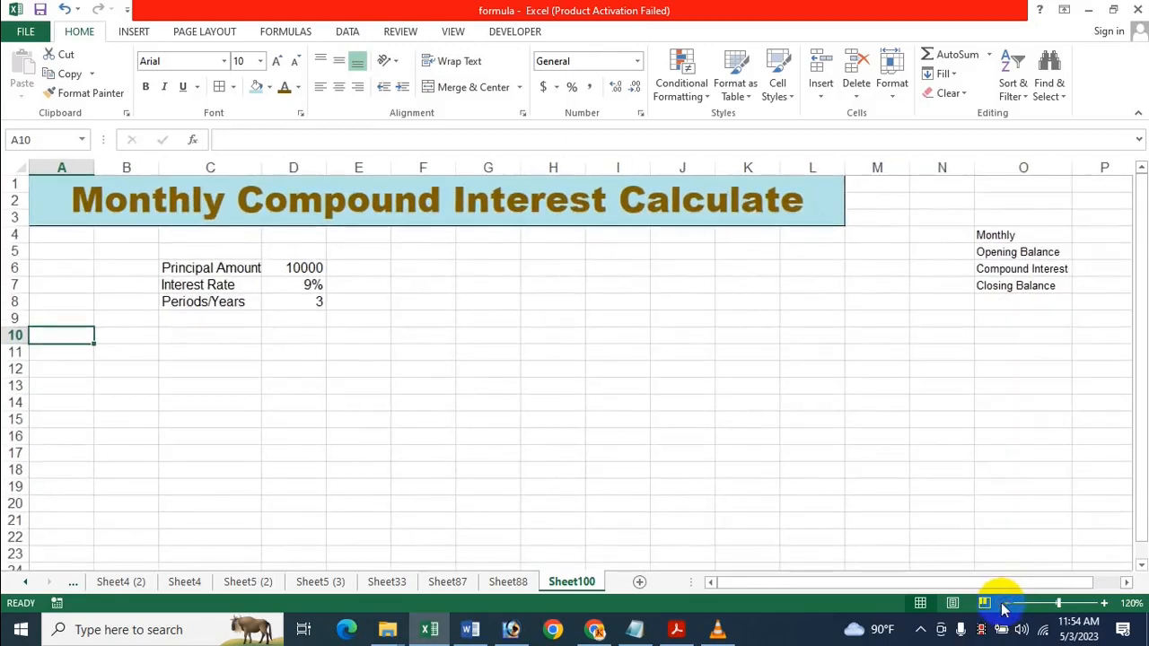
text(Mo)
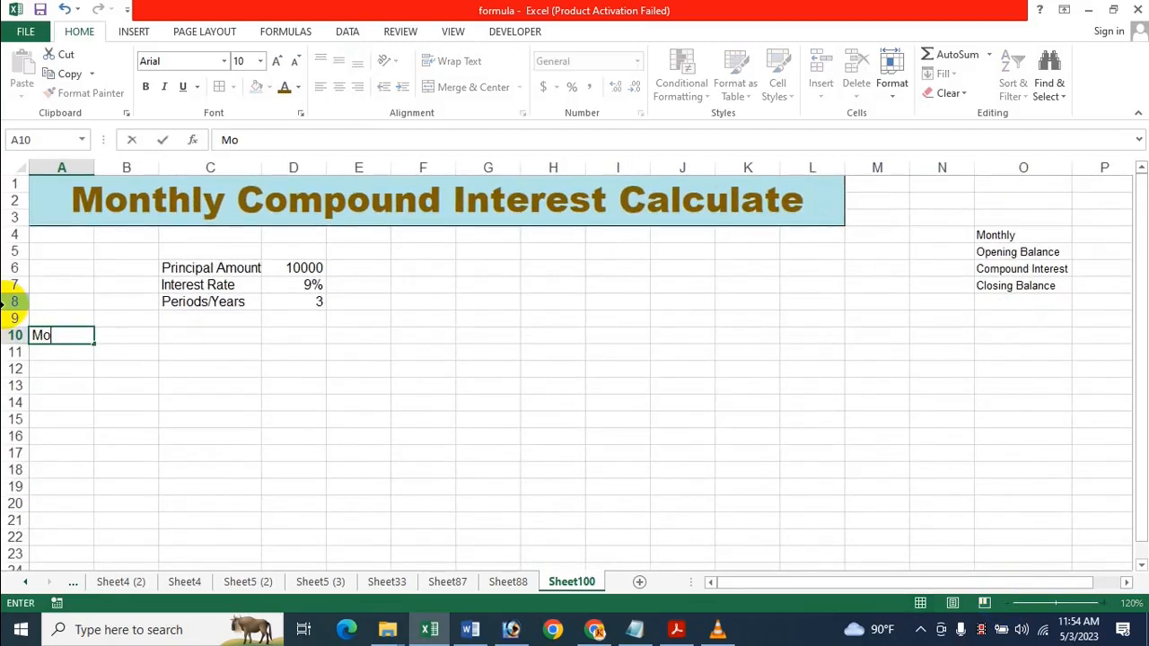
text(nthly)
key(Tab)
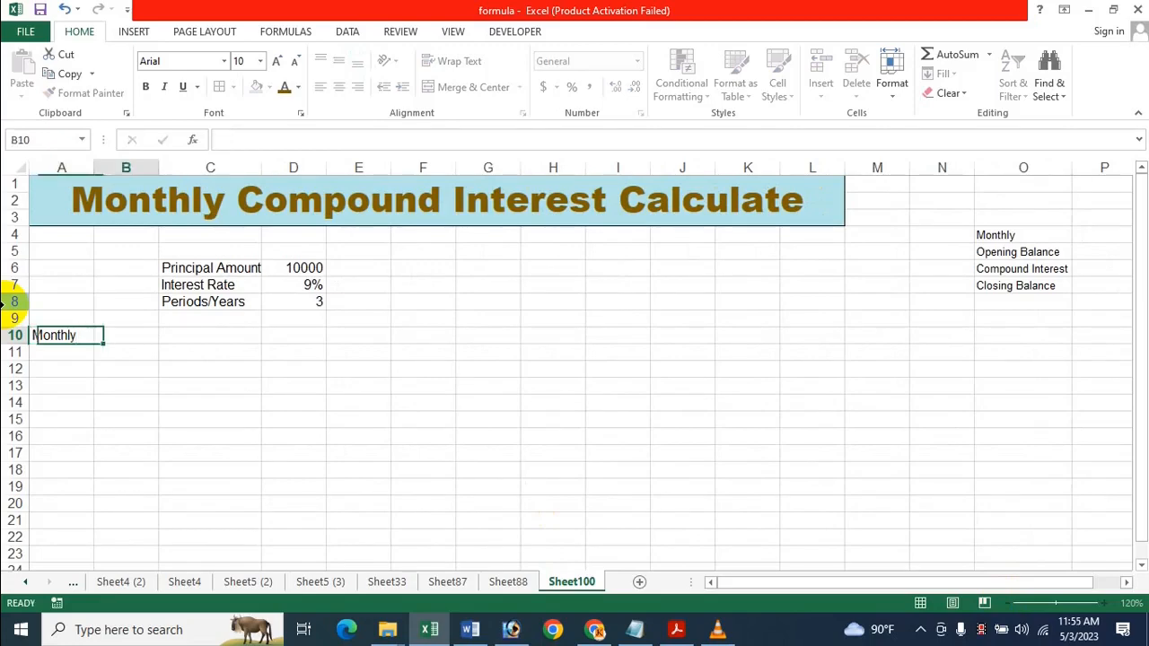
- Enter the column header "Opening Balance" in cell B10
text(P)
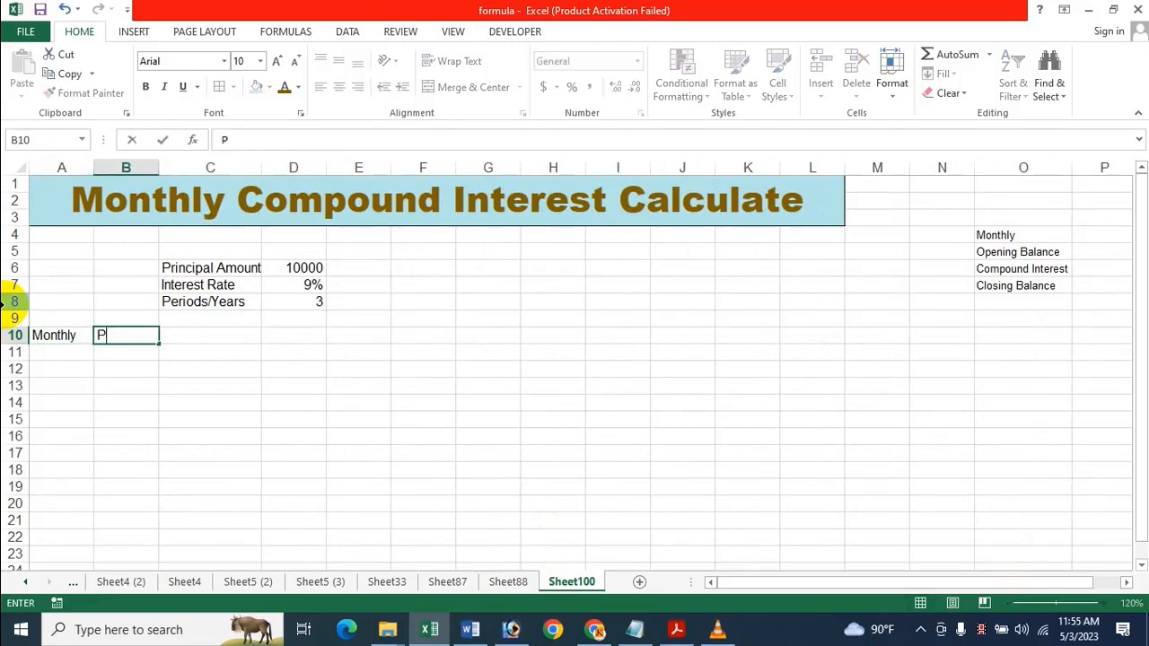
key(BackSpace)
text(Opening)
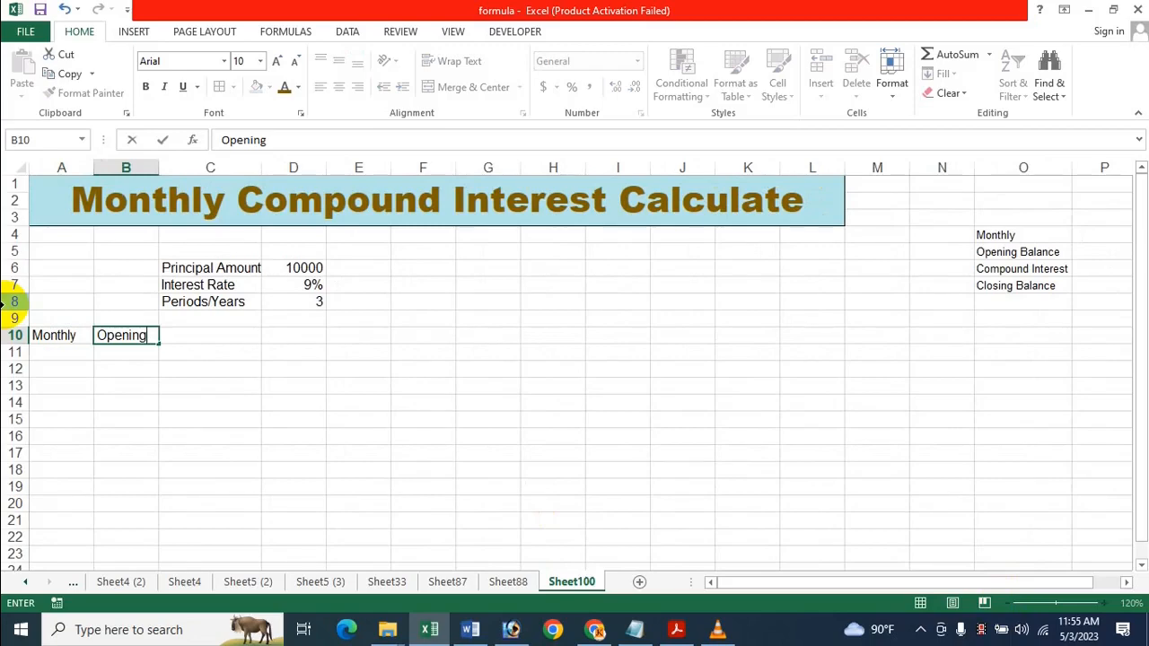
text( Balance)
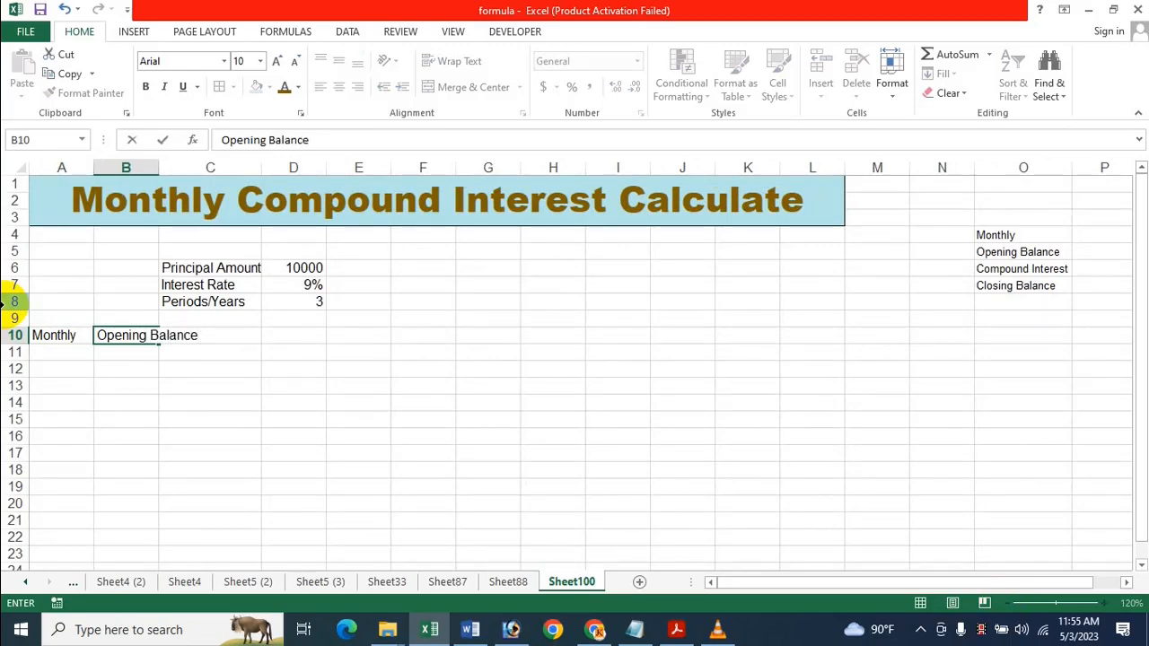
key(Tab)
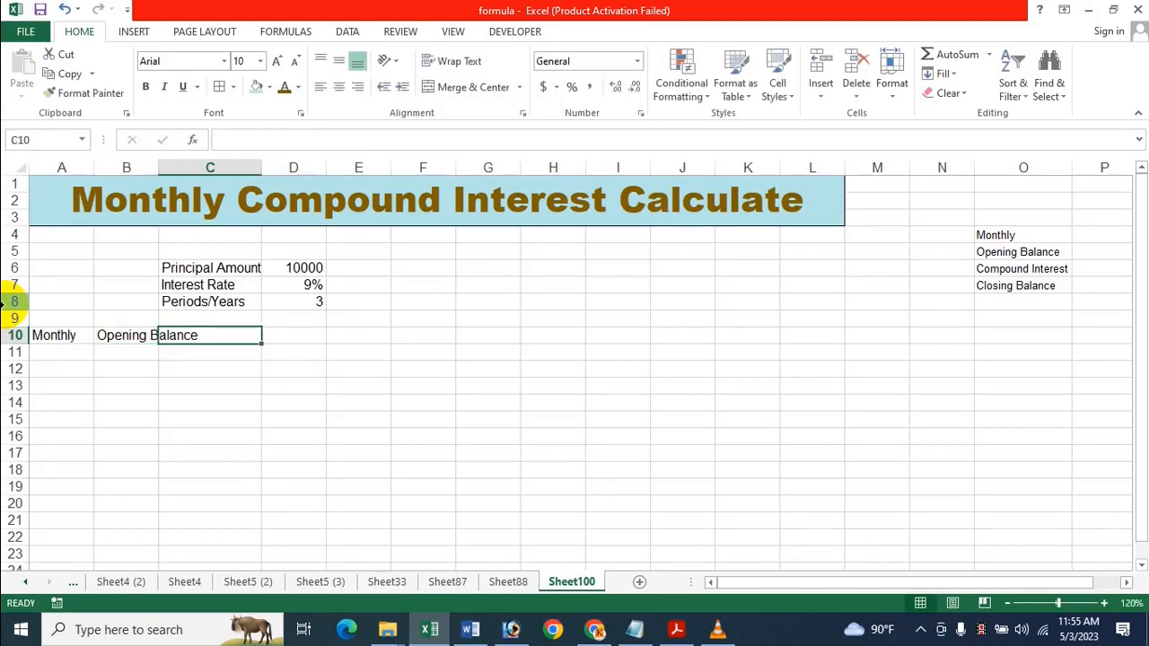
- Enter the column header "Compound Interest" in cell C10
text(Co)
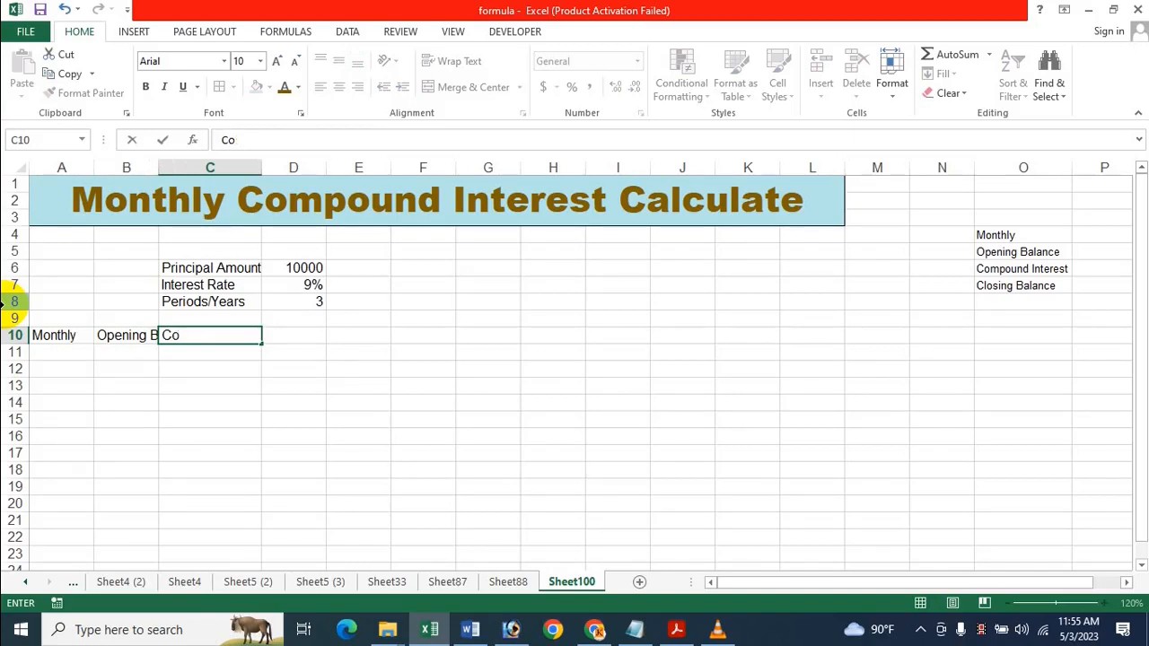
text(impouns)
key(BackSpace)
key(BackSpace)
text(nd)
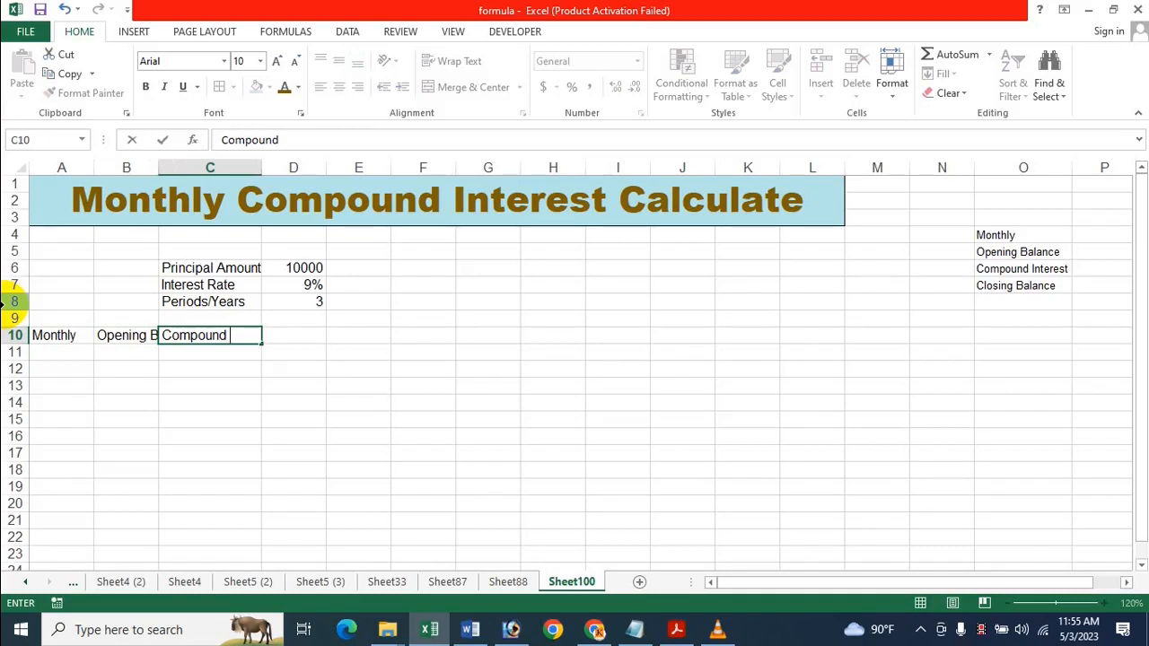
text( Interest)
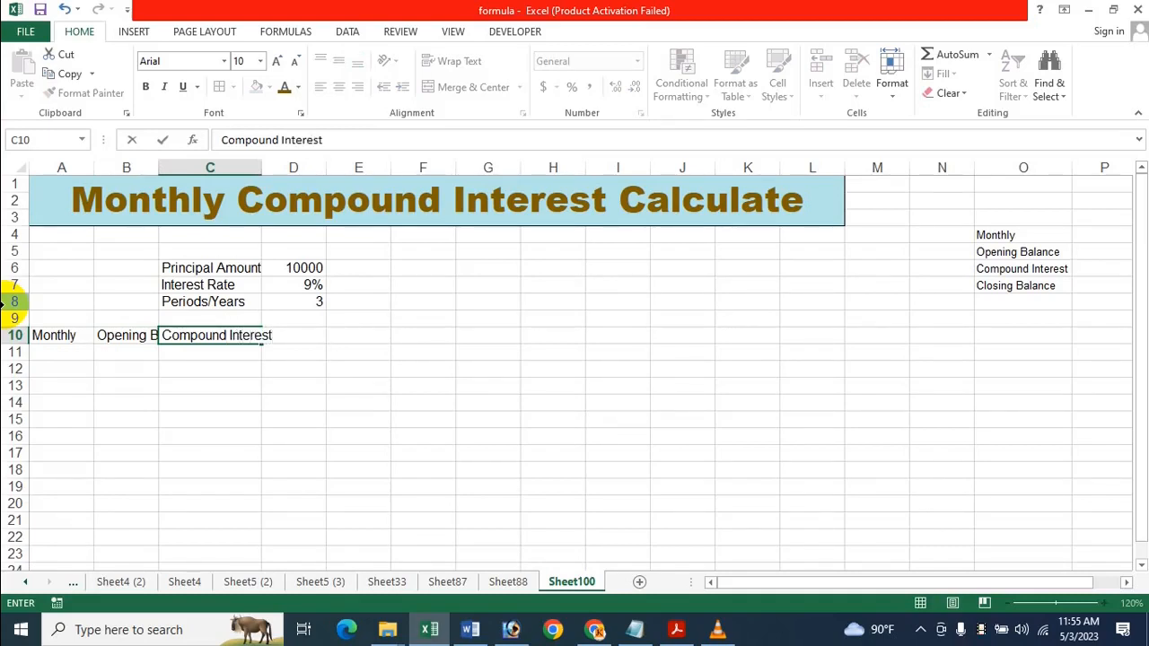
key(Tab)
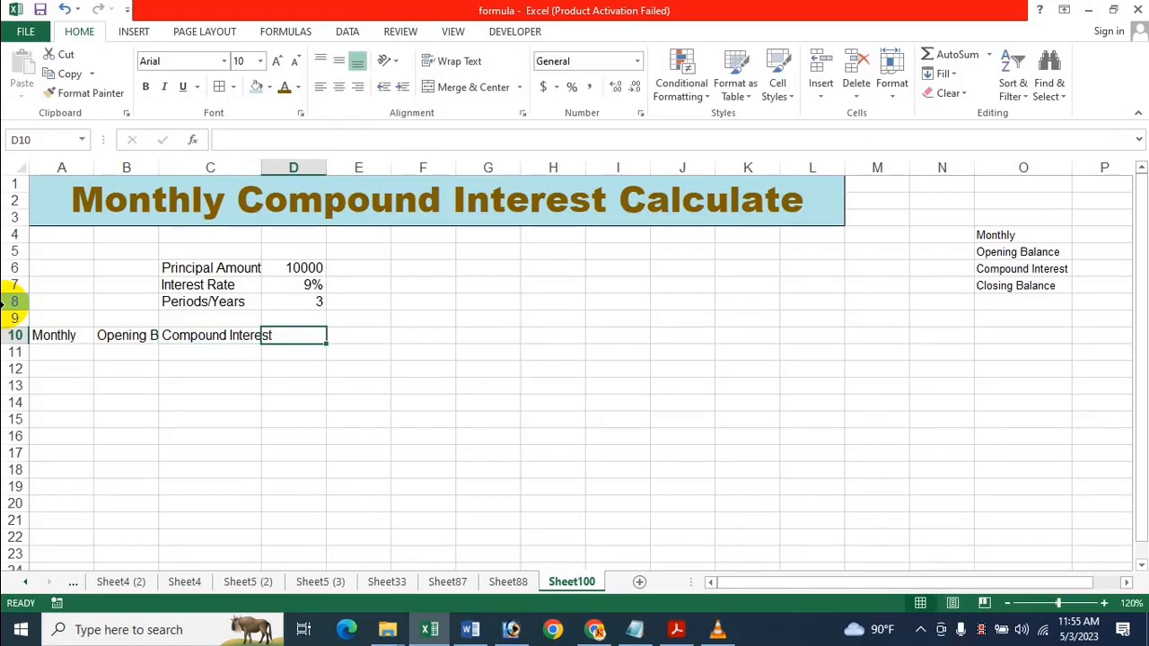
- Enter the column header "Closing Balance" in cell D10
text(Clo)
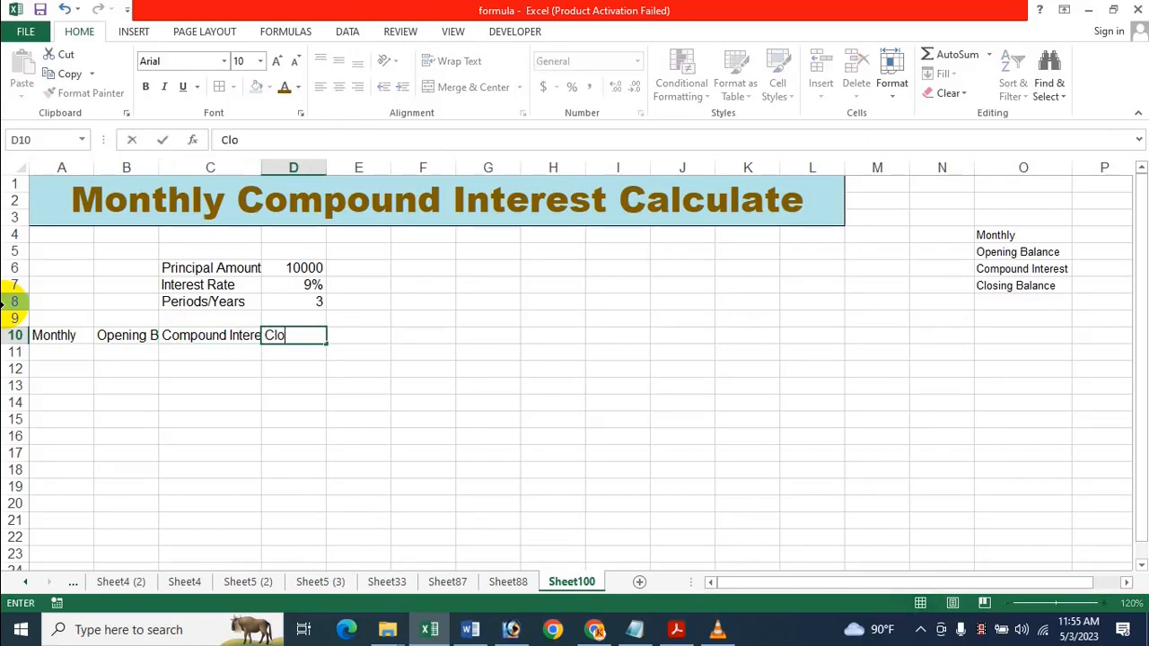
text(sing Bala)
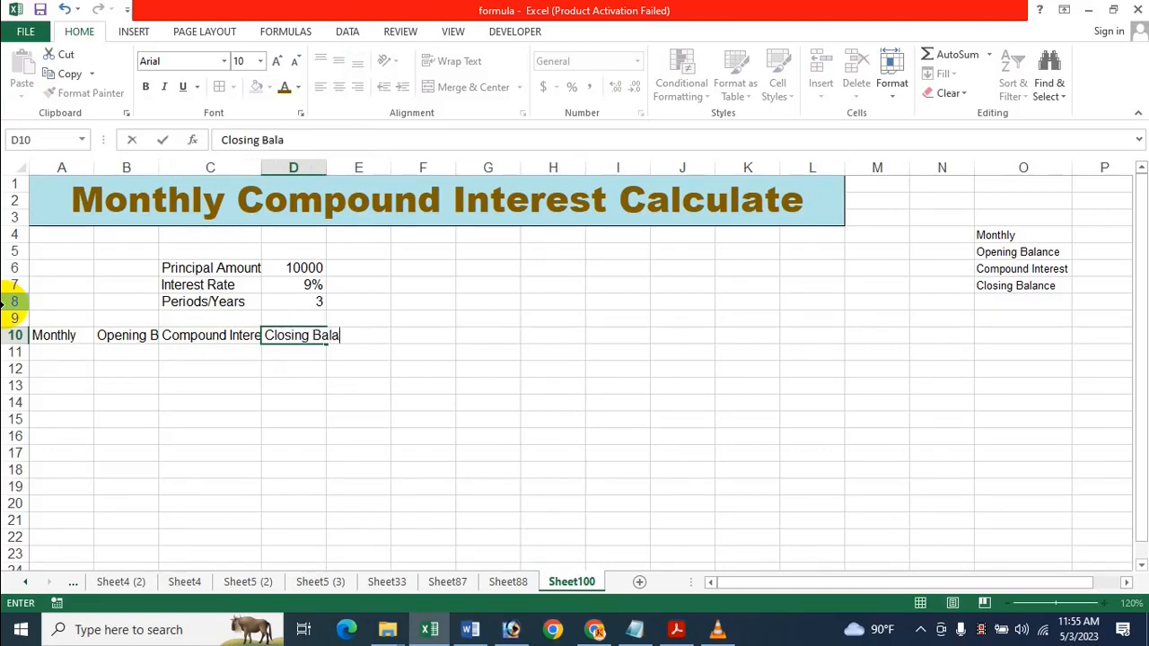
text(nce)
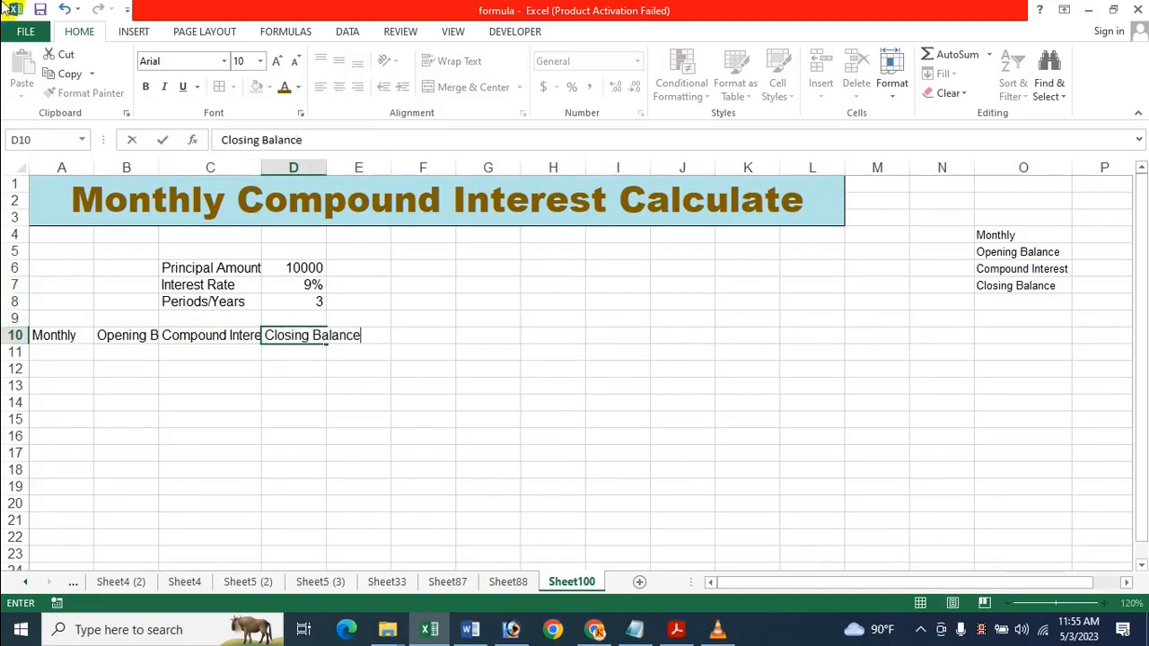
click(383, 452)
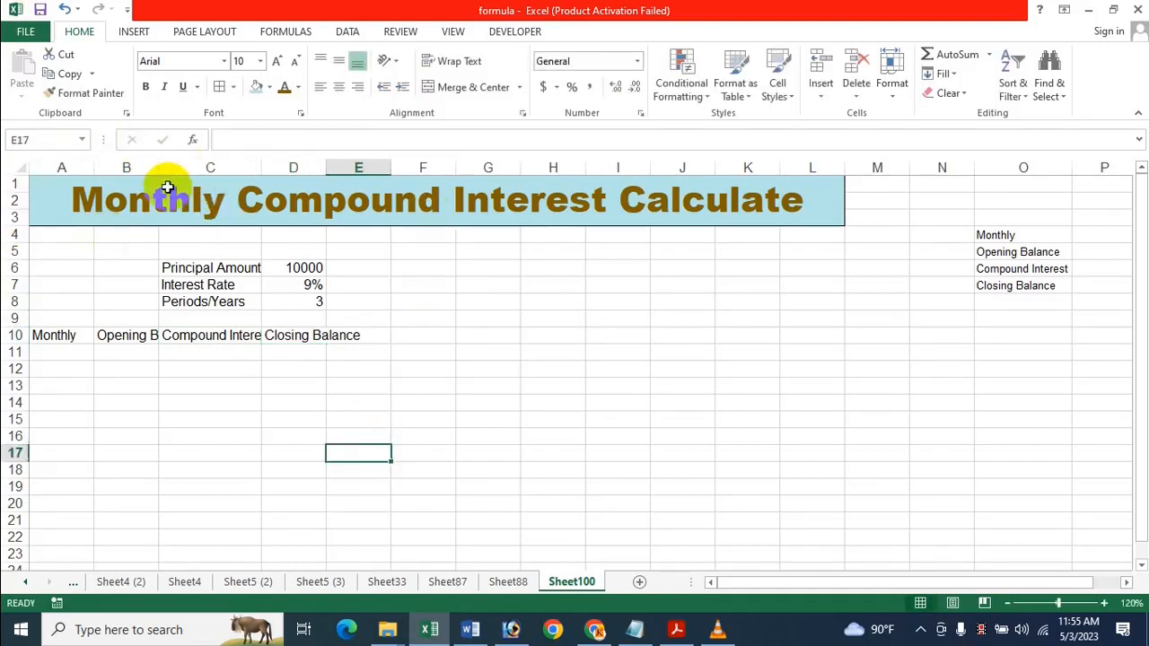
- Widen columns B, C and D so the row 10 headers fit completely in their cells
drag(160, 166, 206, 167)
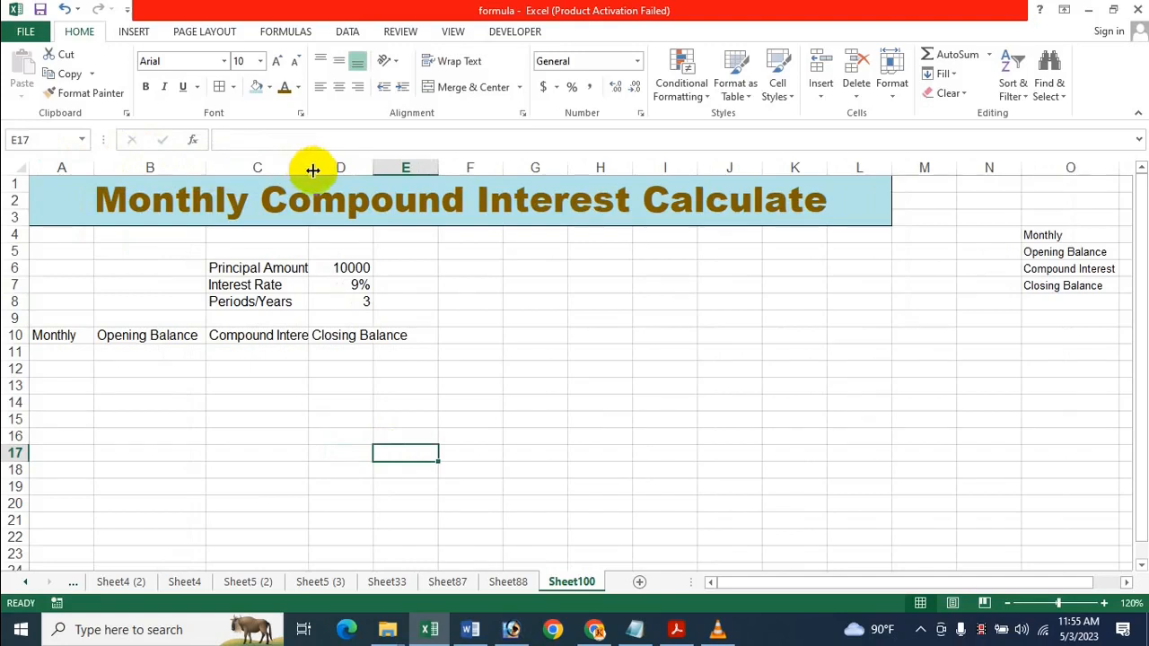
drag(308, 179, 343, 169)
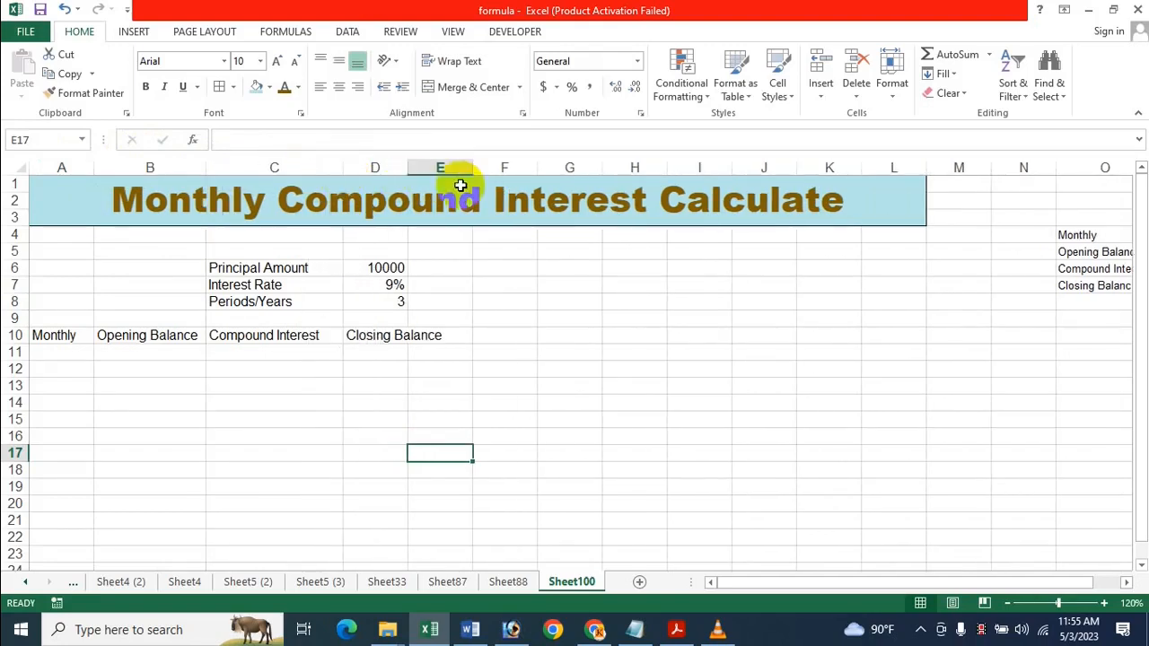
drag(409, 157, 452, 168)
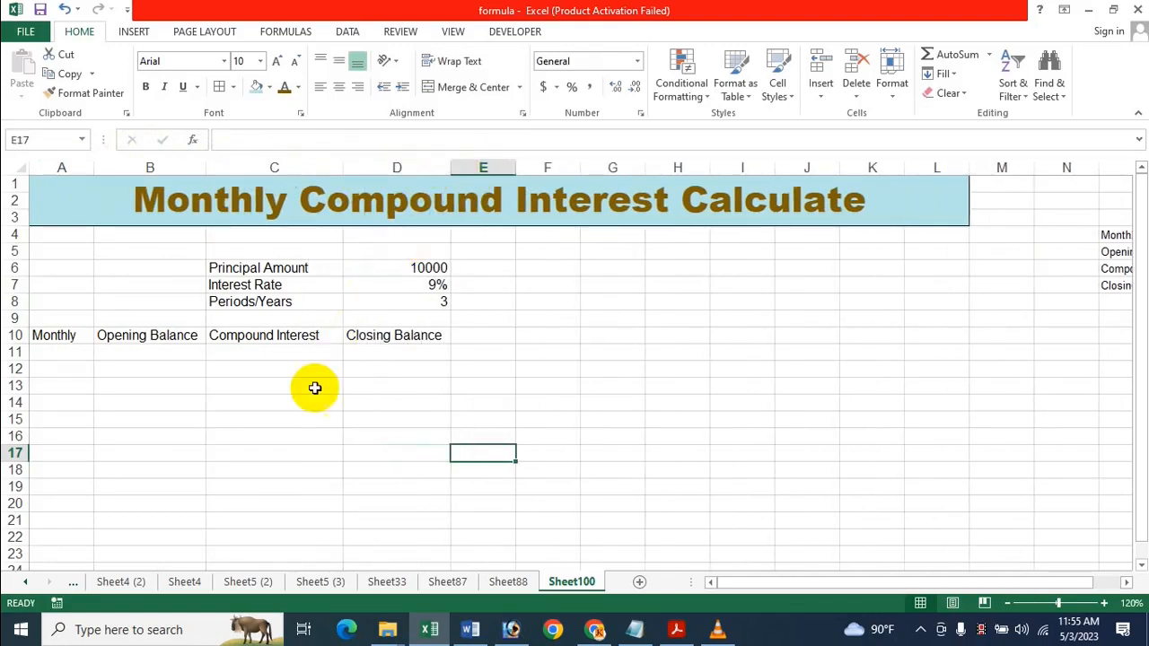
click(313, 387)
click(166, 316)
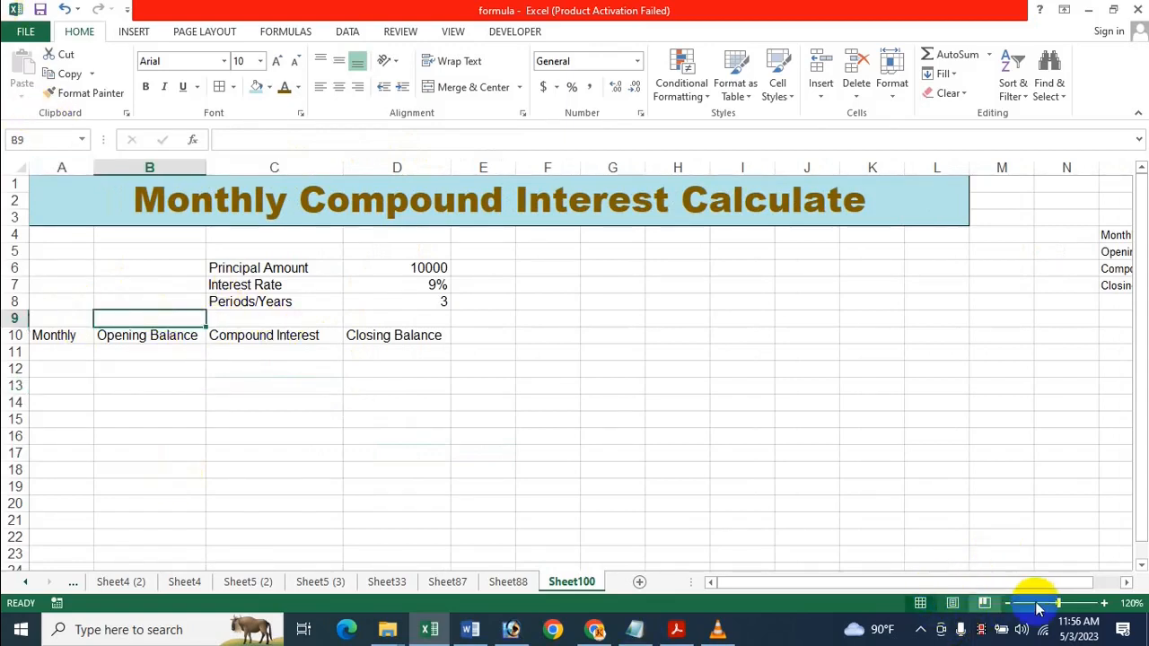
click(61, 350)
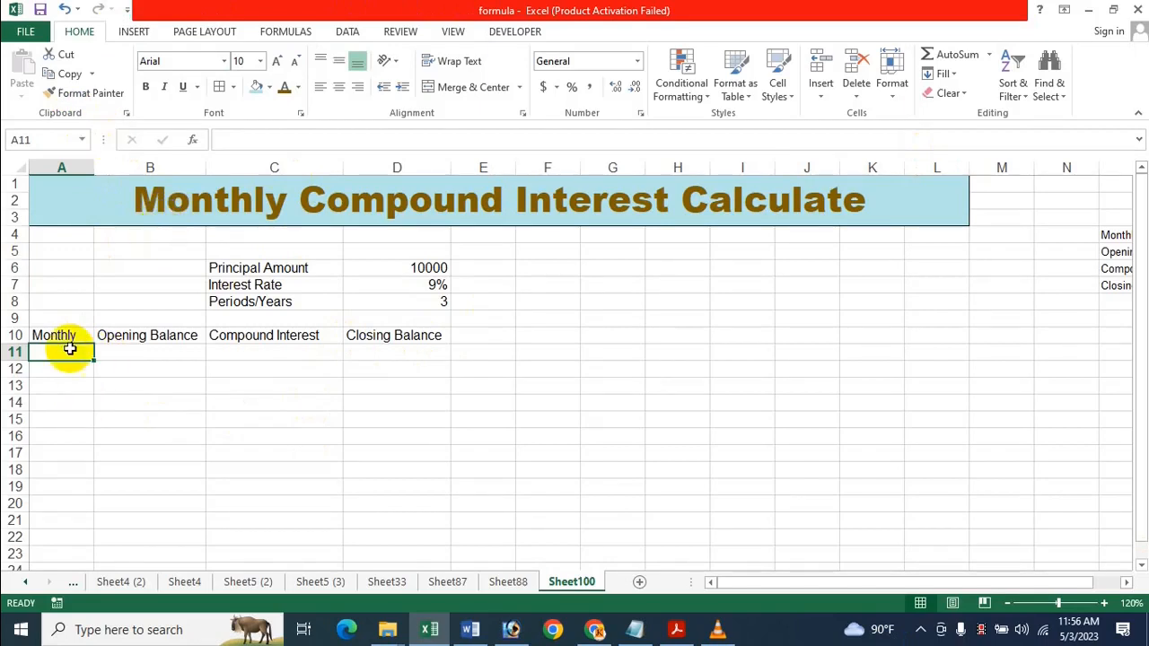
drag(72, 345, 69, 333)
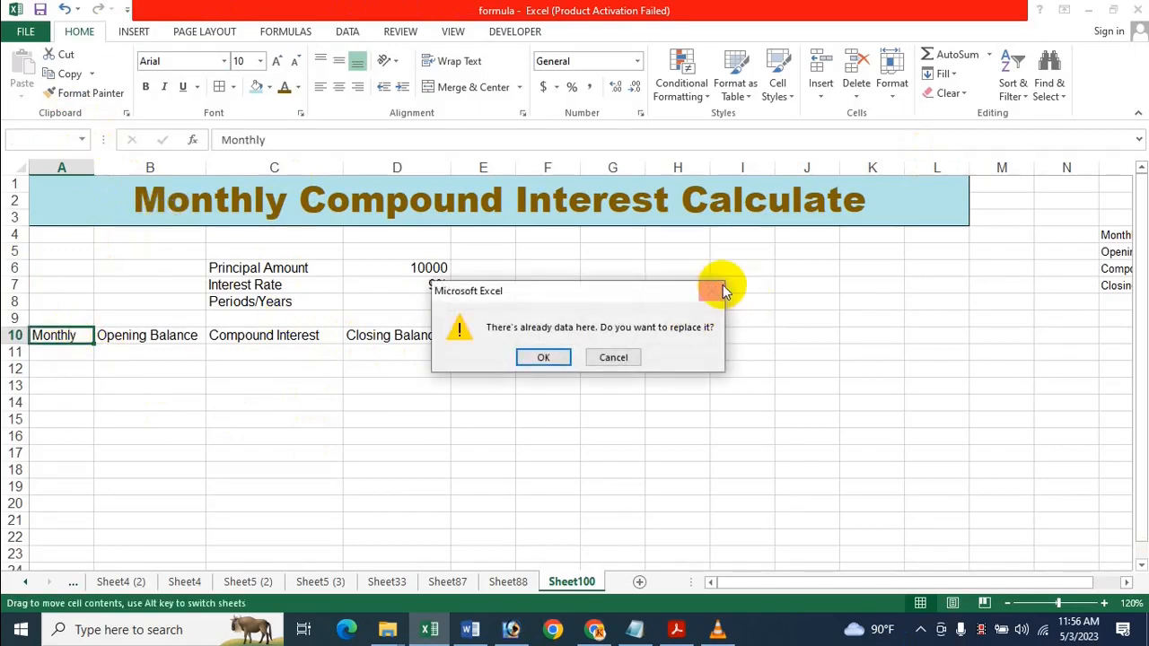
click(722, 287)
- Make the table headers in A10:D10 bold
drag(77, 335, 404, 335)
click(146, 87)
click(72, 366)
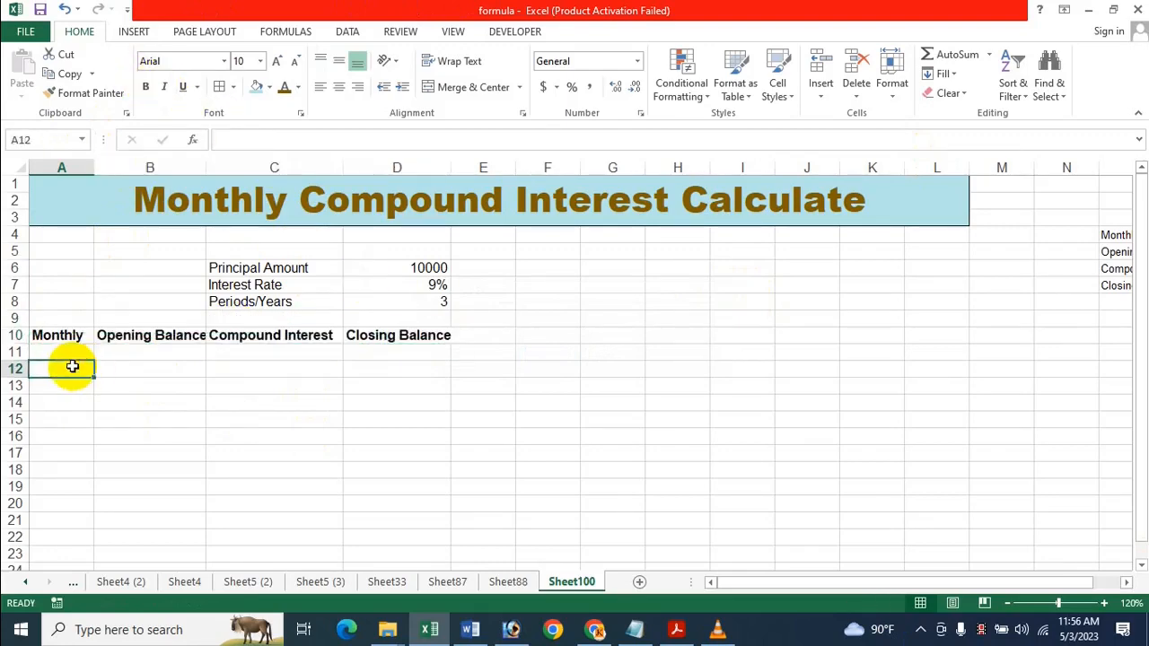
- Widen column B slightly so the bold "Opening Balance" header fits
click(75, 354)
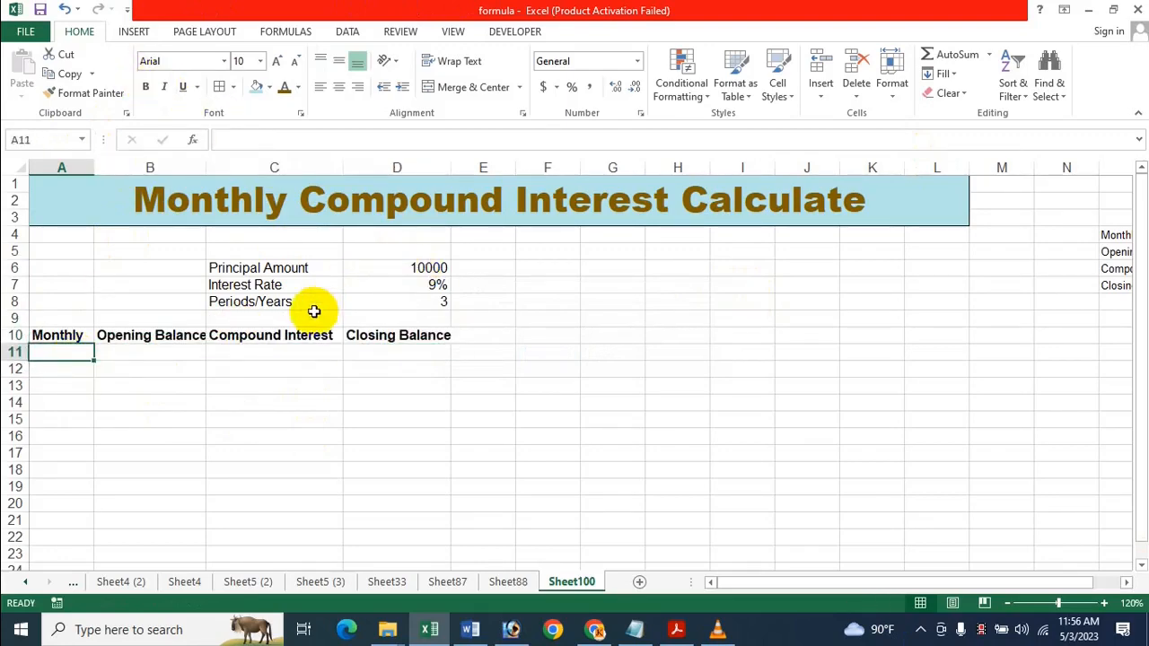
drag(205, 168, 211, 170)
click(116, 392)
- Number the months in the Monthly column from 1 in A11 to 36 in A46 by filling down the series 1, 2
click(64, 359)
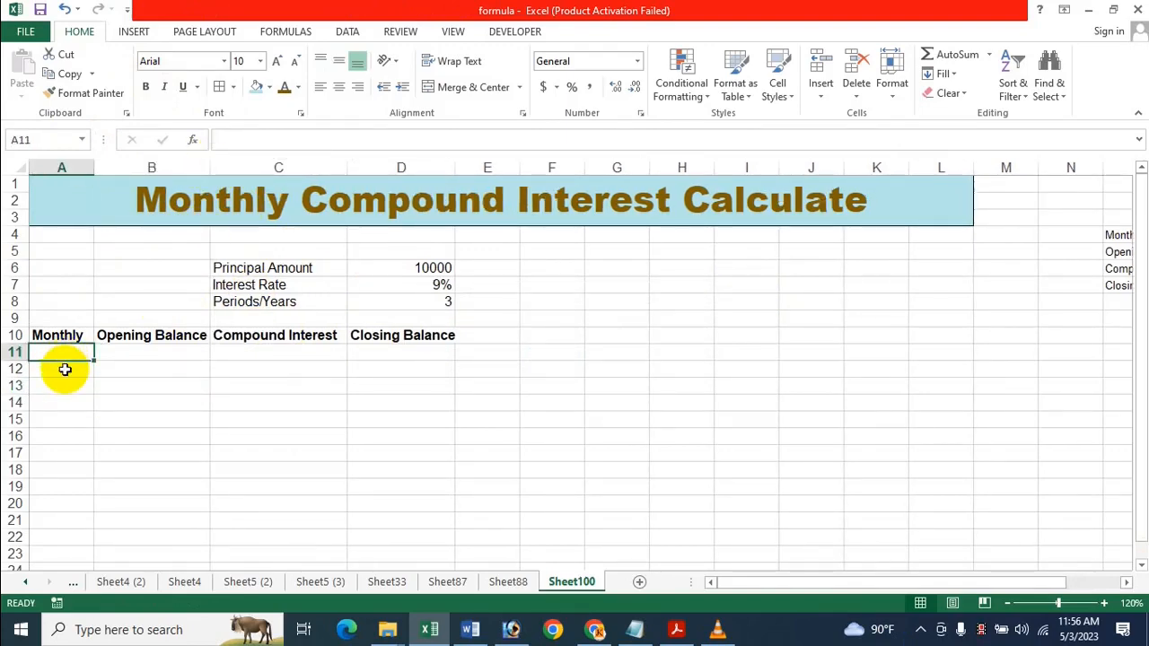
text(1)
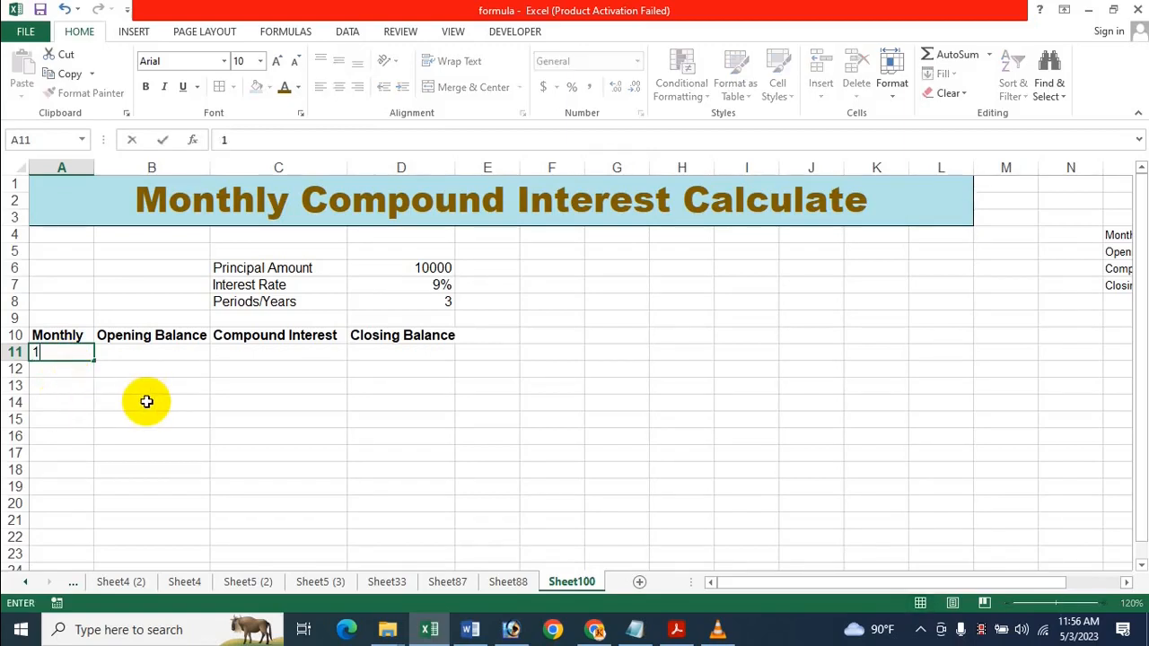
key(Return)
text(2)
click(140, 369)
drag(62, 360, 80, 502)
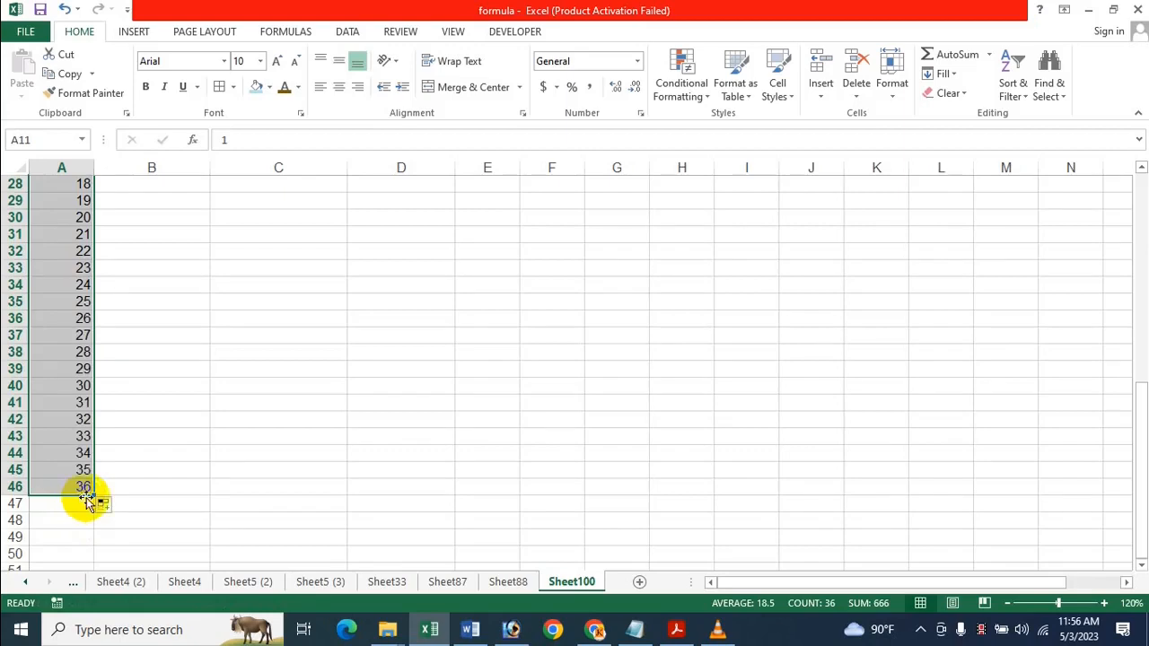
click(252, 385)
right_click(215, 379)
key(Escape)
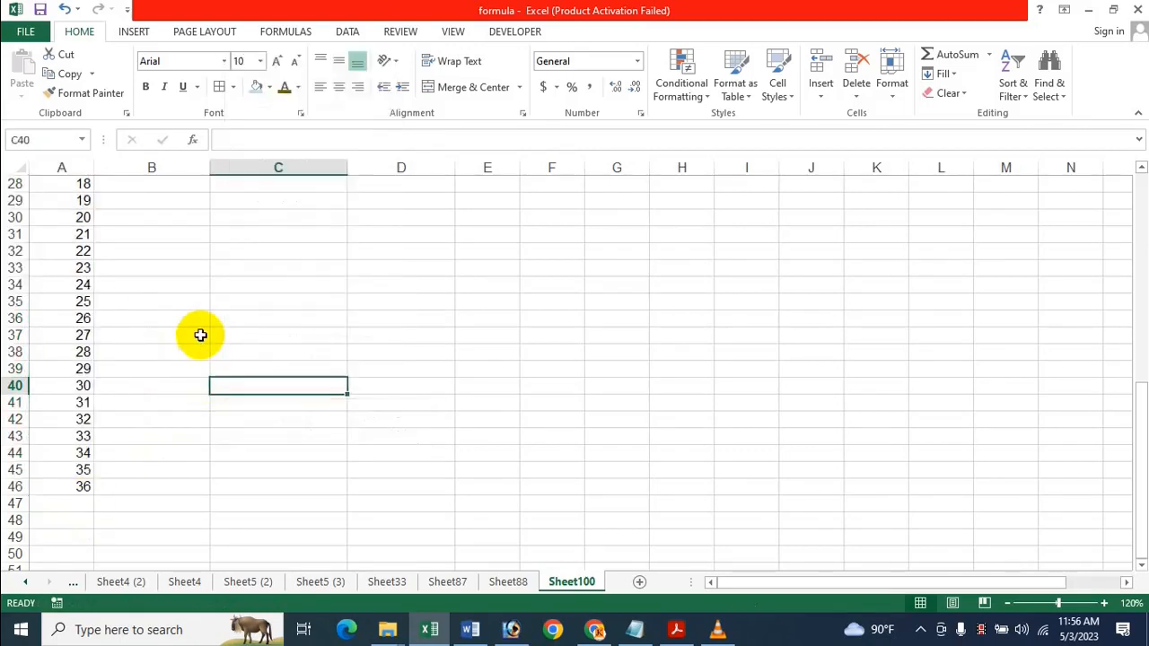
scroll(201, 333, up, 9)
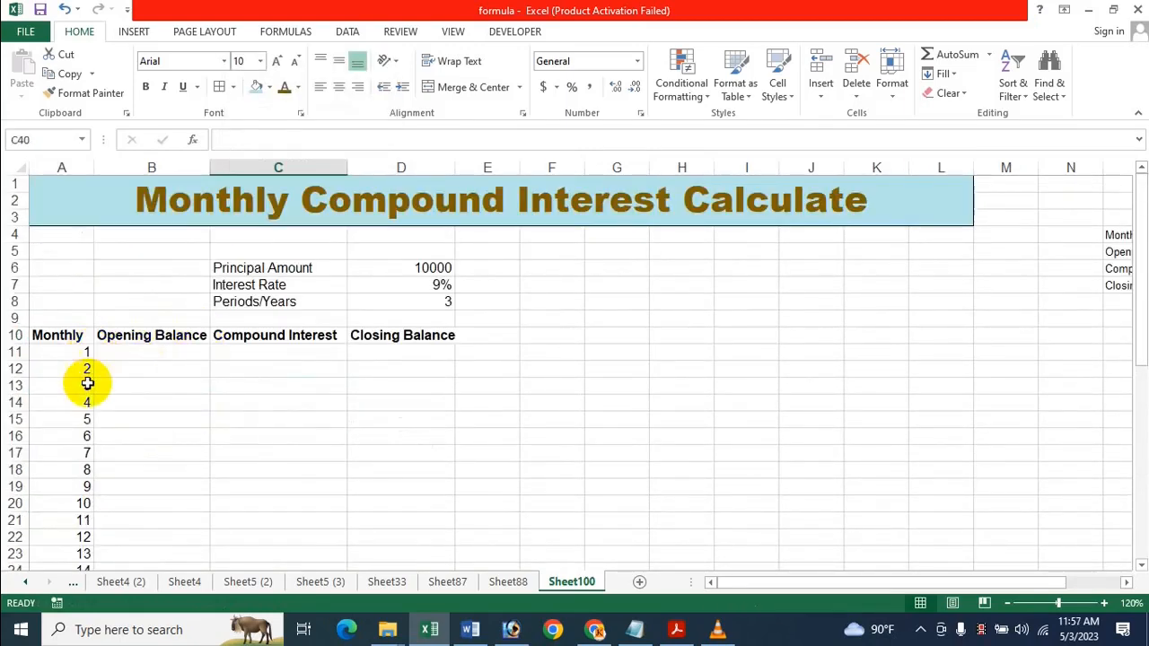
scroll(206, 339, down, 9)
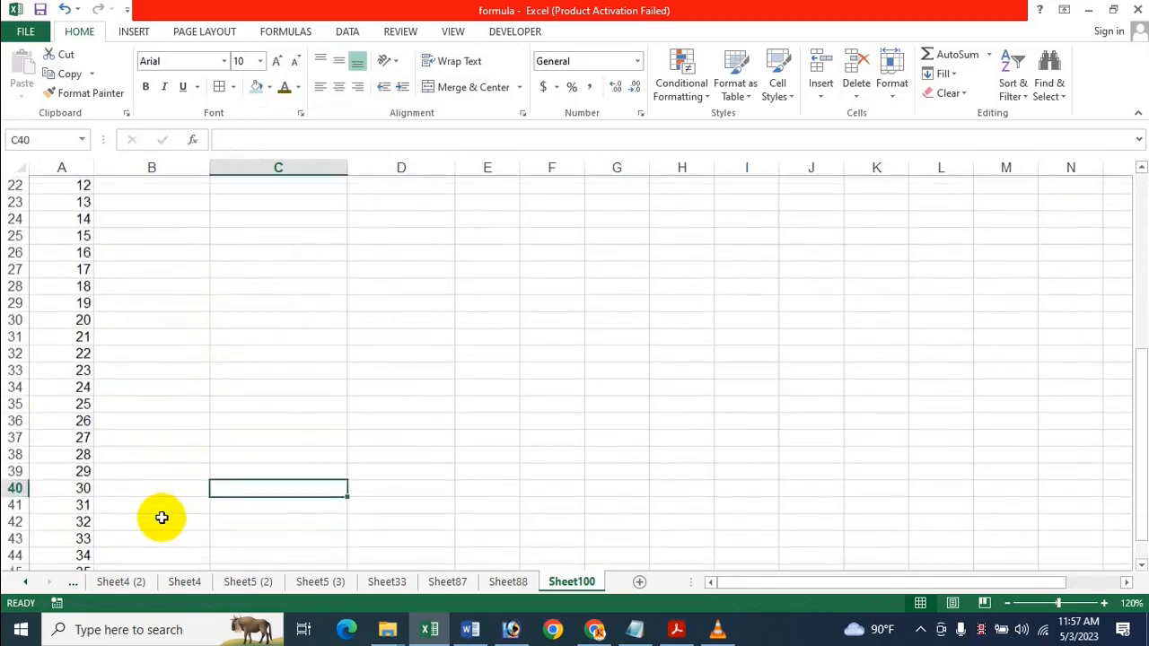
scroll(105, 461, up, 8)
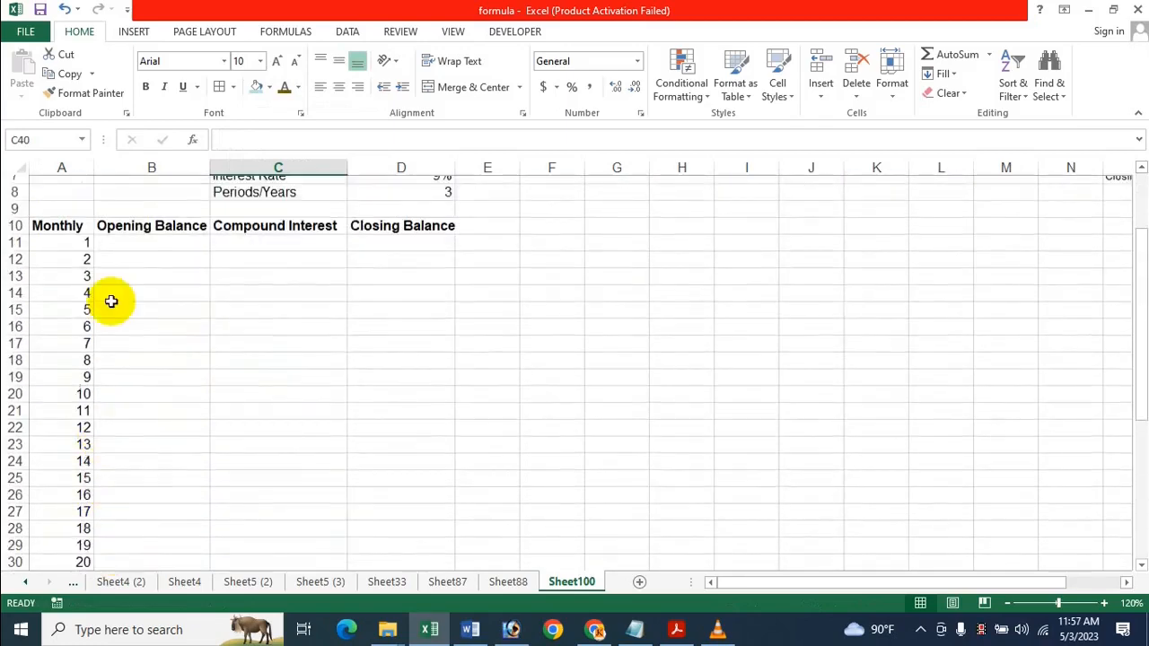
click(184, 307)
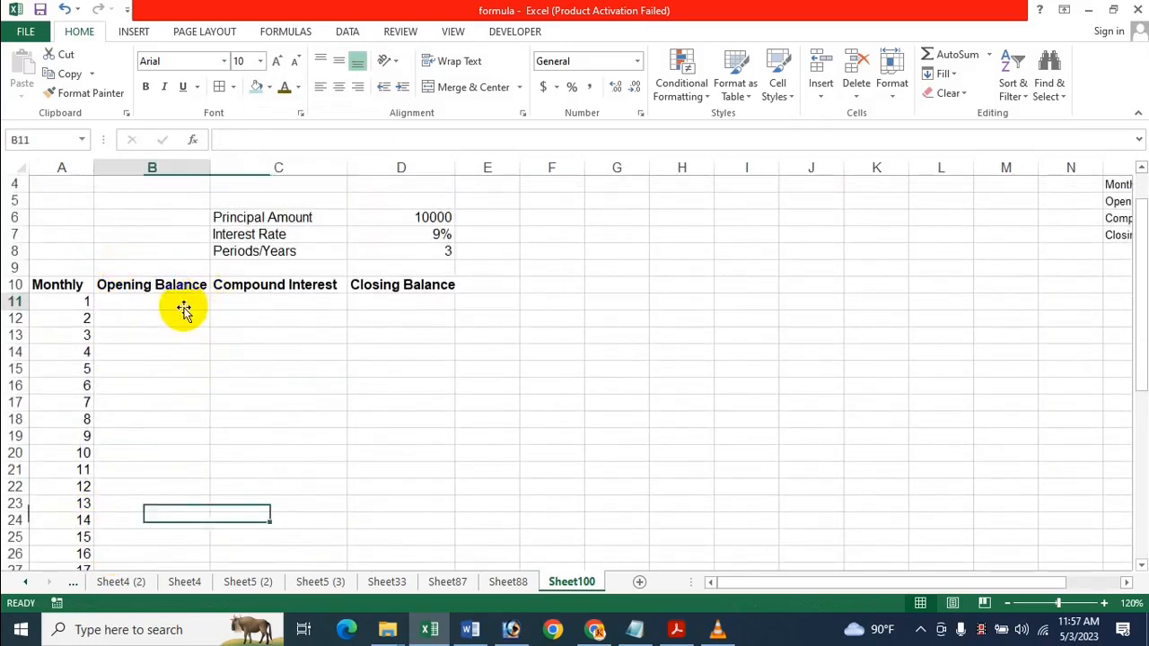
scroll(411, 428, up, 1)
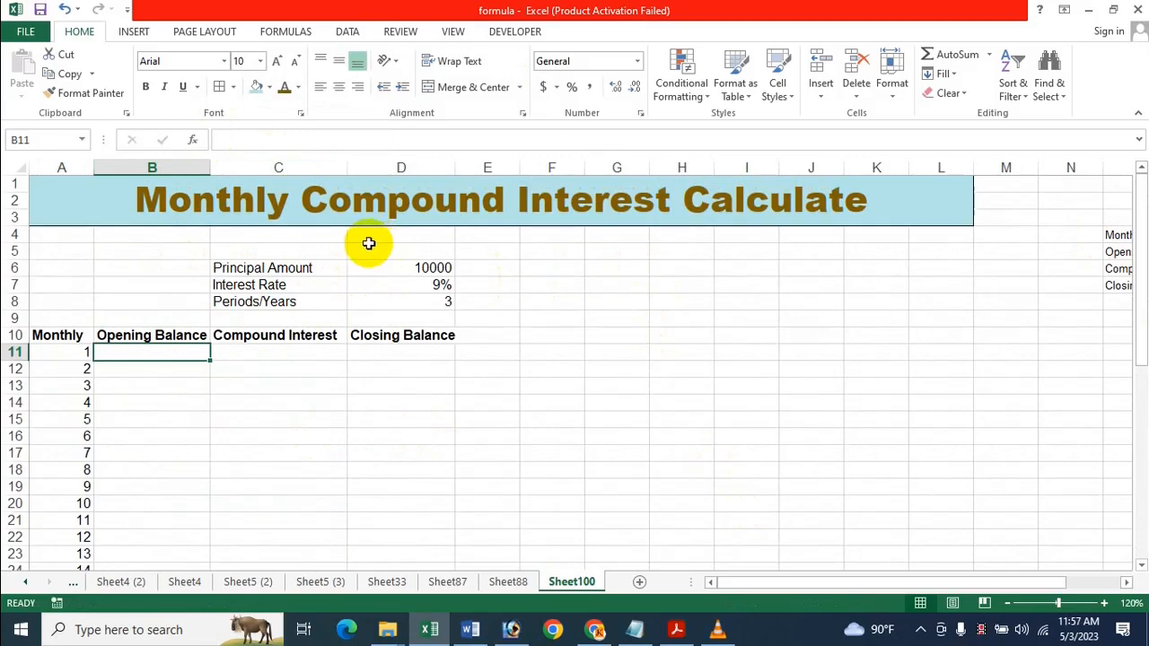
text(12)
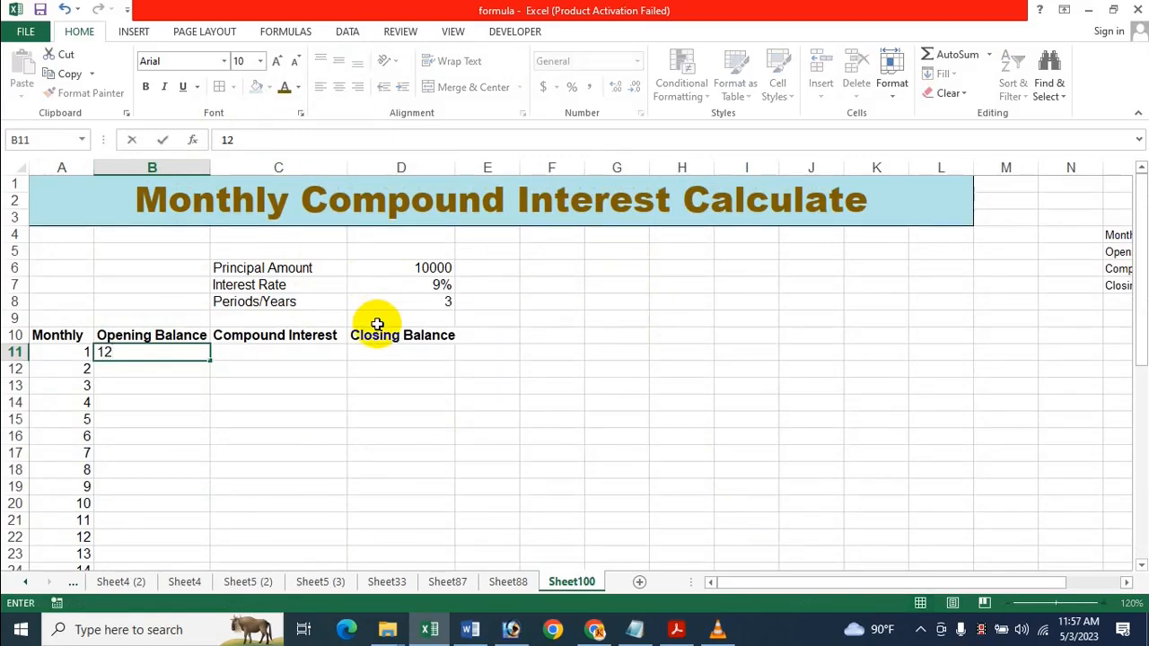
click(308, 436)
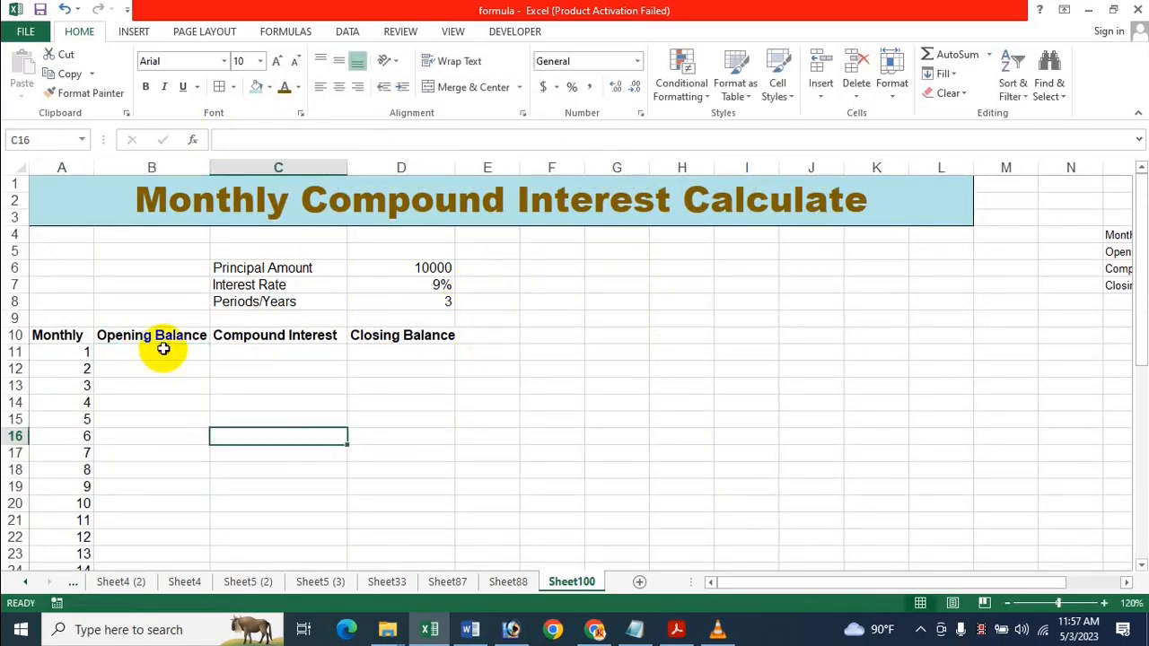
- Link the first month's Opening Balance in B11 to the principal amount with =D6
click(163, 350)
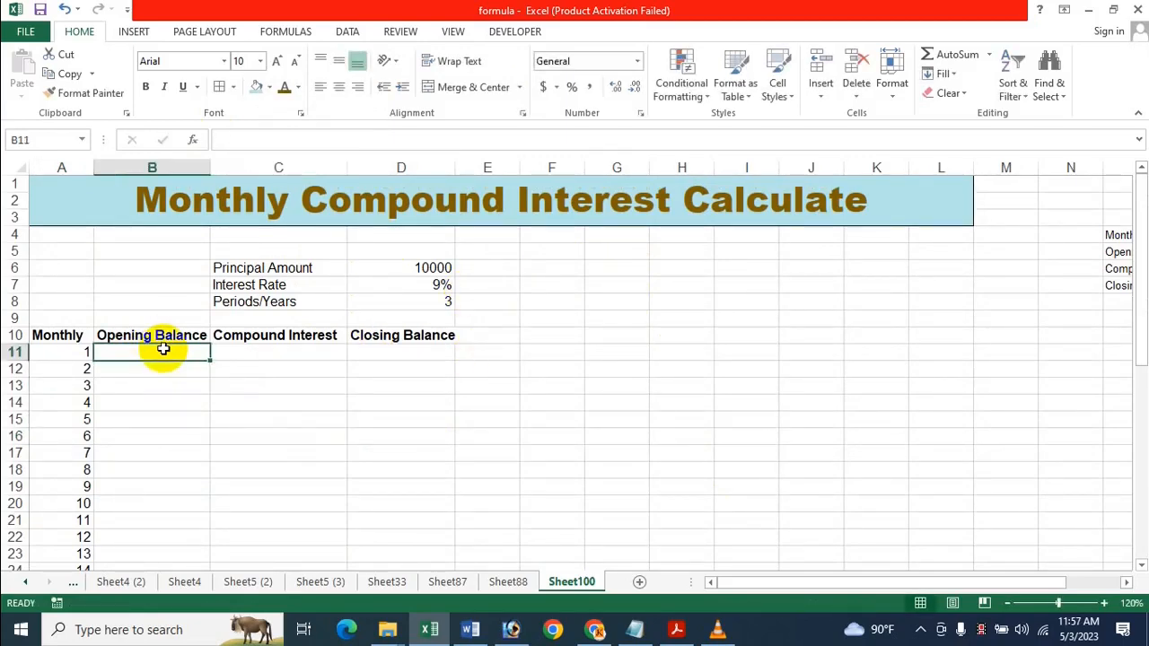
click(427, 268)
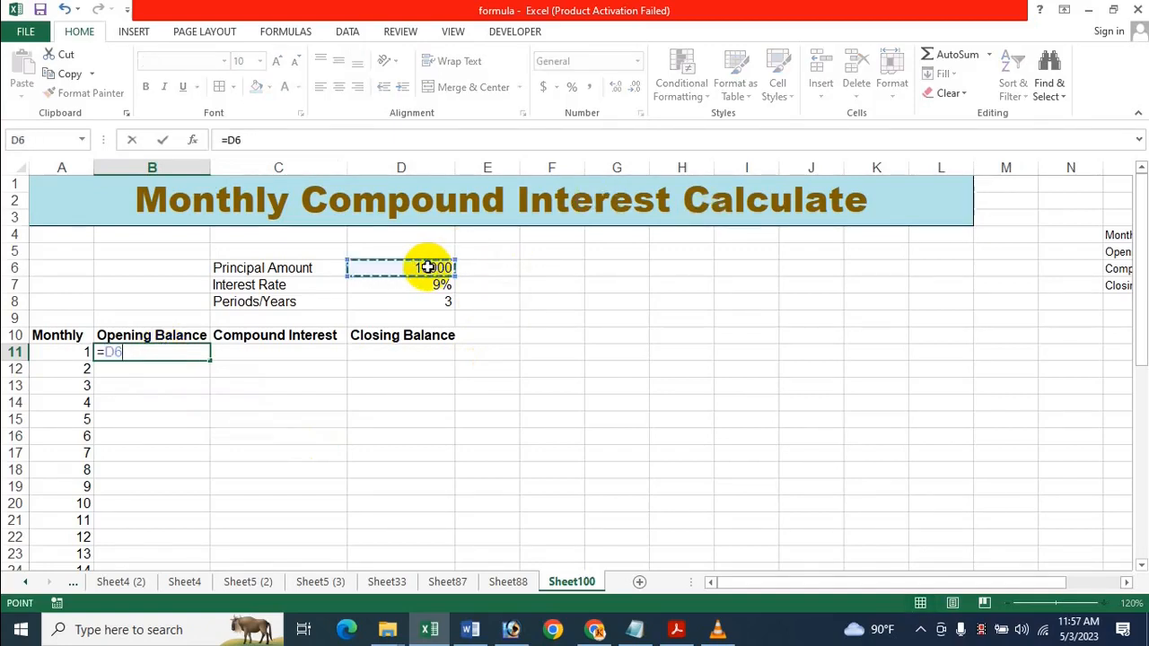
key(Return)
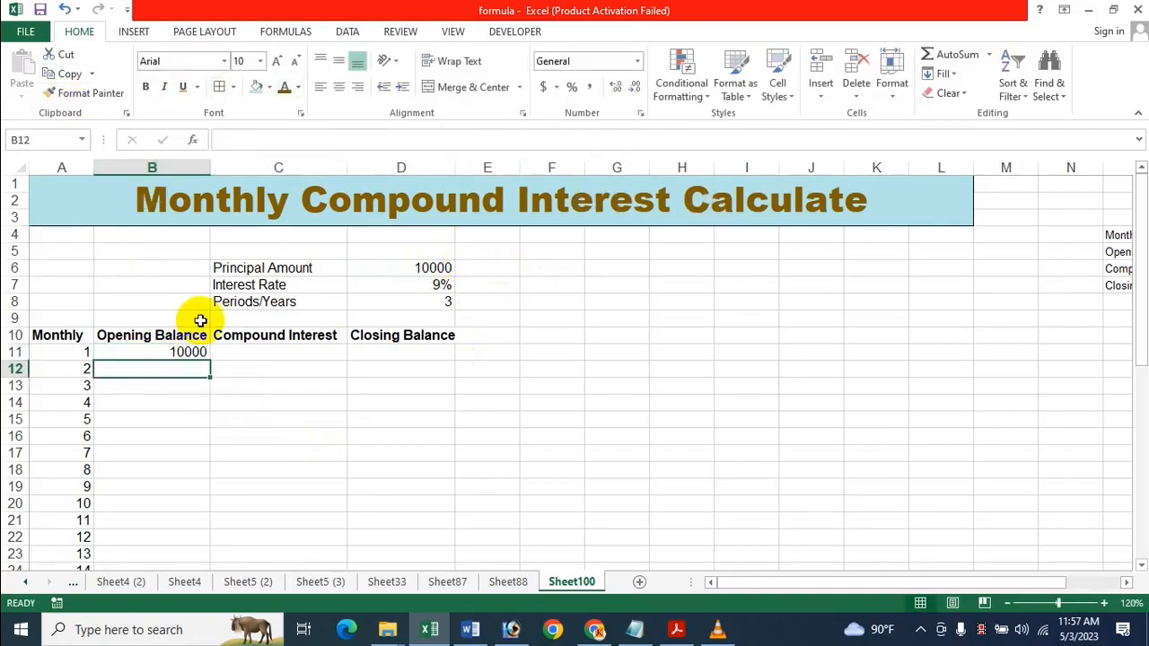
click(168, 352)
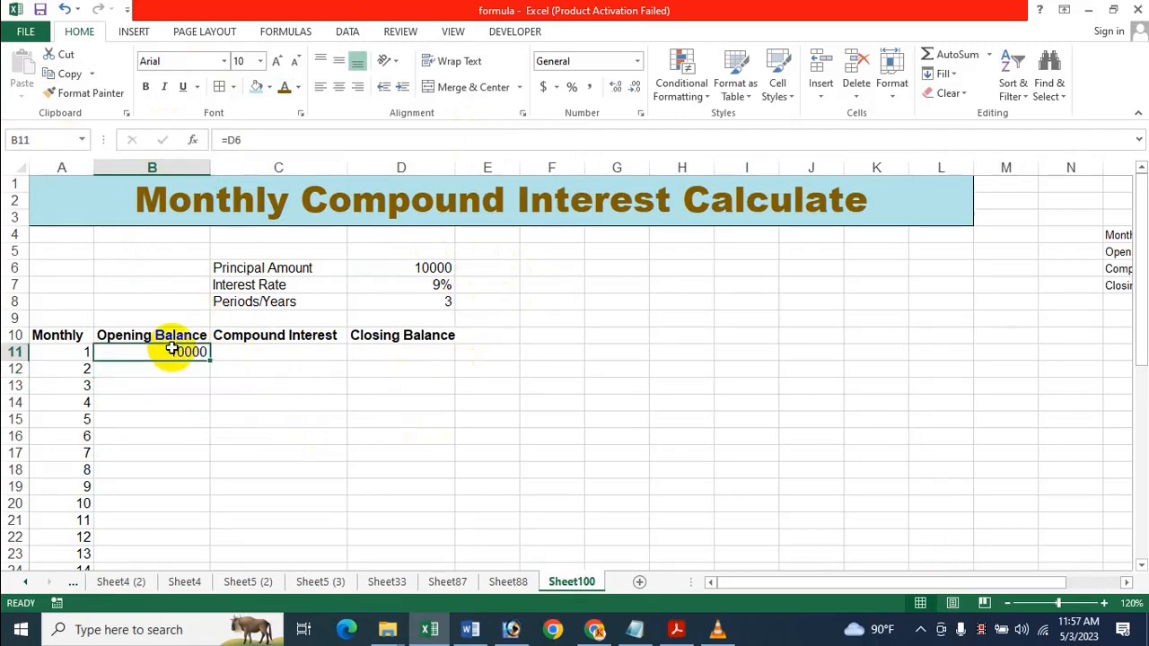
- Calculate the first month's Compound Interest in C11 with =B11*$D$7*$D$8/36, using absolute references for the rate and periods
click(263, 356)
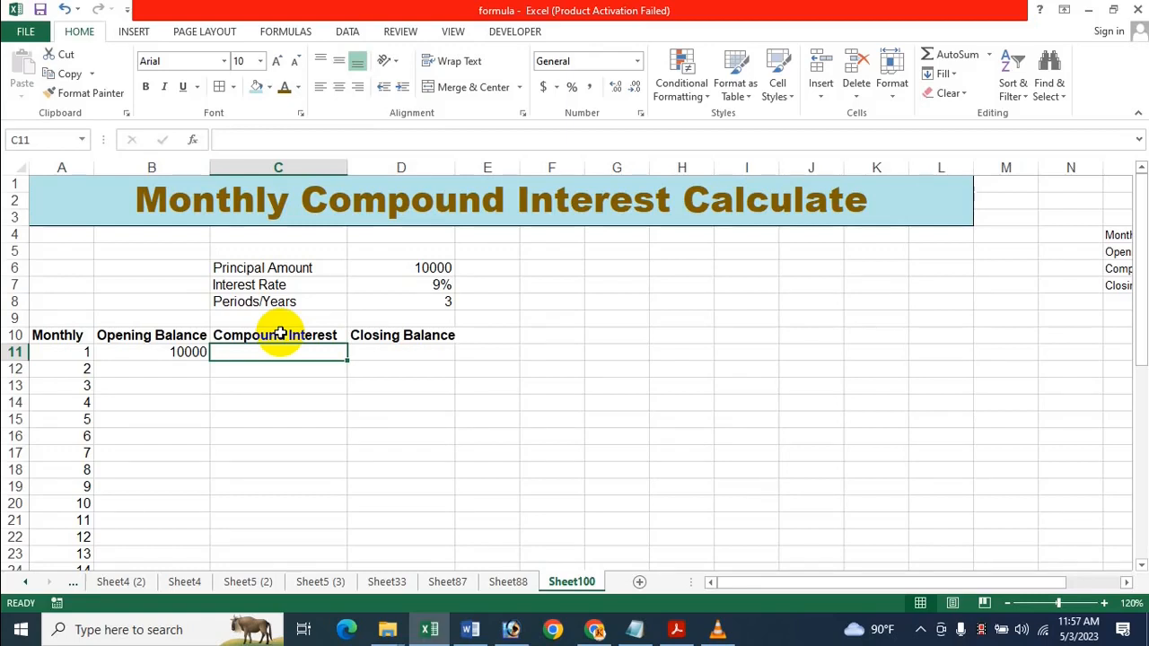
text(=)
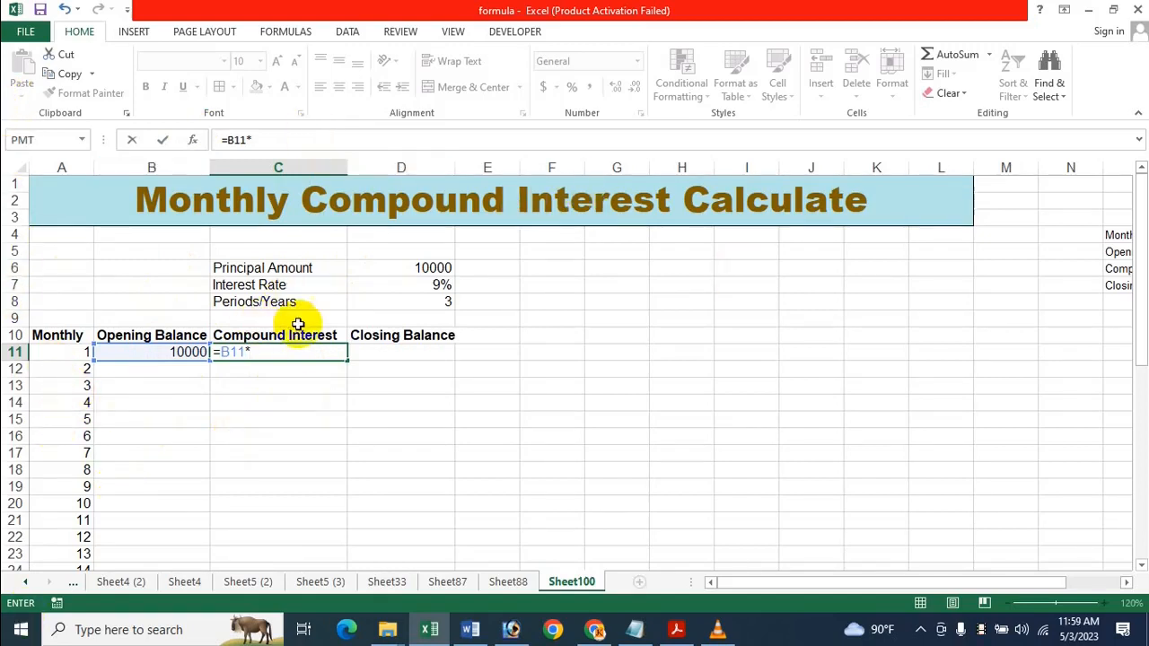
click(427, 284)
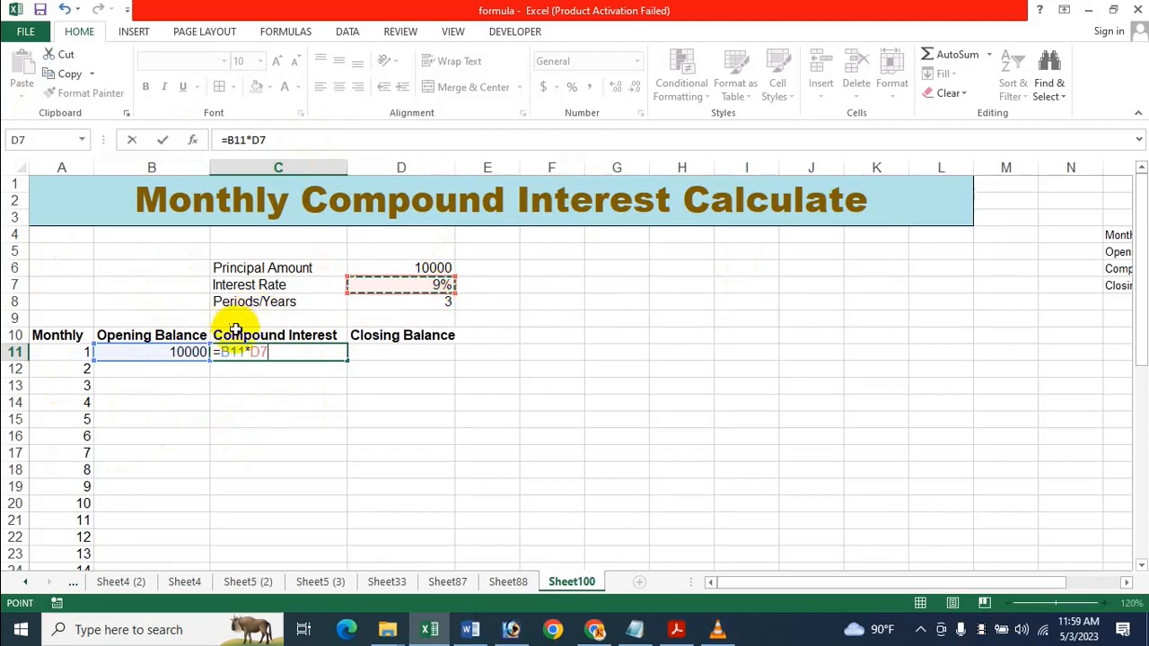
click(258, 352)
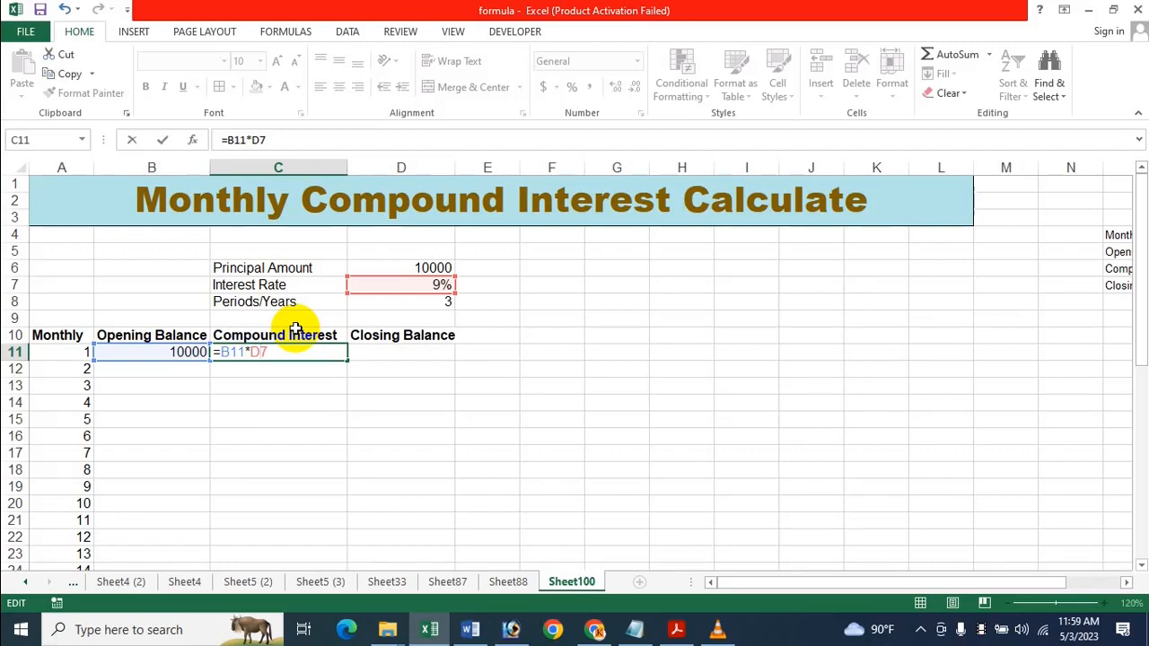
key(F4)
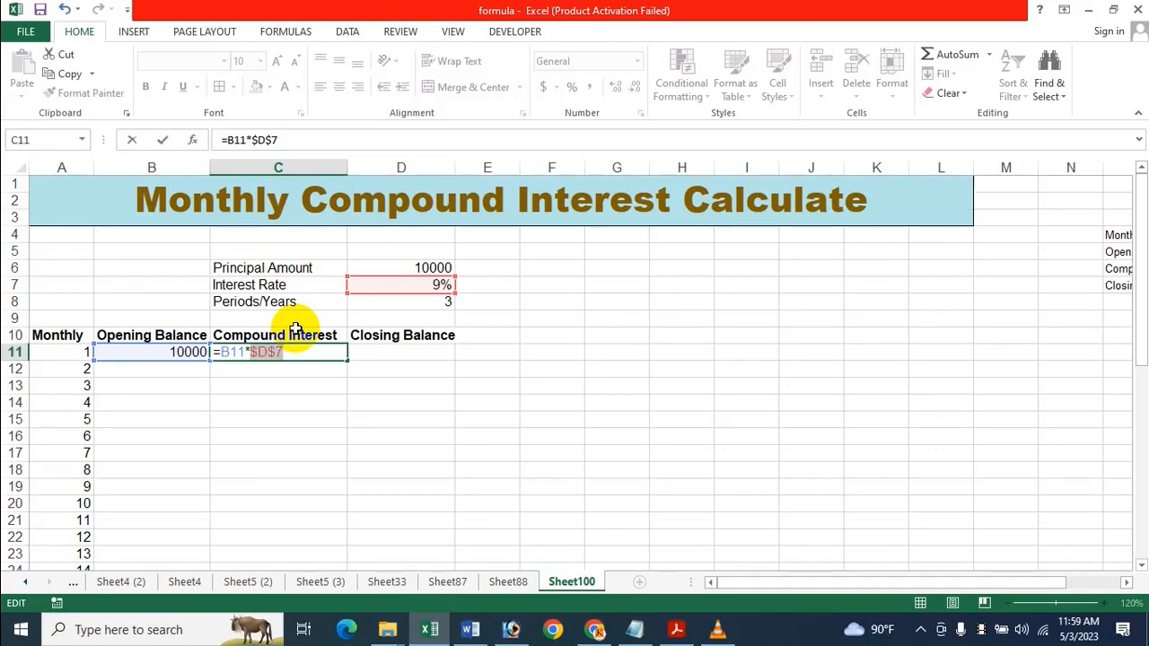
click(307, 349)
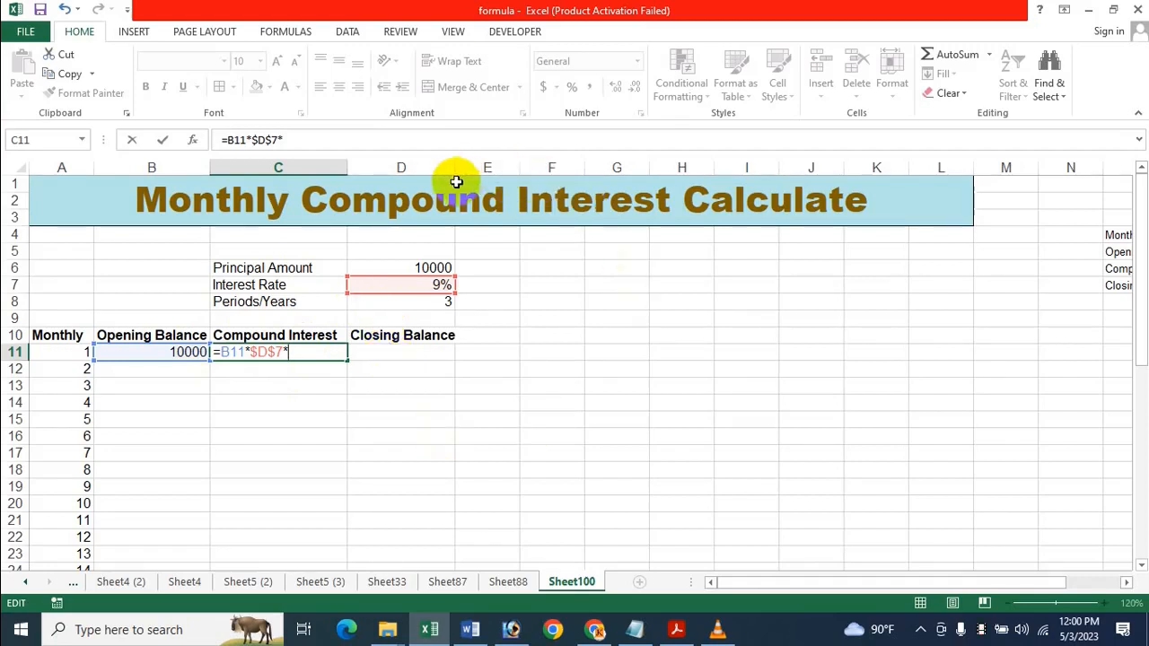
click(445, 302)
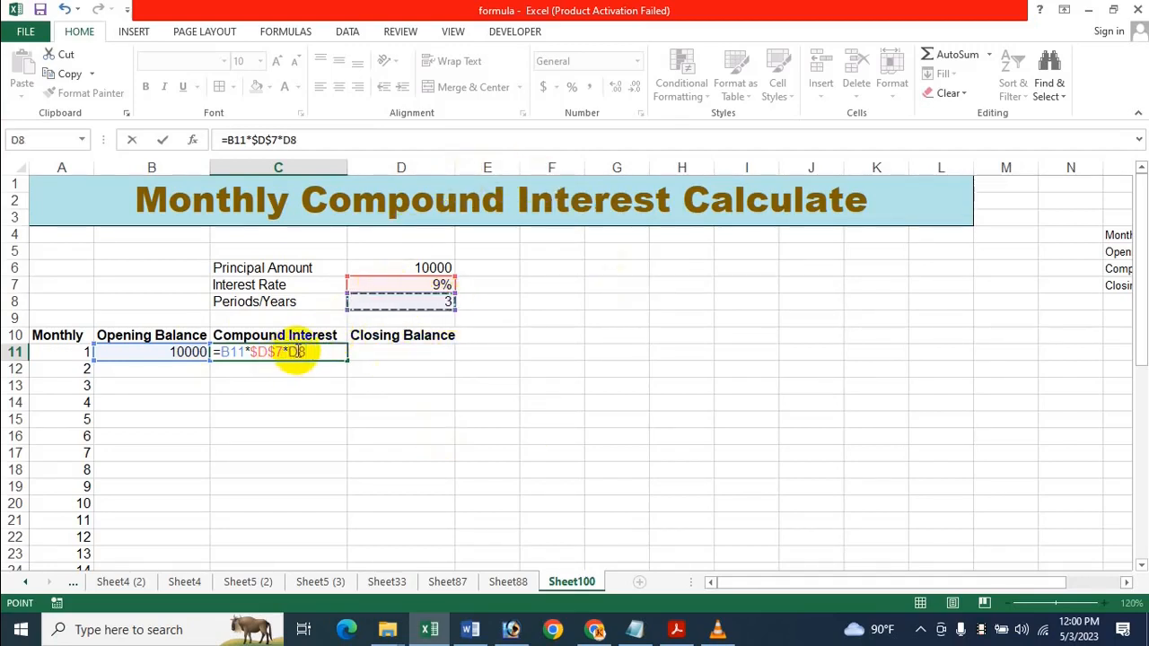
click(285, 352)
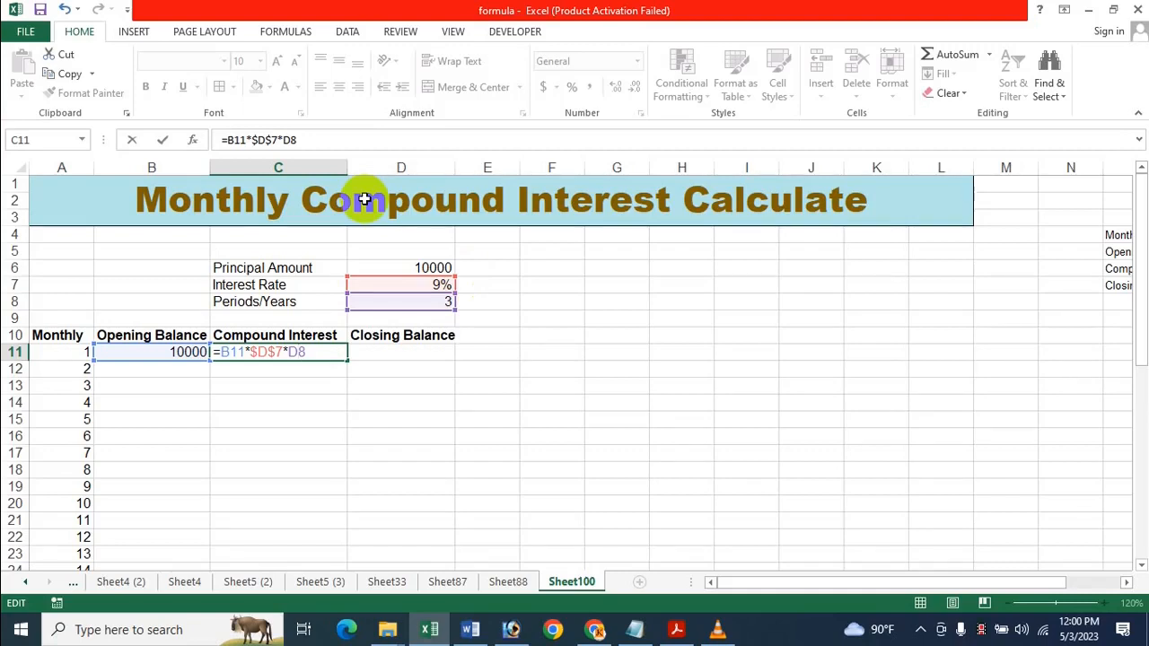
key(F4)
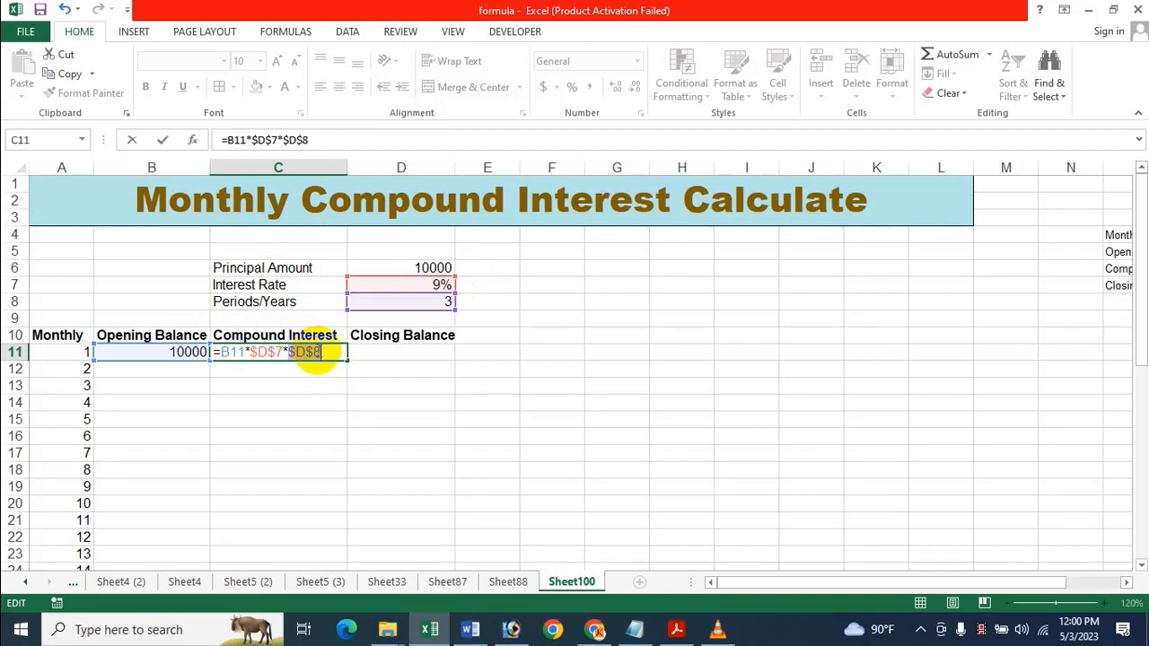
click(321, 353)
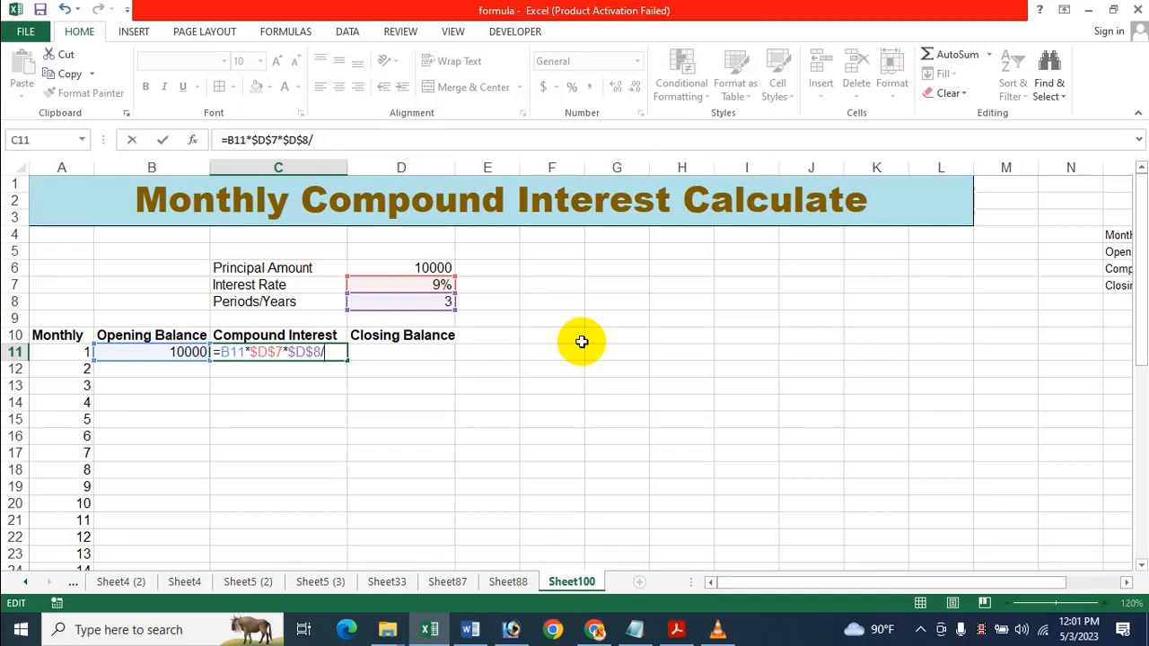
text(36)
key(Return)
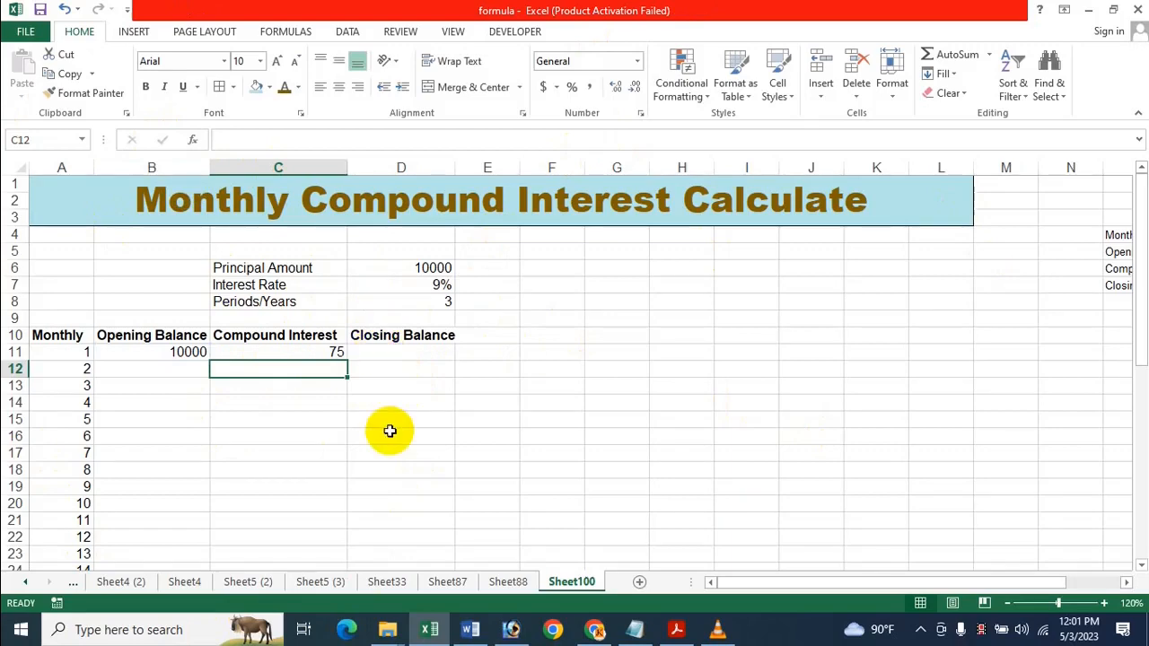
- Calculate the first month's Closing Balance in D11 with =B11+C11 and check its references
click(408, 355)
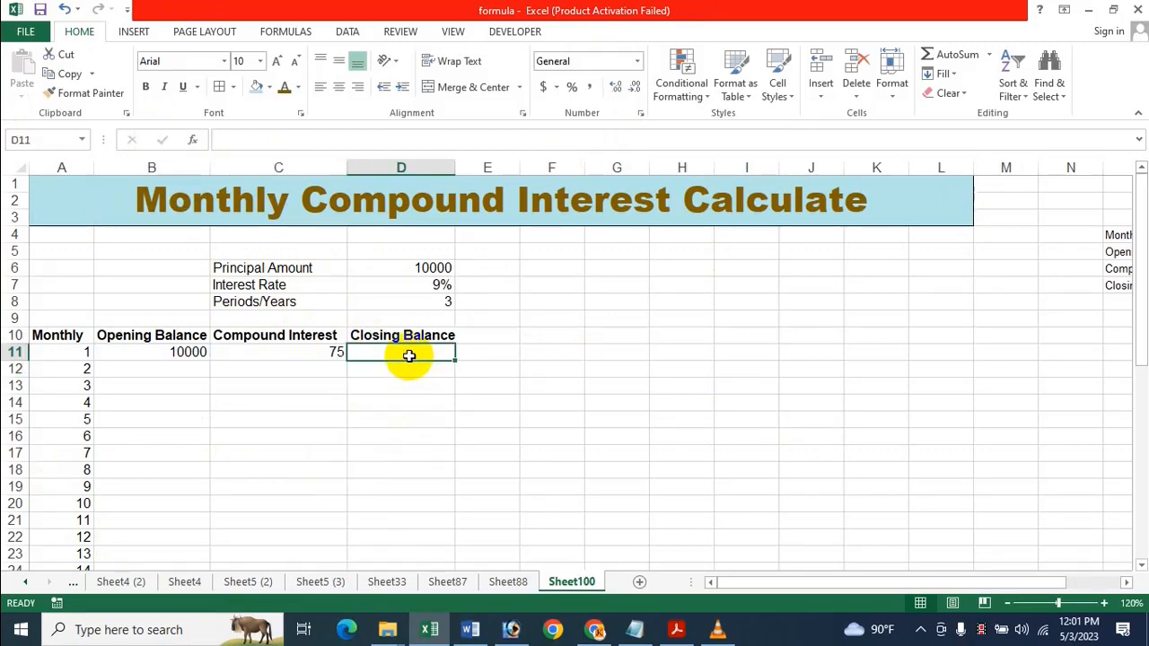
text(=)
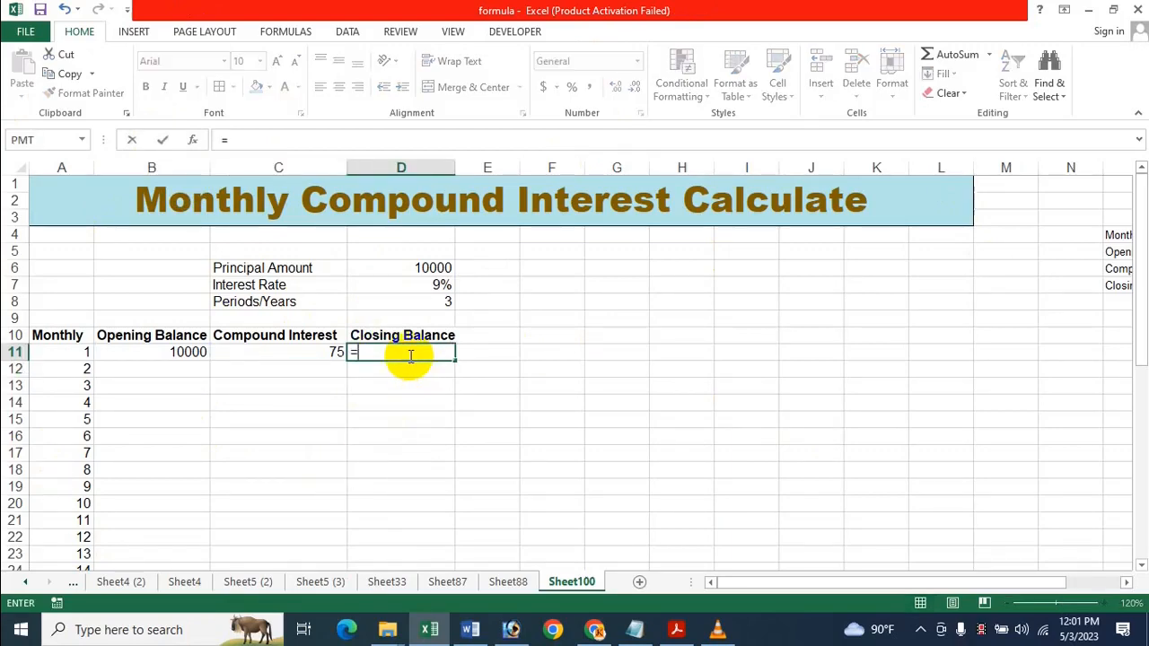
click(179, 354)
text(+)
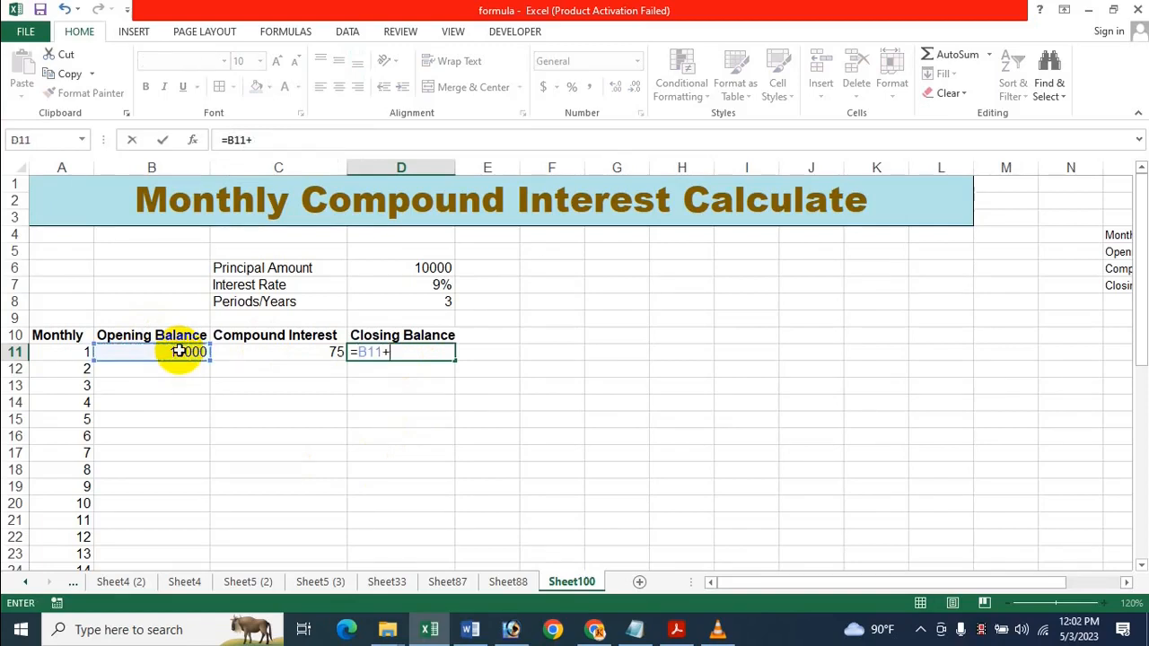
click(310, 351)
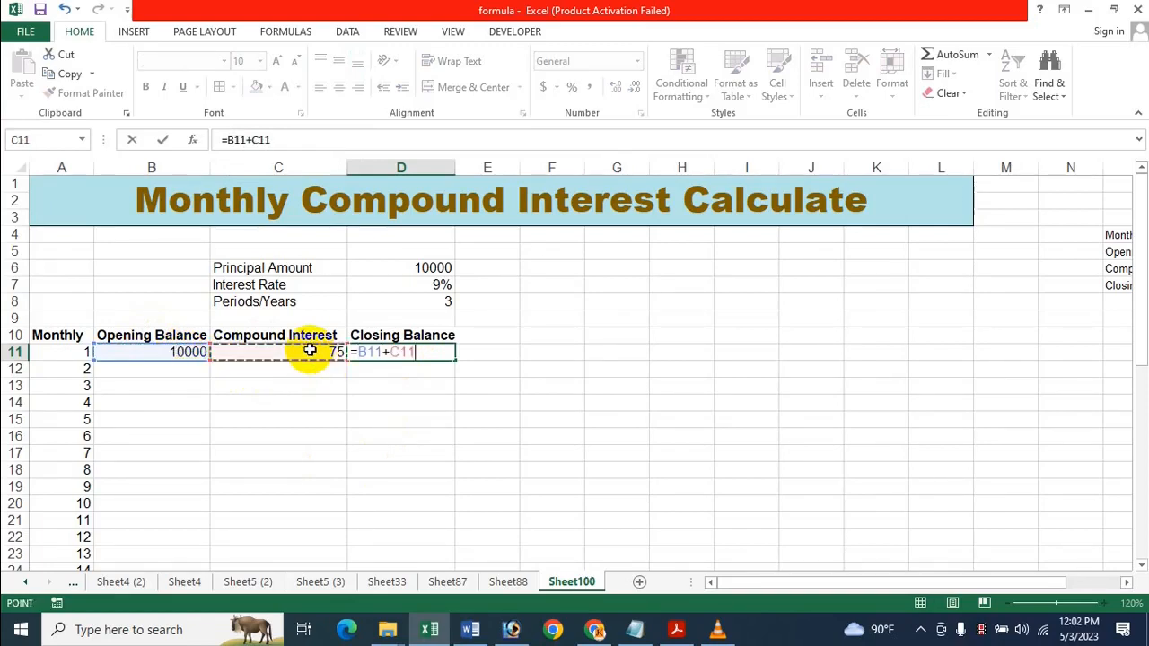
key(Return)
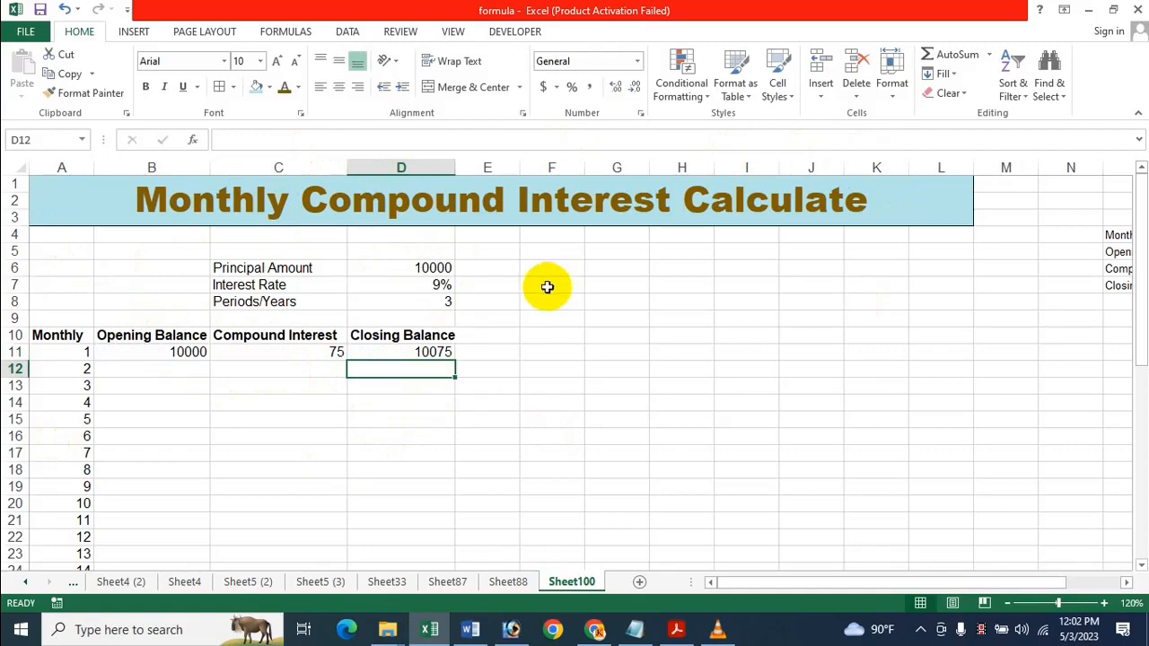
click(437, 351)
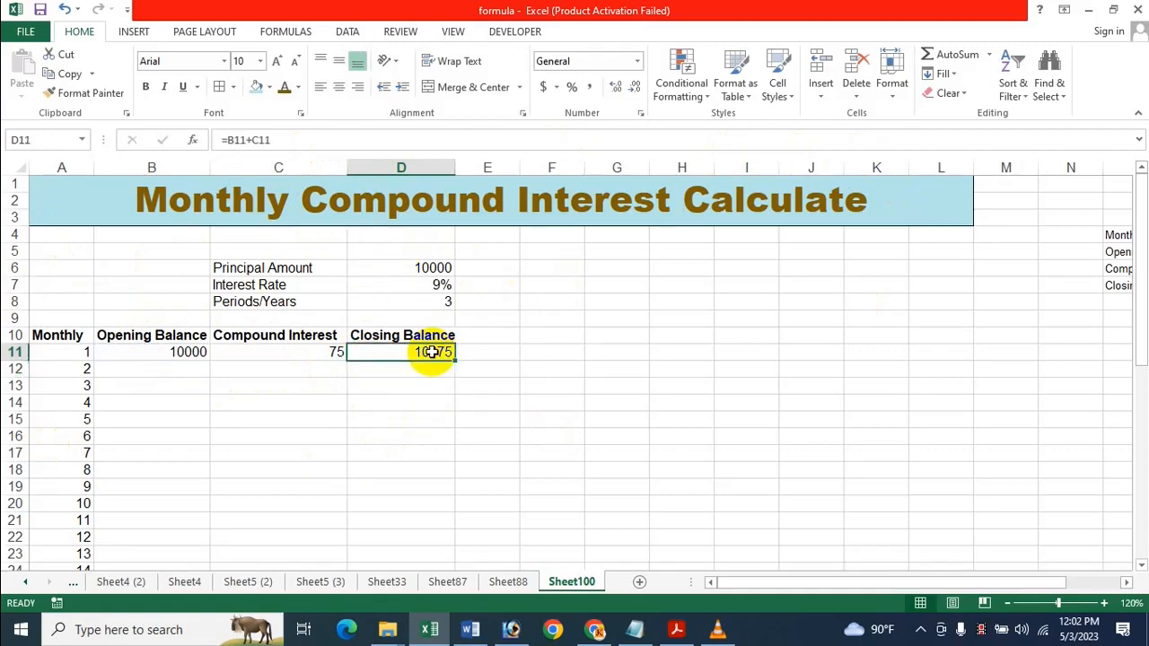
click(236, 139)
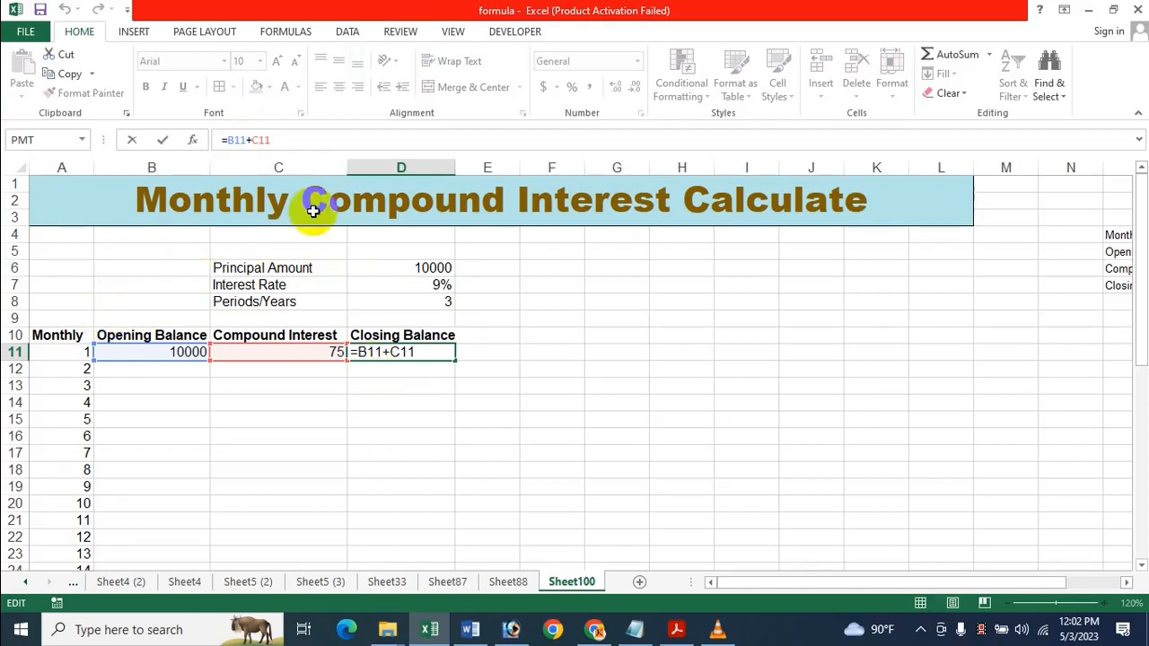
click(293, 137)
key(Return)
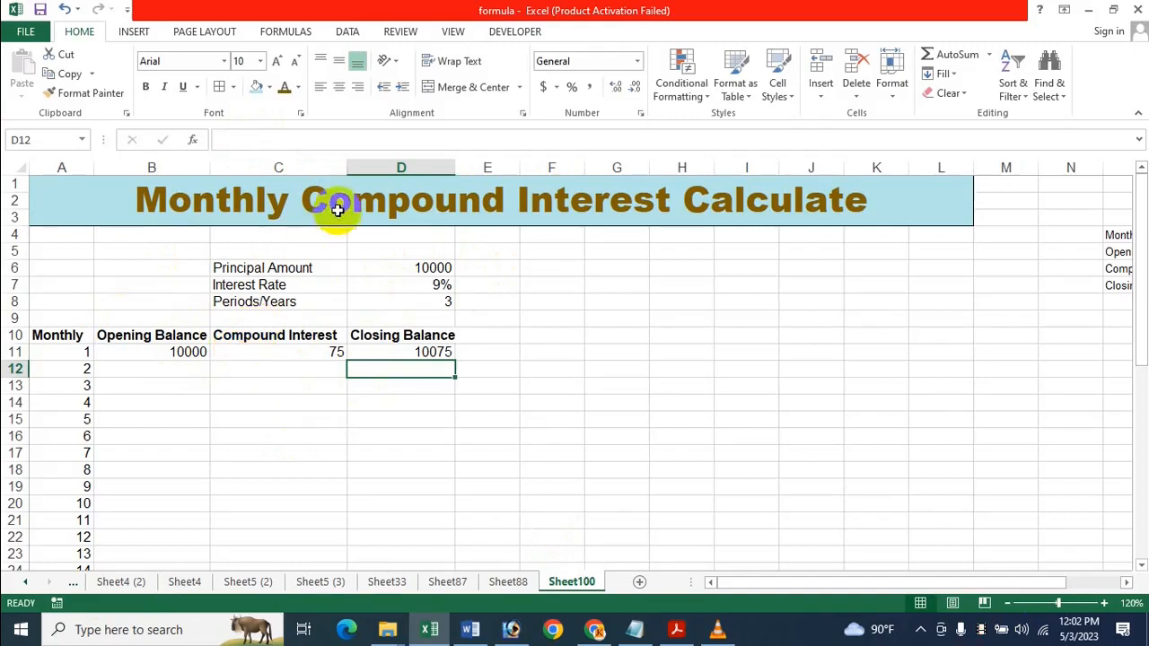
- Widen column D slightly to give the Closing Balance header more room
drag(455, 169, 467, 171)
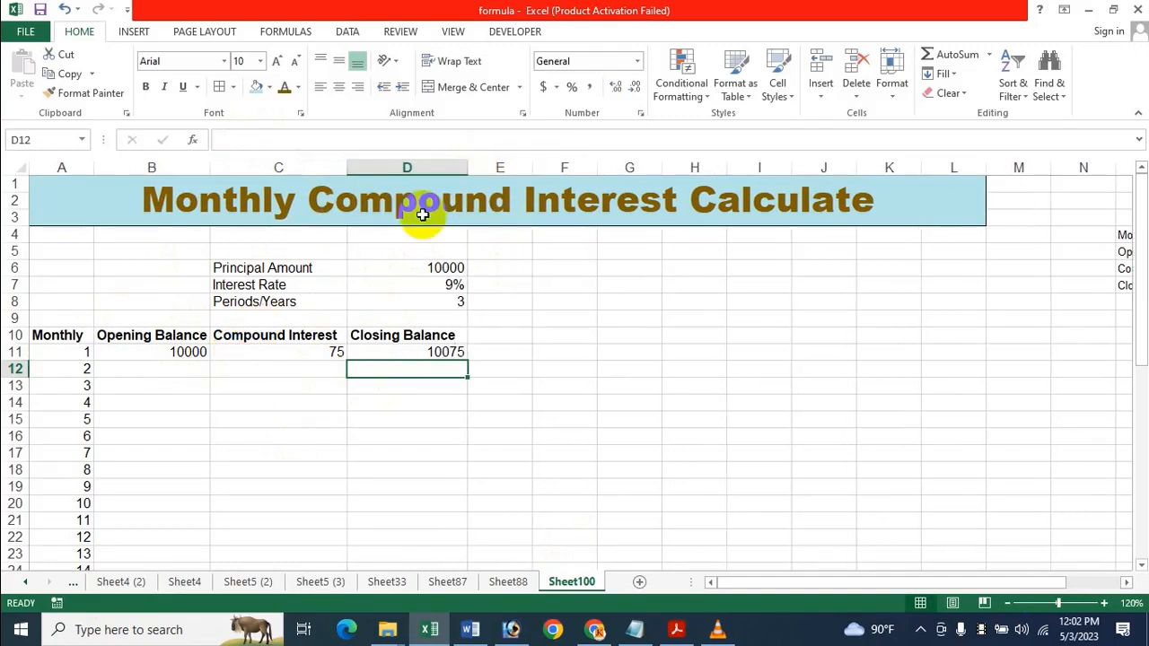
click(426, 417)
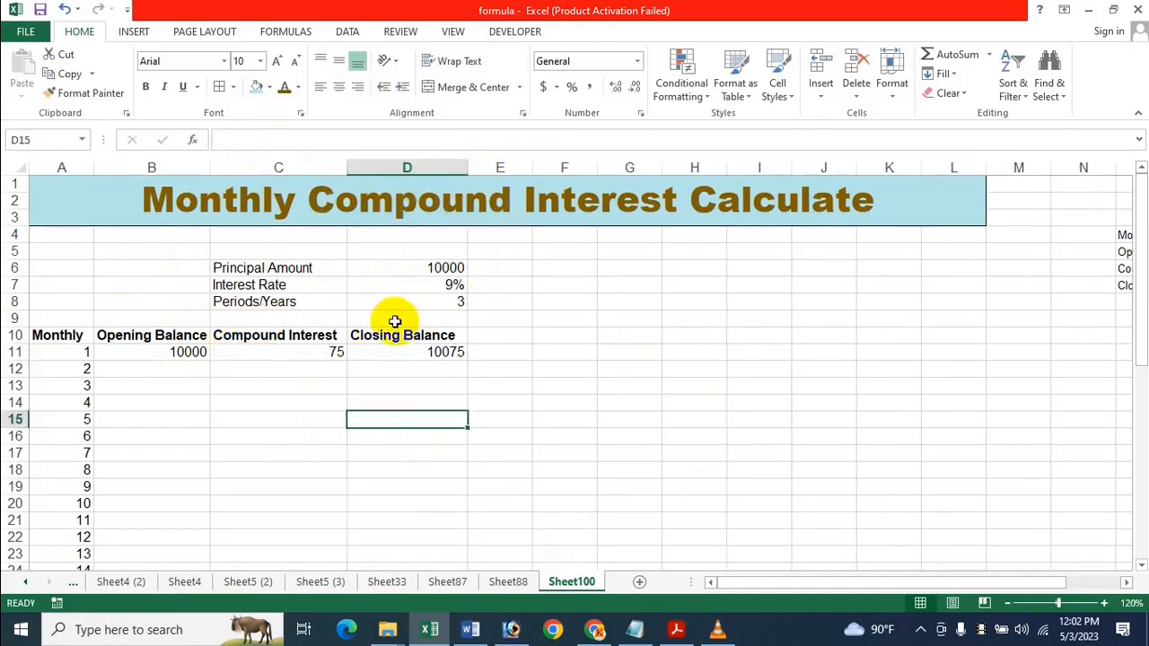
- Link the second month's Opening Balance in B12 to the first month's closing balance with =D11
click(196, 370)
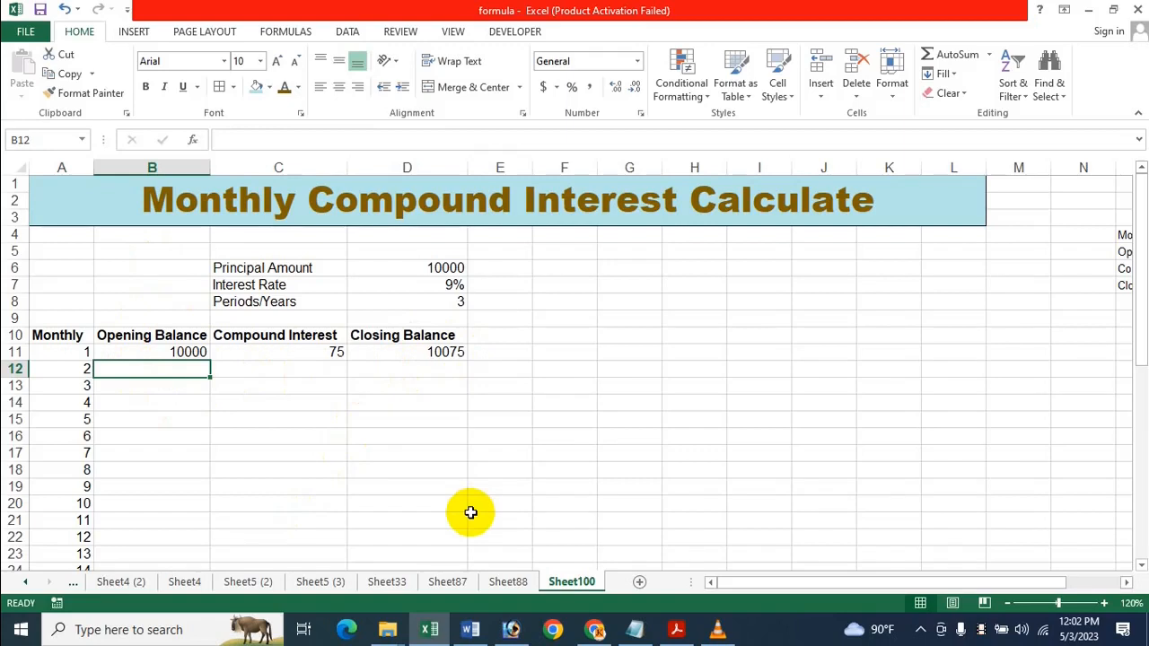
text(=)
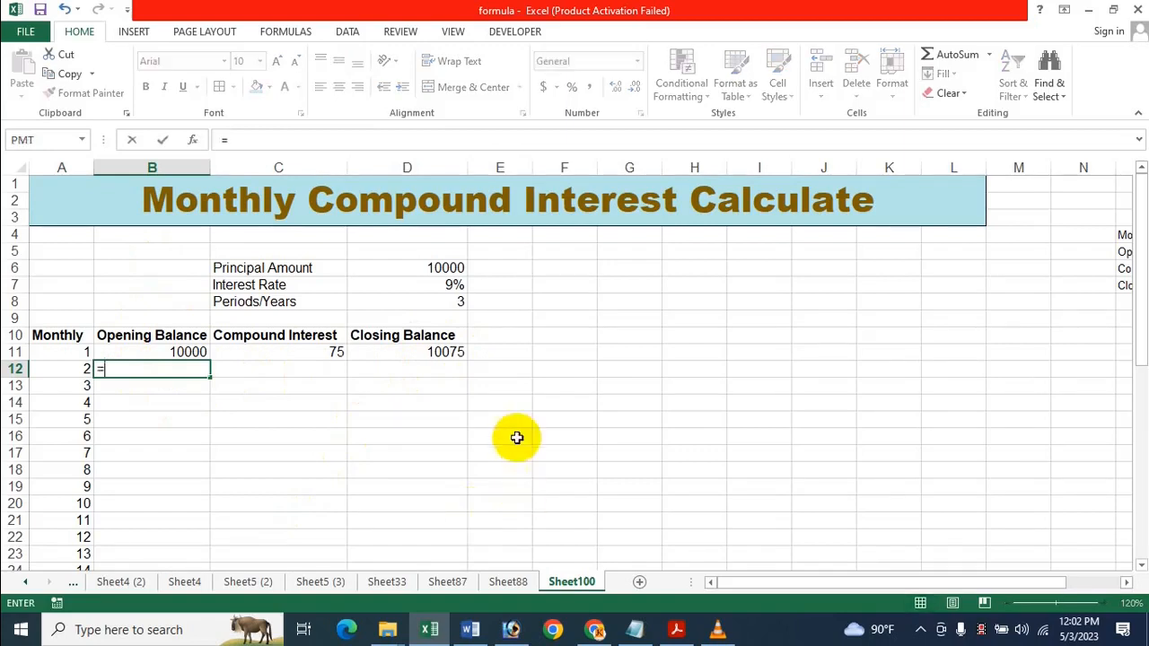
click(446, 352)
key(Return)
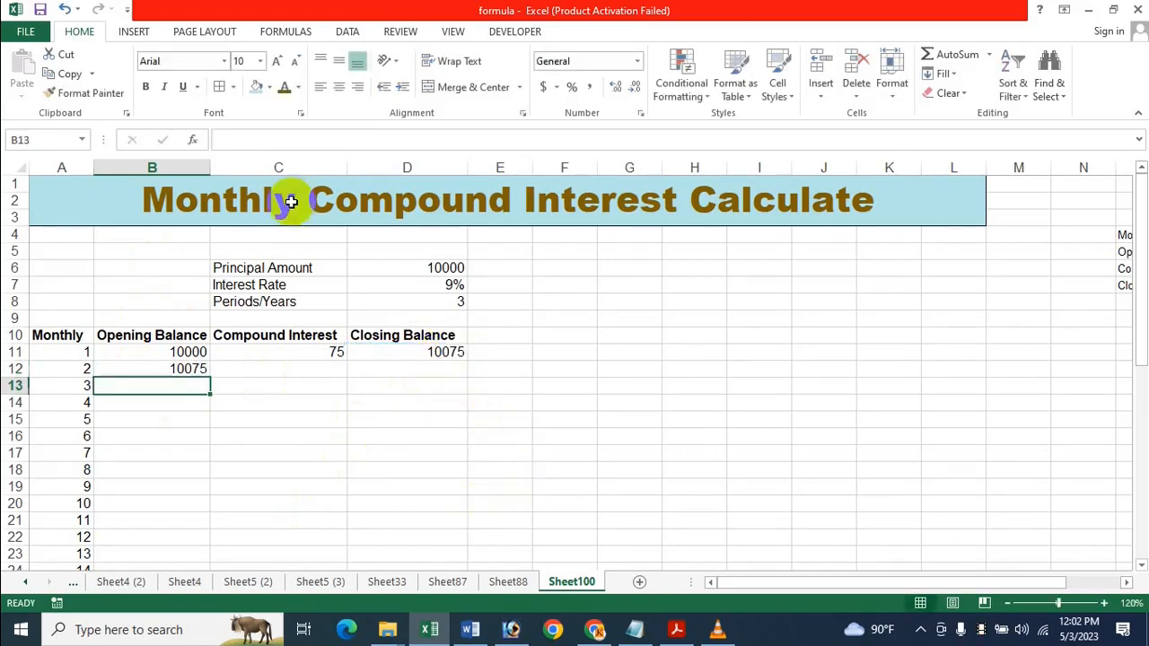
click(181, 368)
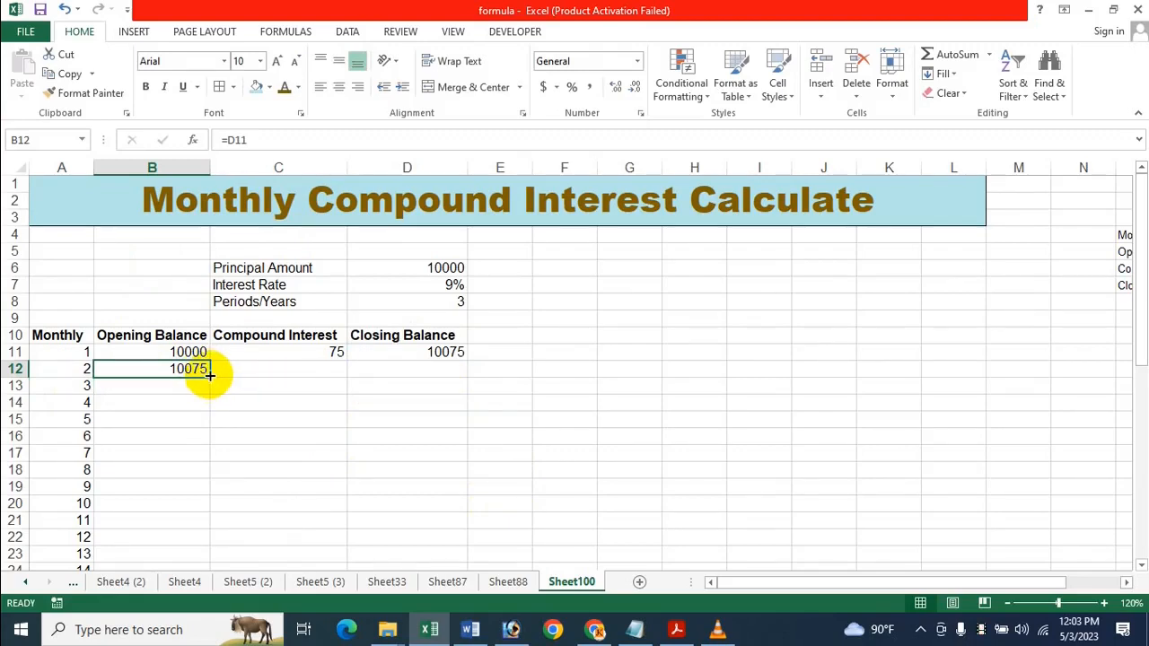
- Copy the Opening Balance formula from B12 down through month 36 in B46
drag(209, 375, 128, 505)
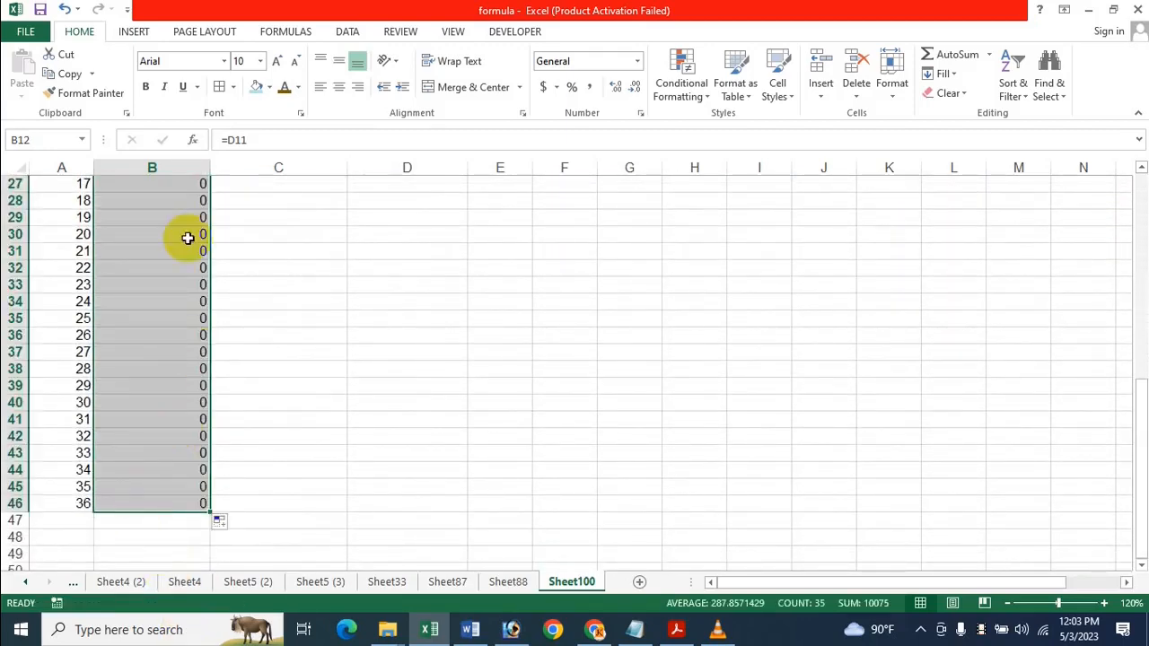
click(355, 384)
scroll(374, 409, up, 9)
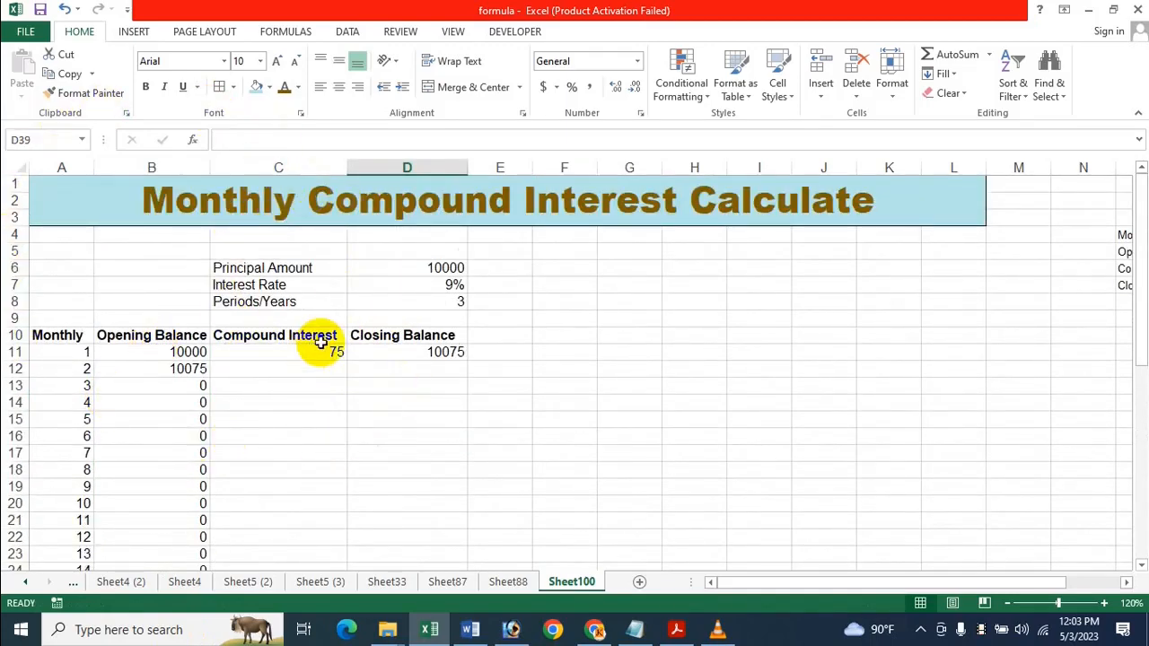
- Copy the Compound Interest formula from C11 down through month 36 in C46
click(292, 351)
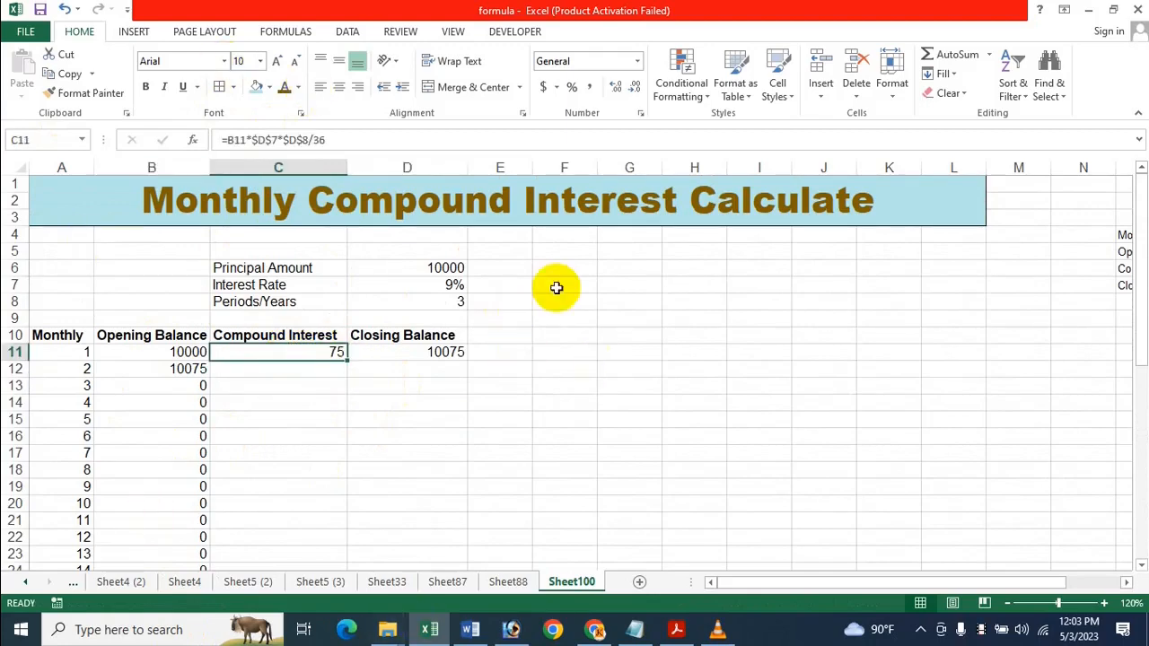
drag(341, 356, 281, 512)
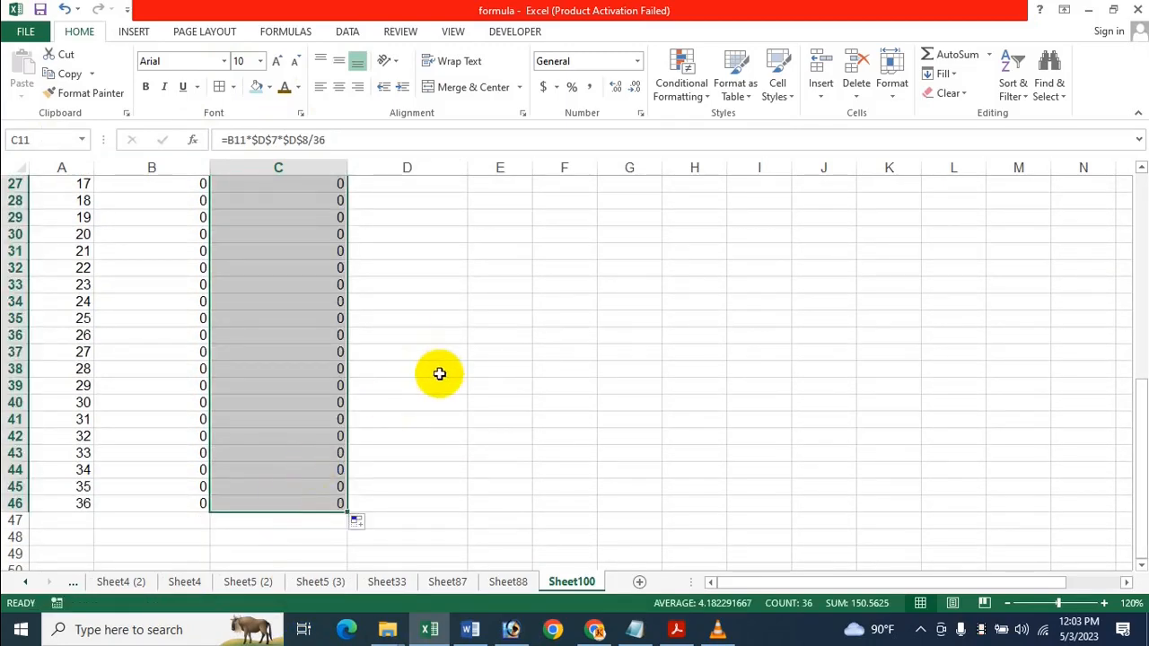
click(441, 372)
scroll(431, 446, up, 3)
scroll(431, 446, up, 6)
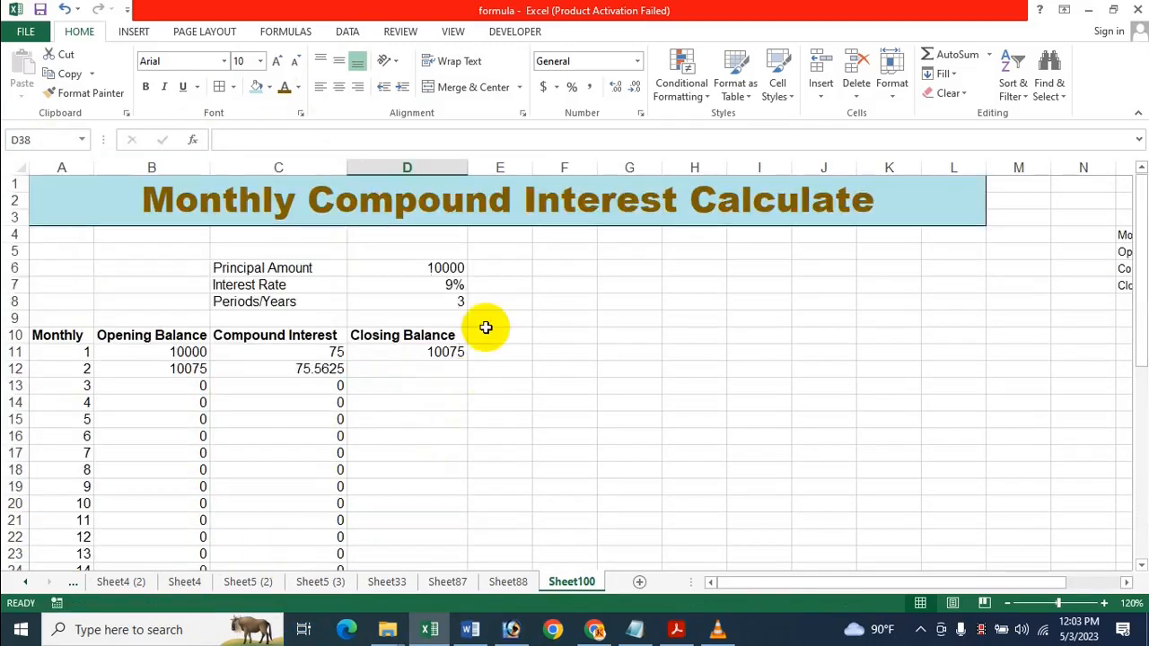
- Copy the Closing Balance formula from D11 down through month 36 in D46
click(400, 349)
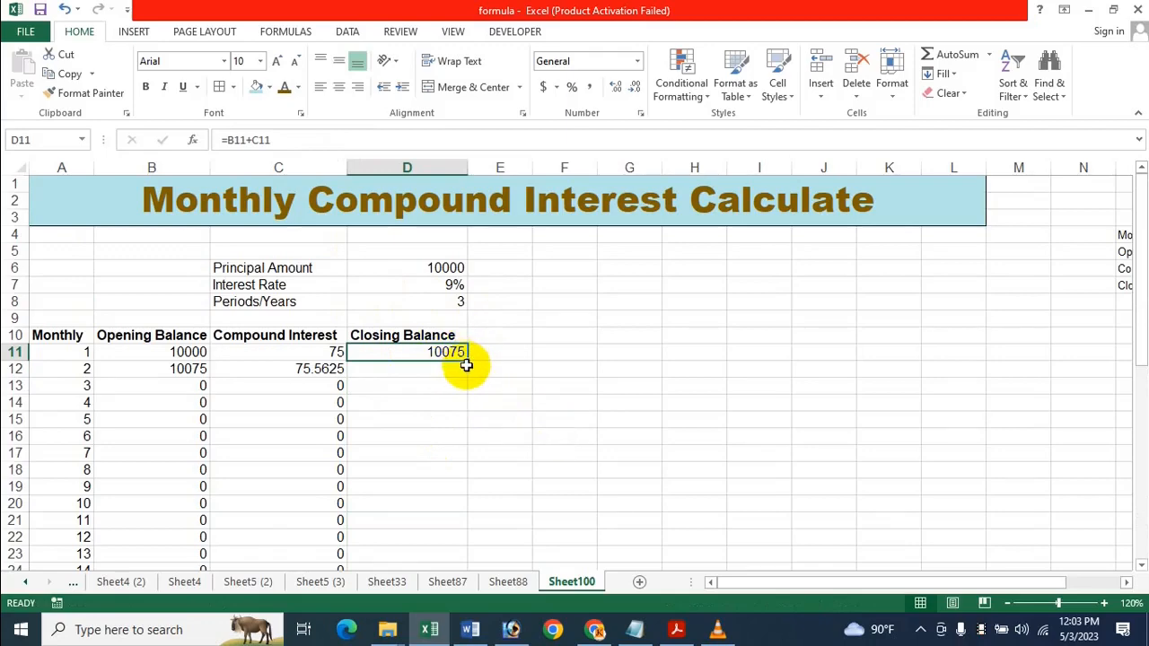
drag(442, 495, 444, 521)
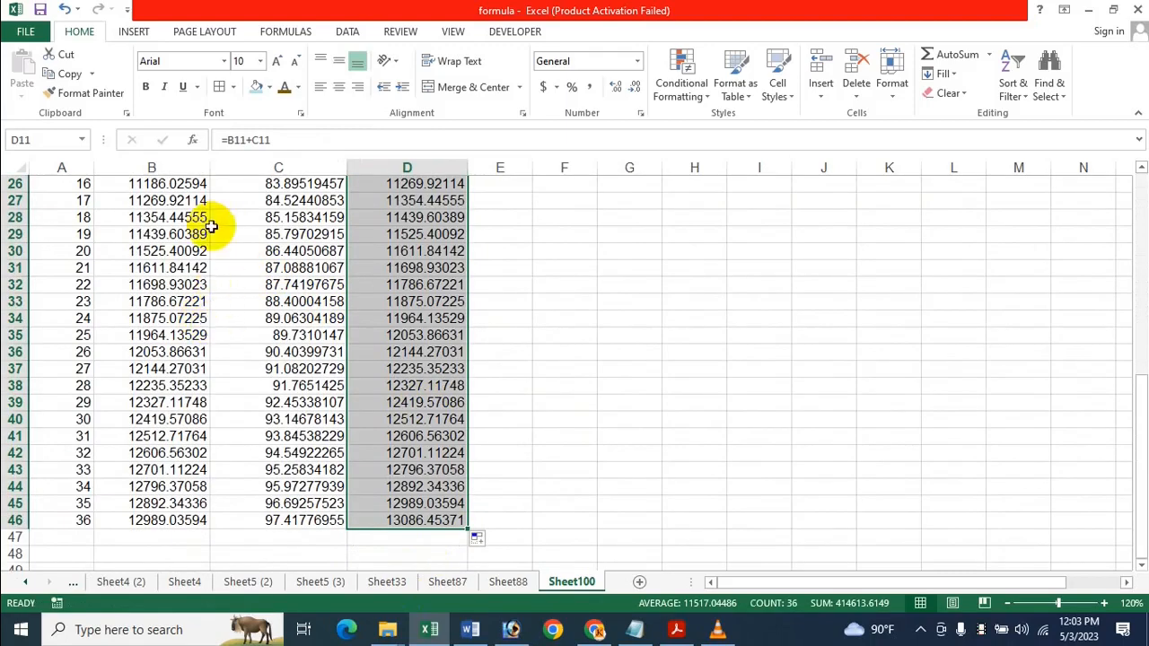
click(414, 489)
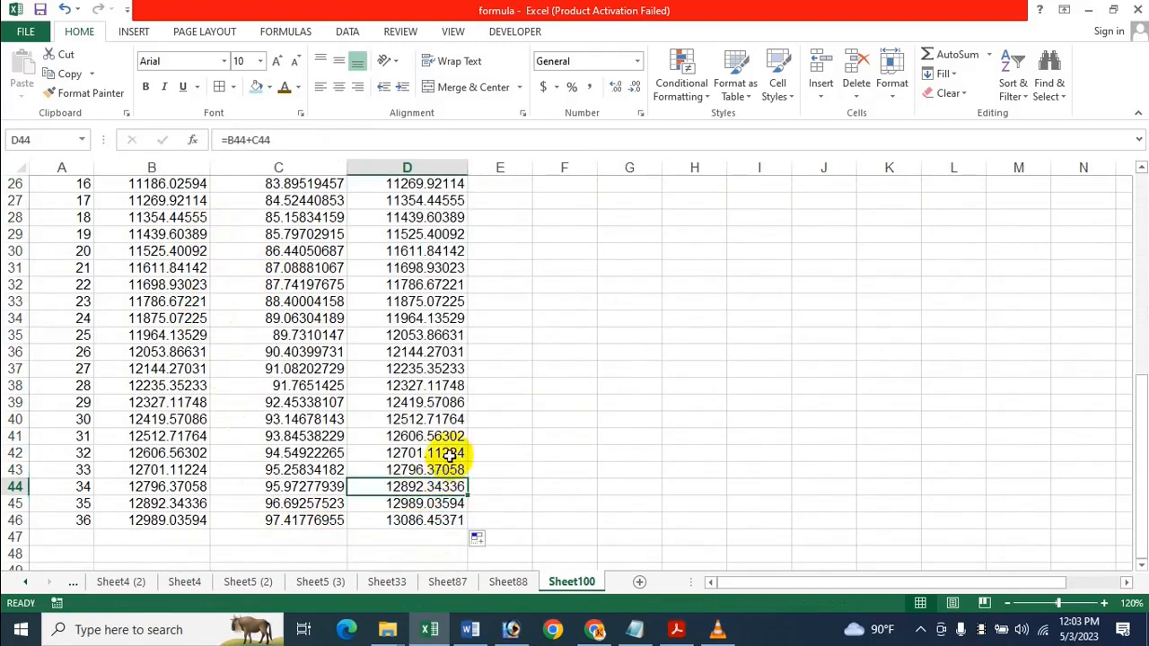
scroll(449, 458, up, 8)
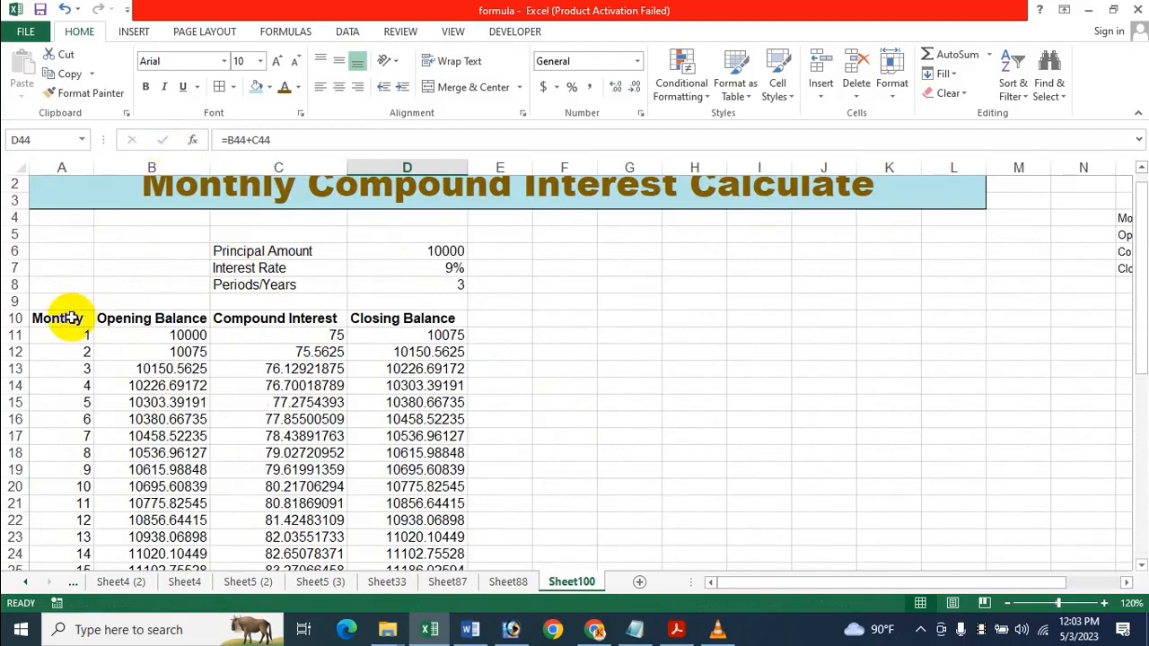
drag(72, 315, 346, 410)
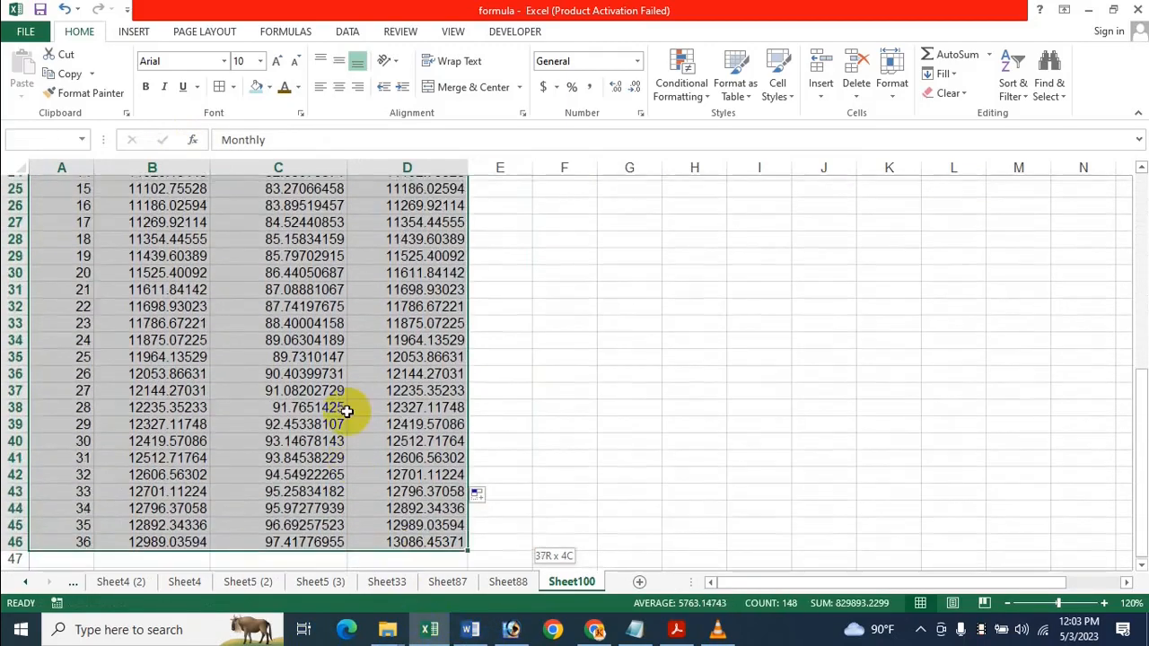
click(344, 411)
scroll(341, 410, up, 6)
click(214, 303)
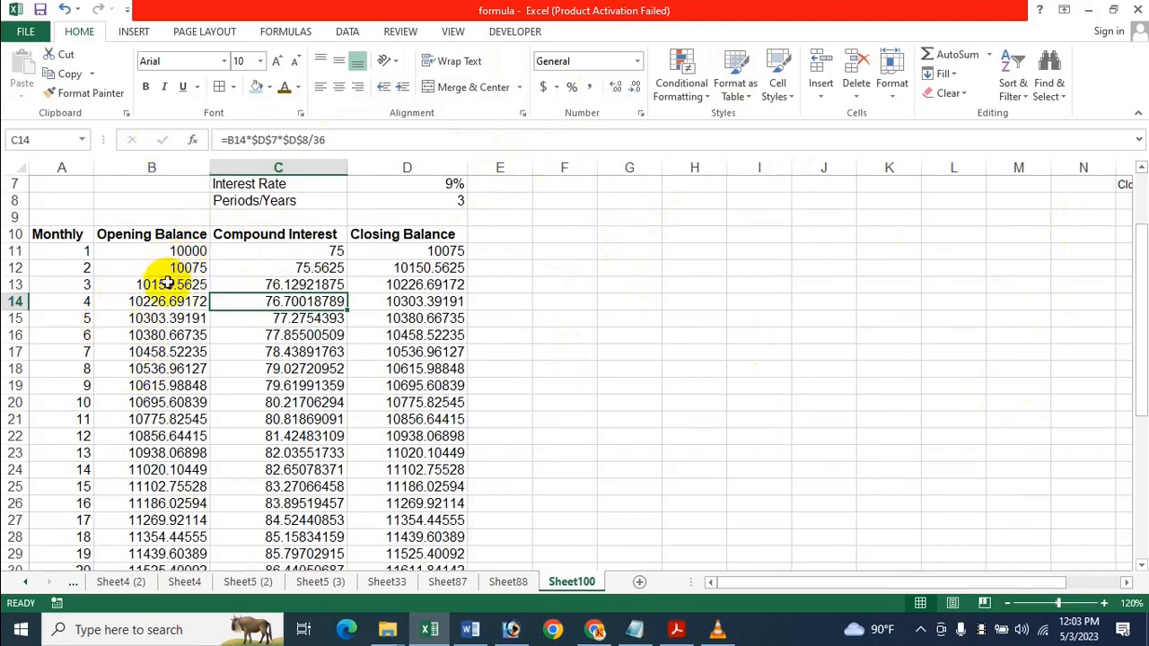
- Select the Opening Balance, Compound Interest and Closing Balance values for all 36 months, starting at B11
drag(179, 252, 449, 554)
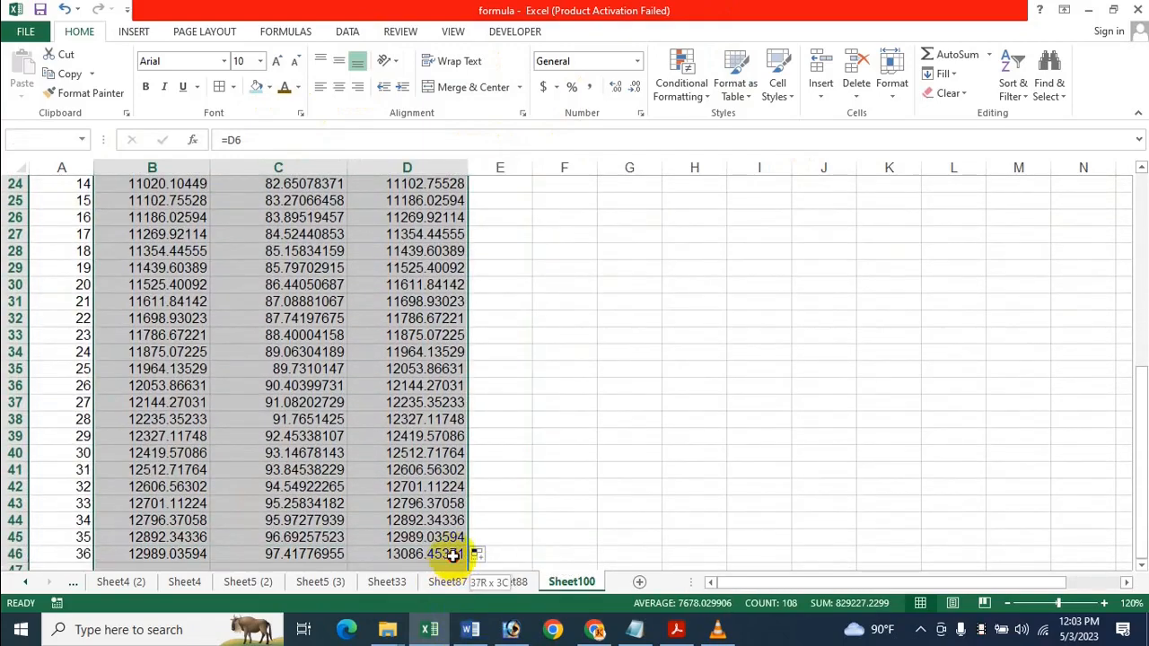
scroll(575, 271, up, 4)
scroll(601, 188, up, 4)
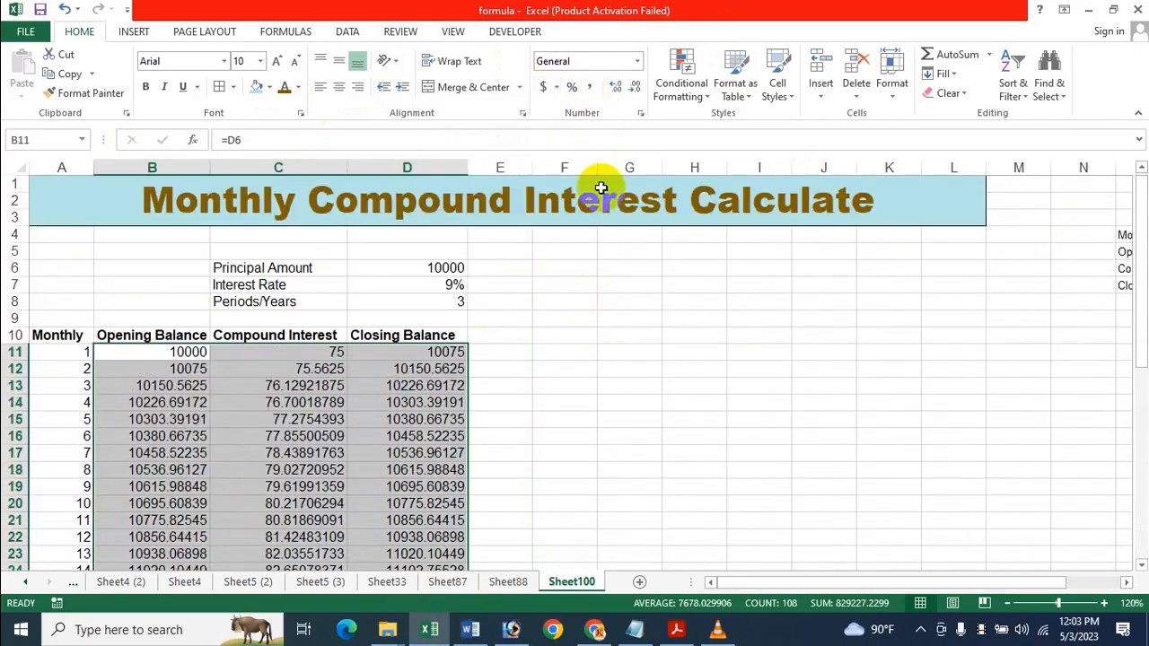
- Try the comma style with three decimal places on the selected balance and interest values, and undo both format changes
click(592, 86)
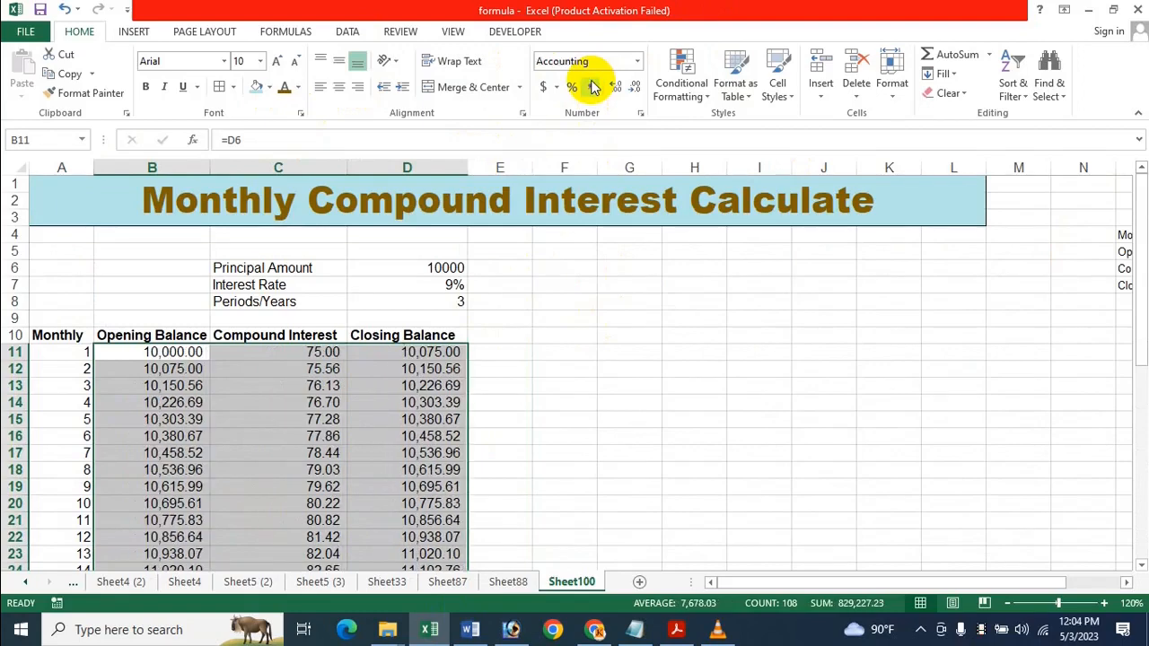
scroll(503, 458, down, 2)
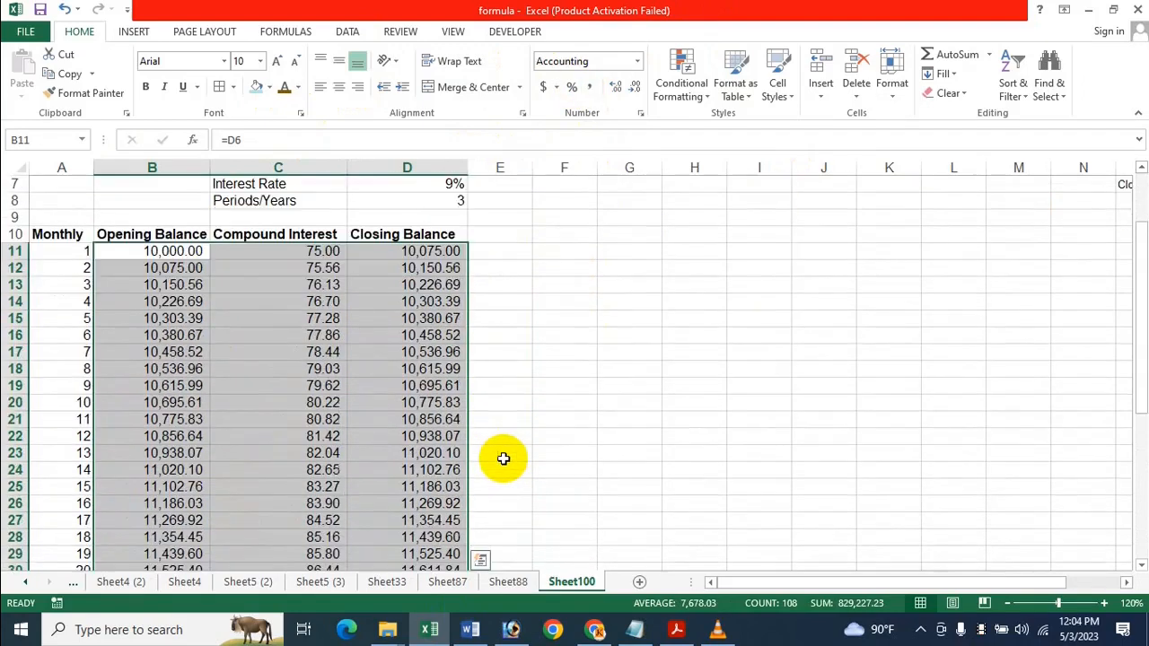
scroll(503, 459, up, 1)
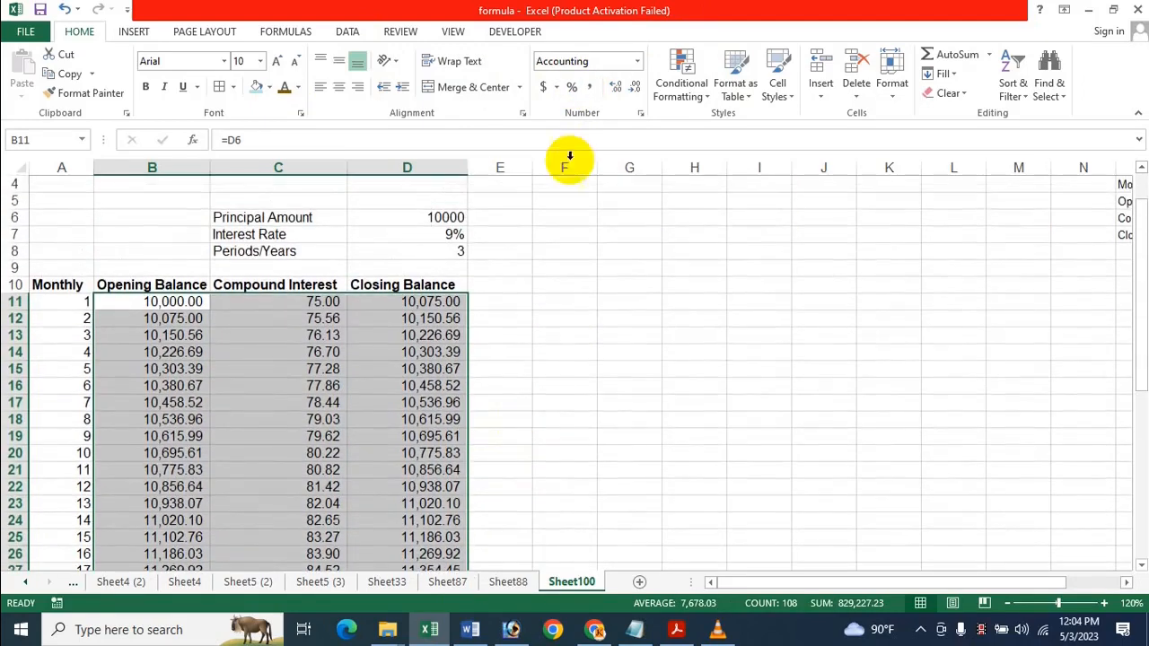
click(616, 90)
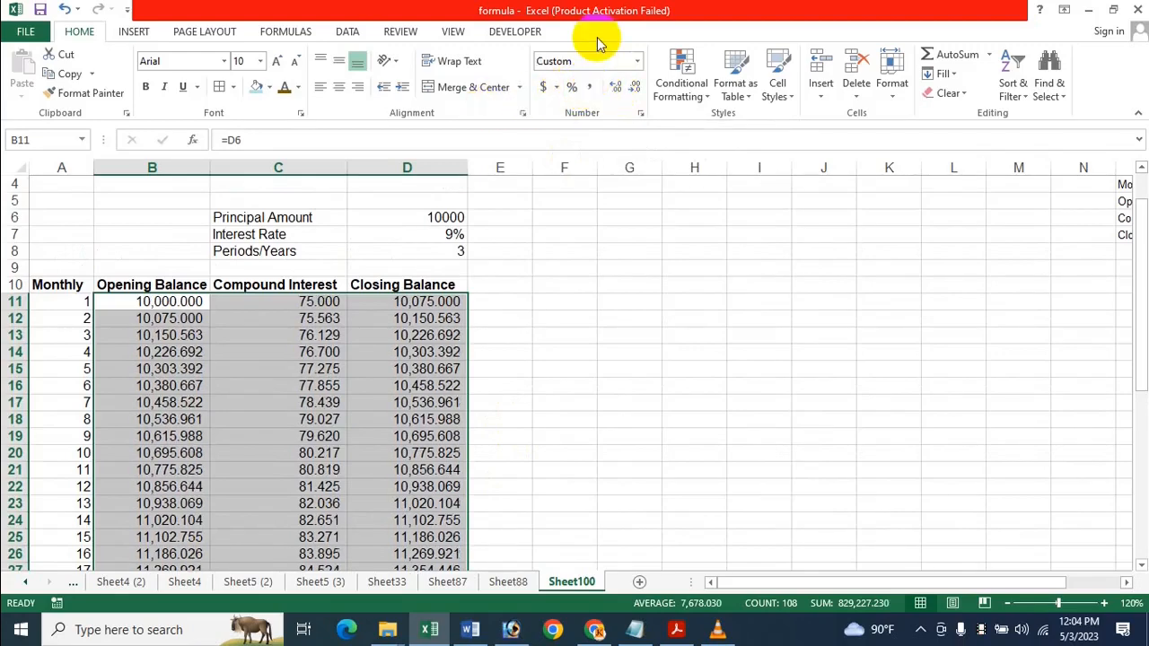
key(ctrl+z)
key(ctrl+z)
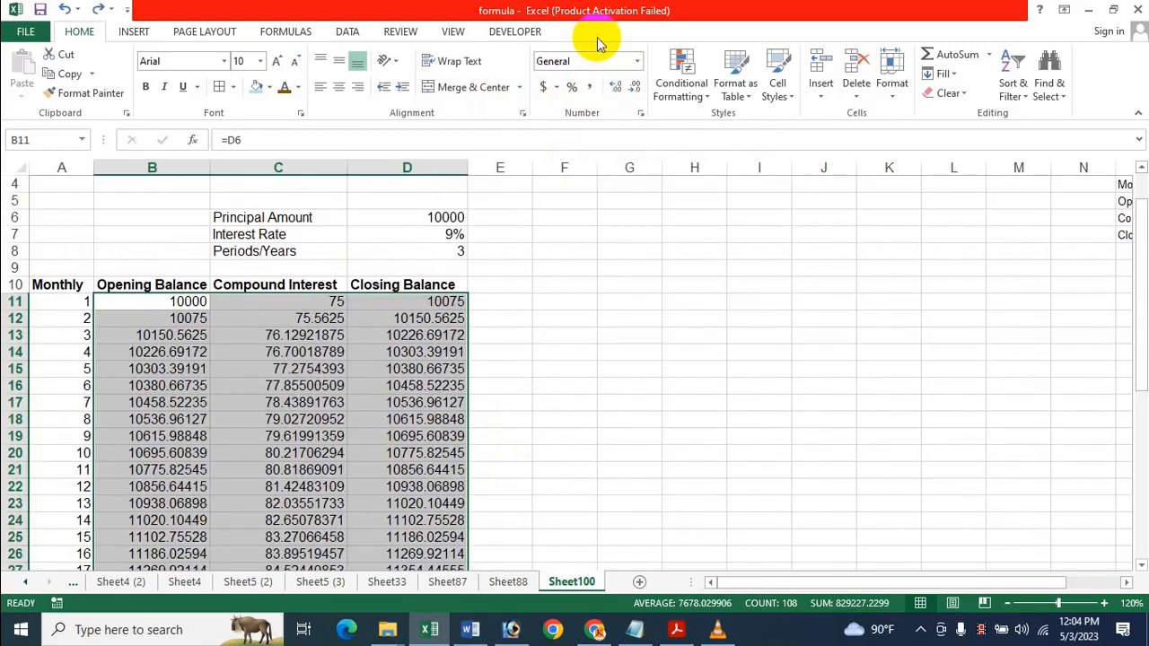
- Format the selected balance and interest values as plain numbers with two decimal places, without thousands separators, and clear the selection
click(617, 90)
click(617, 91)
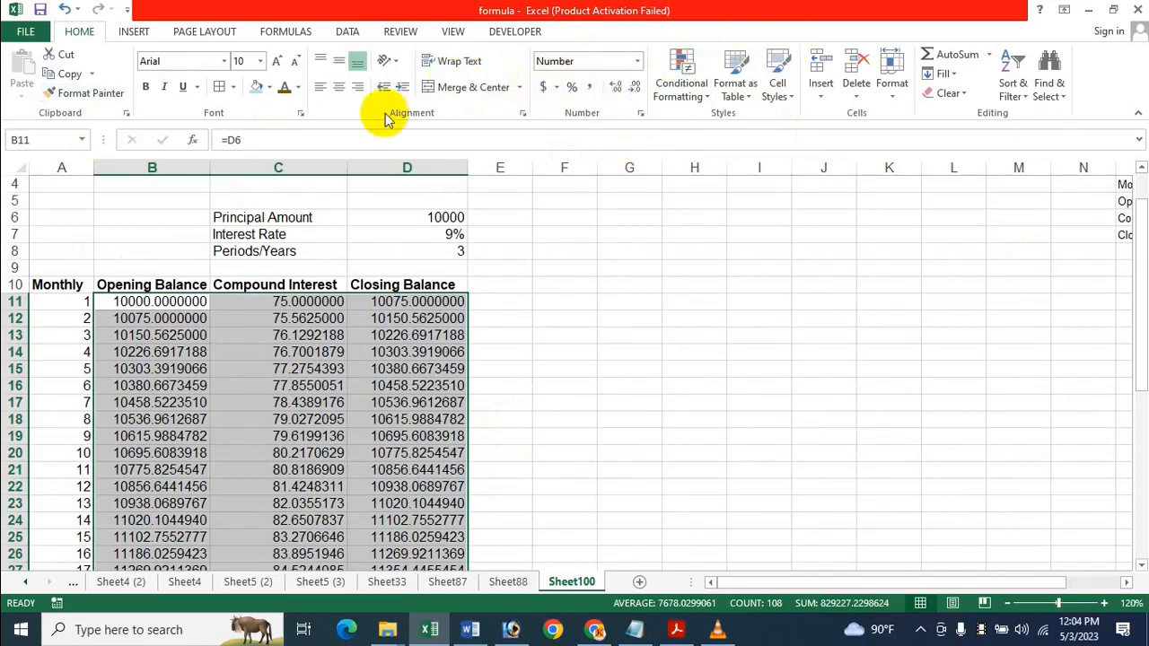
click(616, 86)
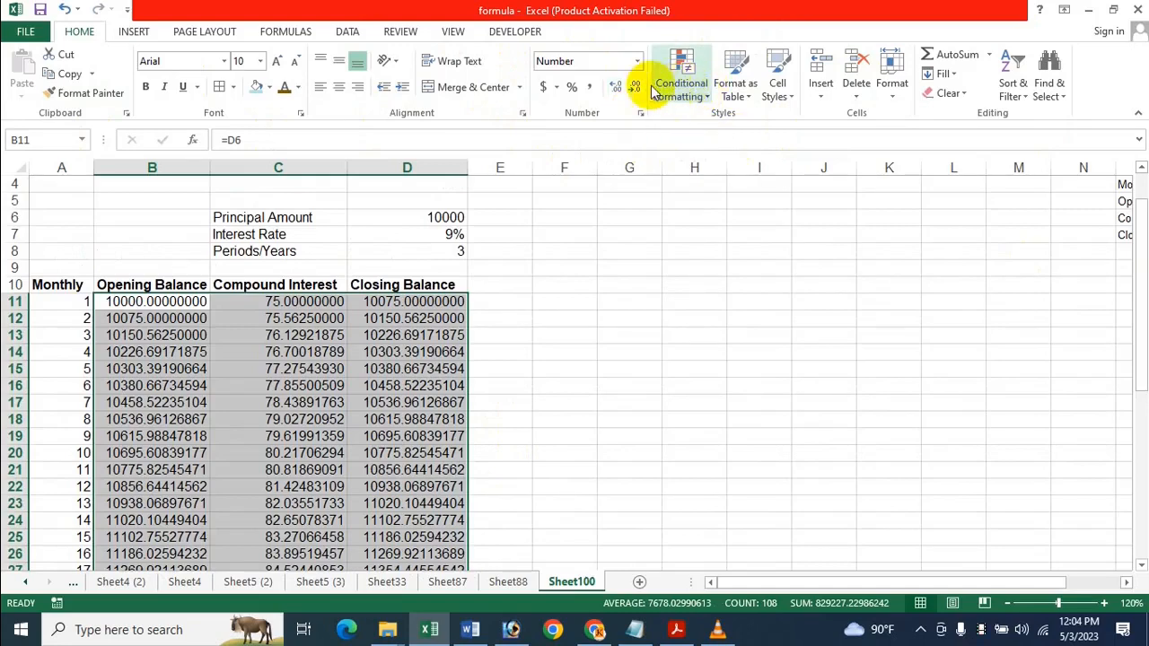
click(636, 87)
click(635, 87)
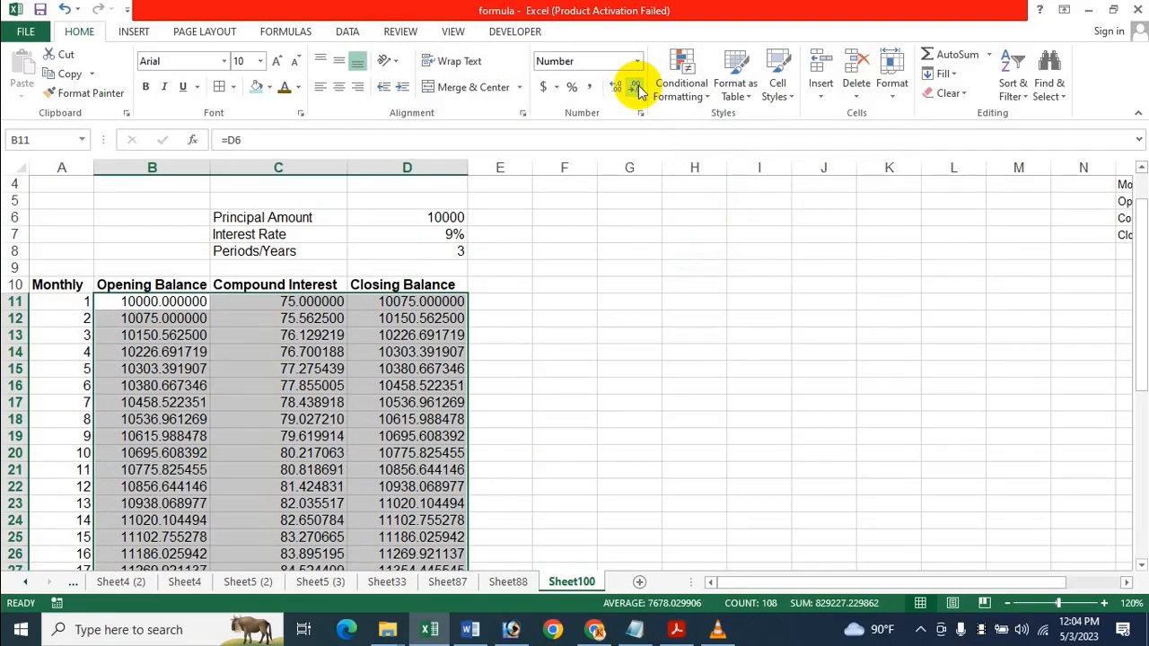
click(636, 87)
click(635, 87)
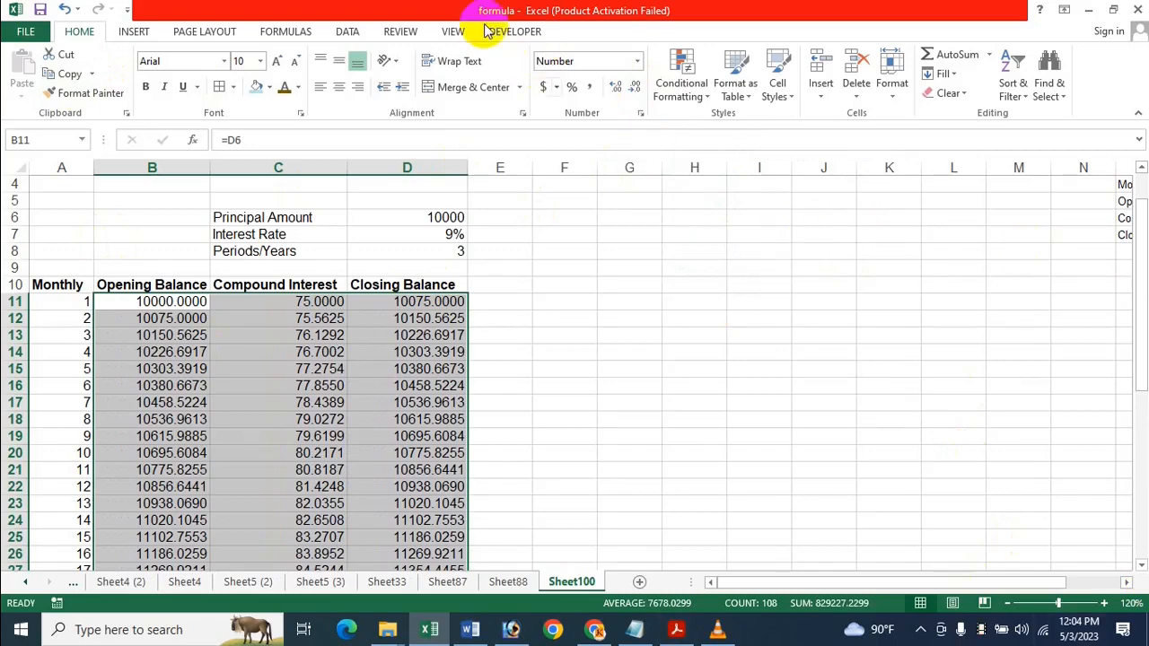
click(635, 90)
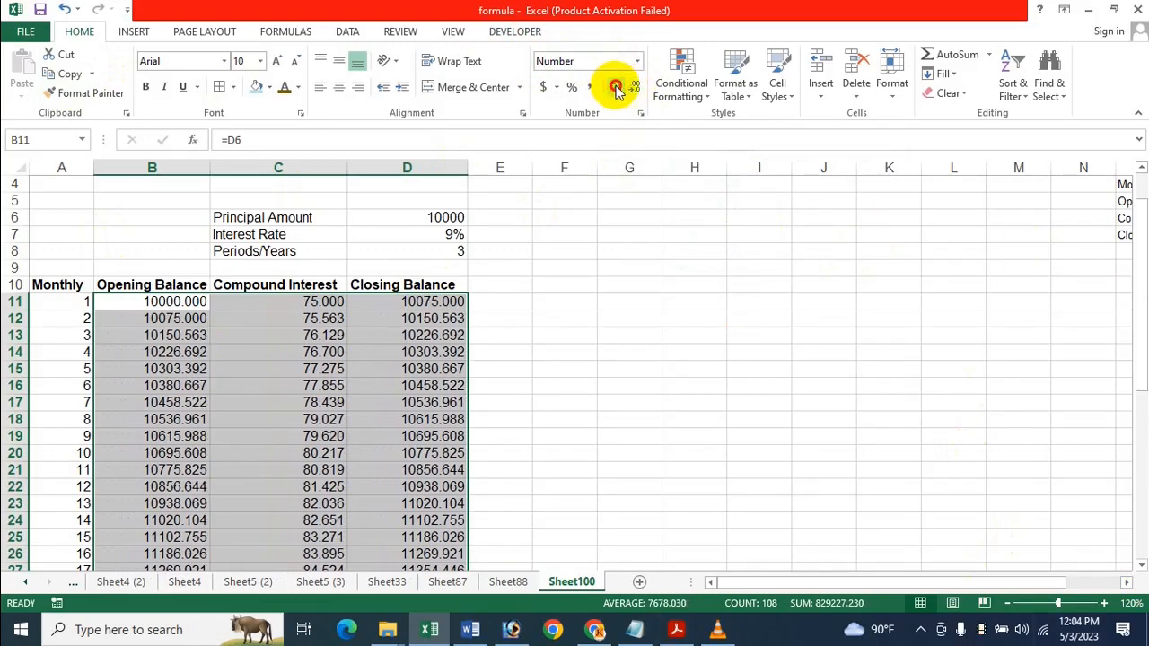
click(616, 88)
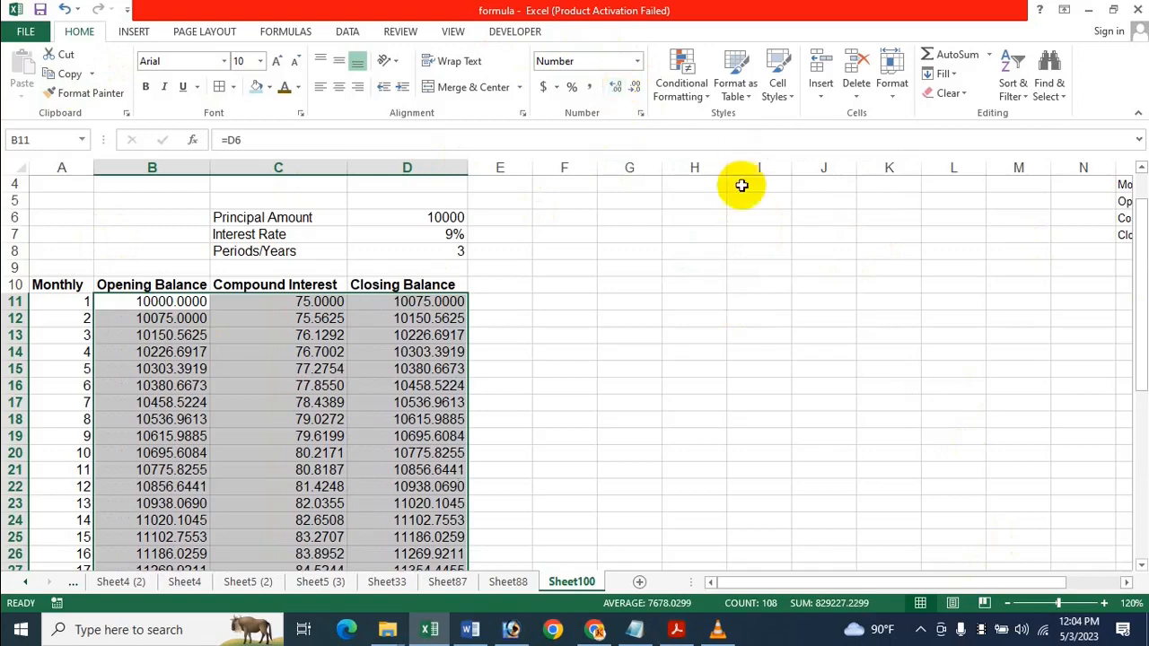
click(633, 90)
click(631, 88)
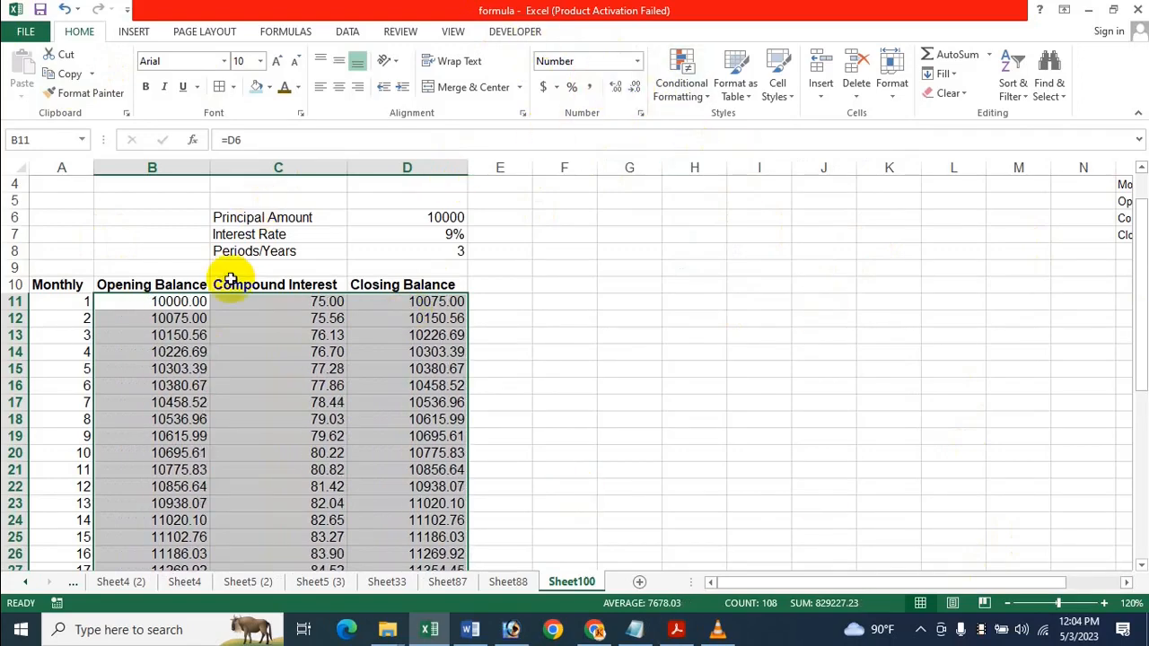
click(697, 321)
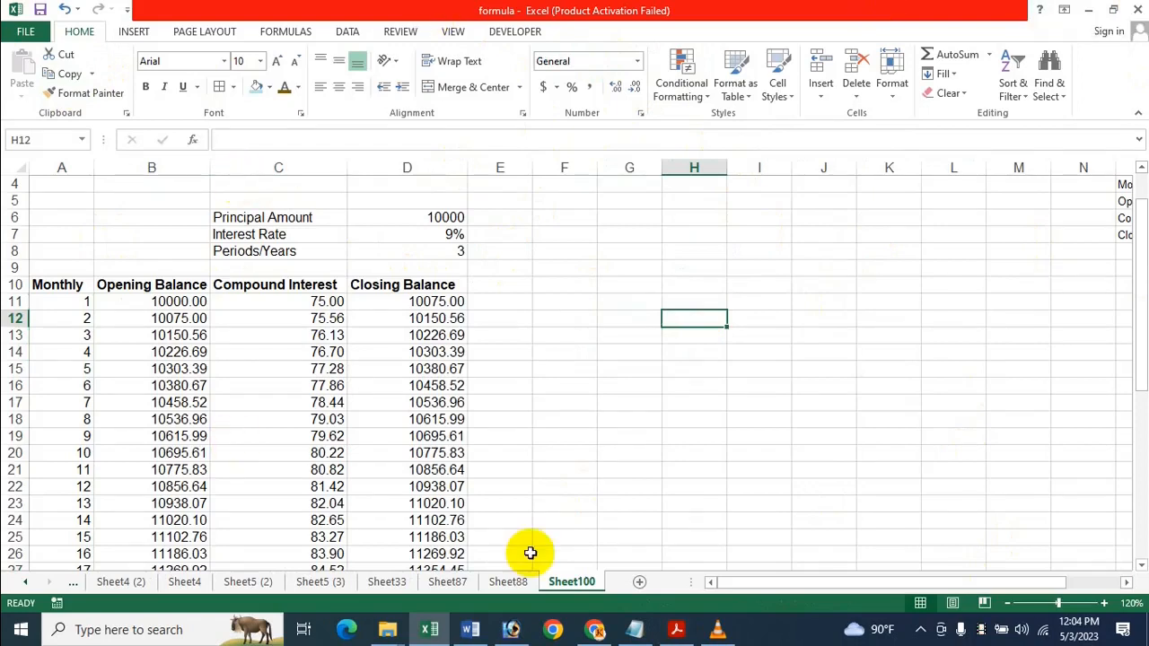
click(487, 370)
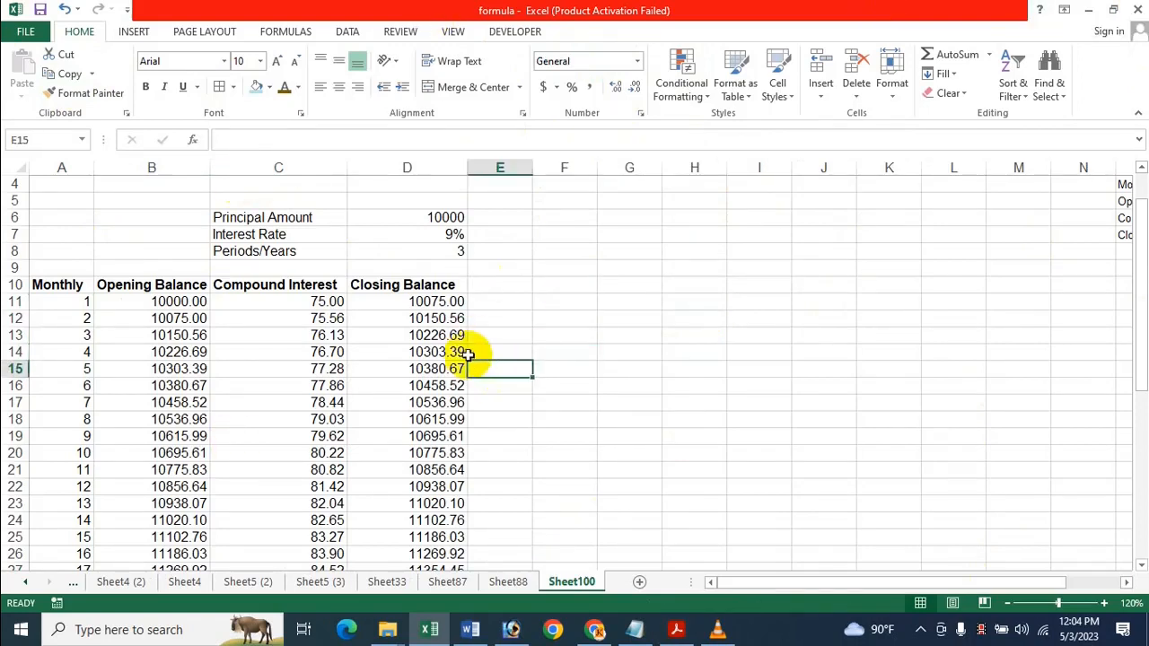
click(248, 339)
click(585, 316)
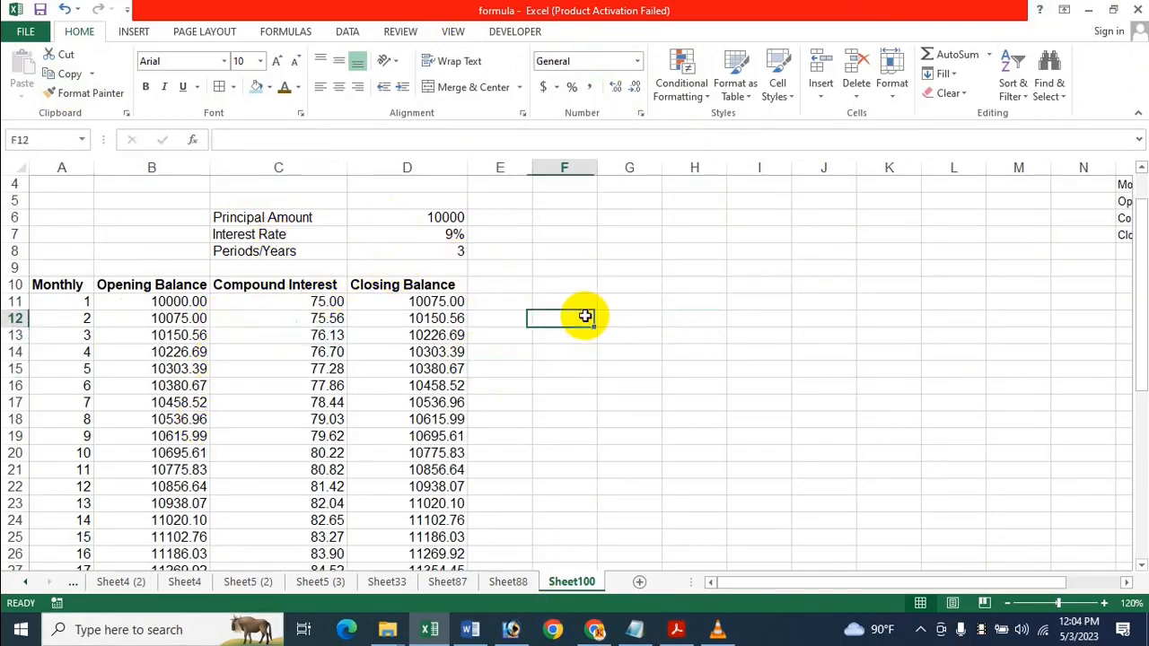
- Enter the label Total Interest in A47 below the last month and widen column A to fit it
scroll(308, 320, down, 9)
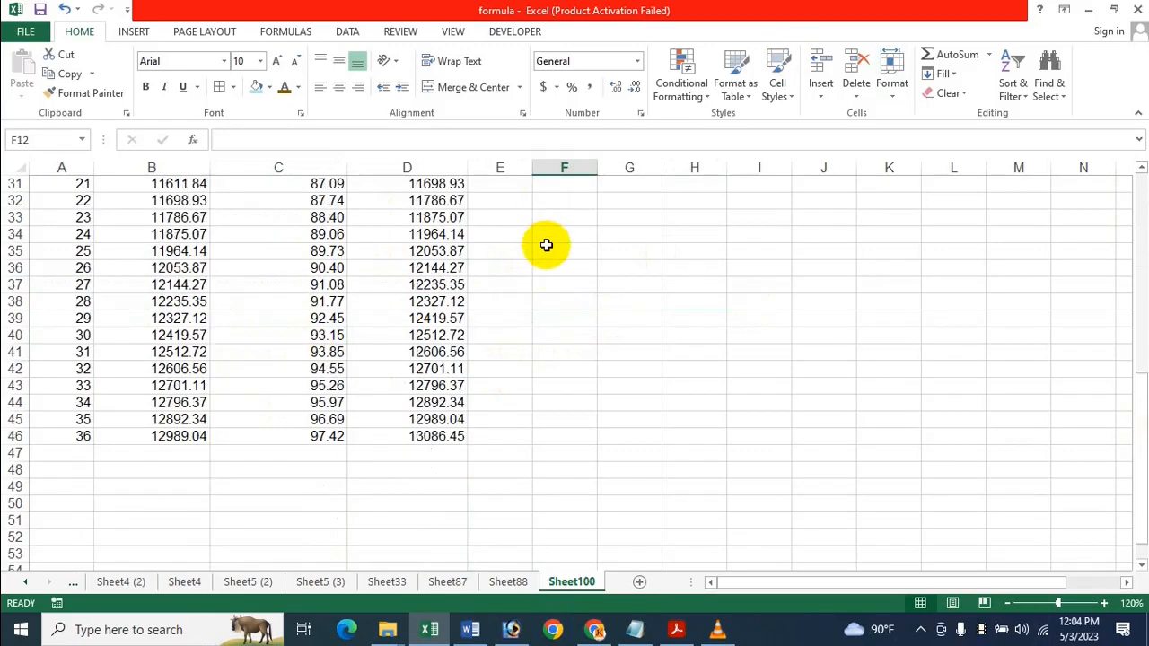
scroll(371, 413, up, 5)
scroll(378, 407, down, 7)
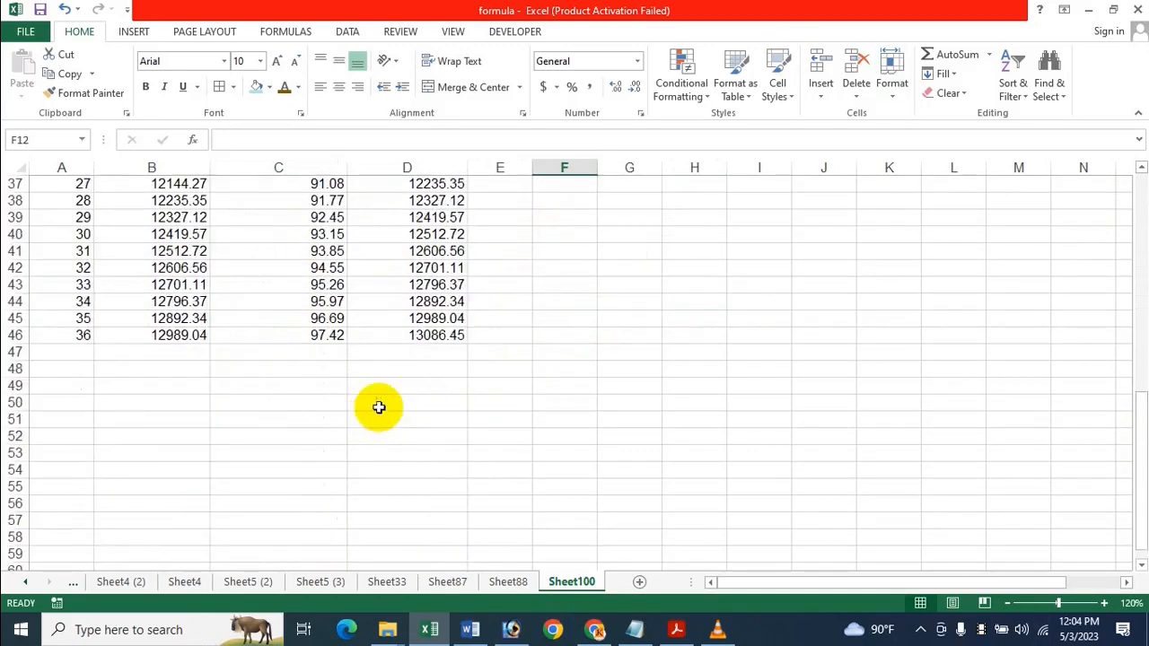
click(65, 367)
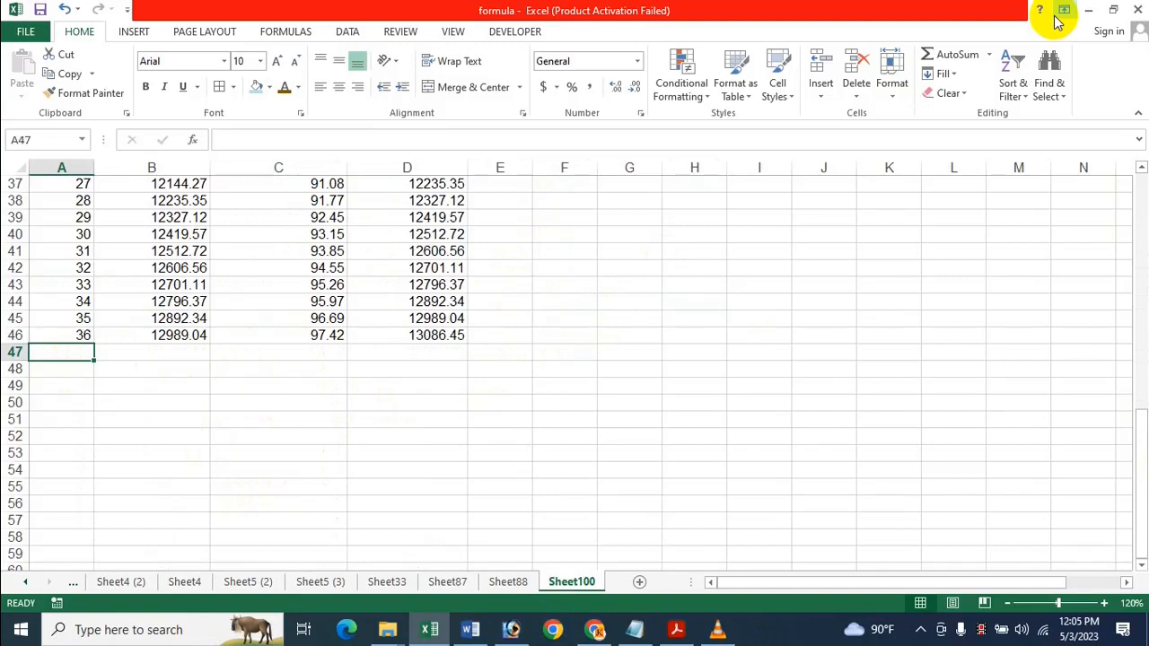
text(Total Interest)
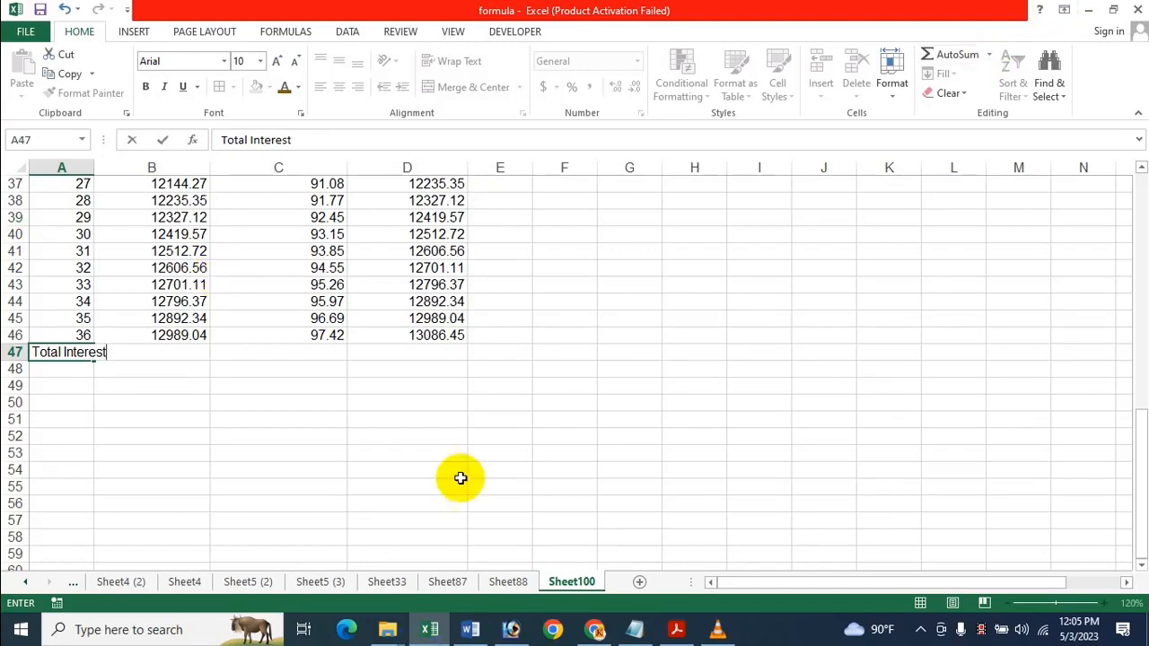
click(158, 420)
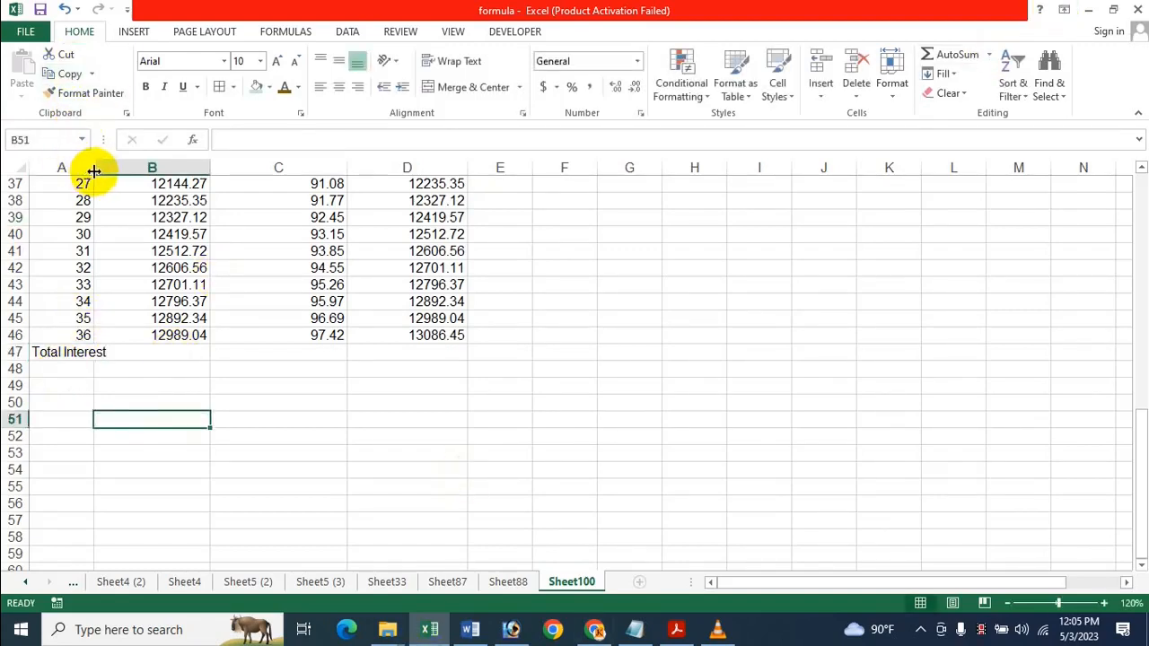
drag(94, 170, 115, 170)
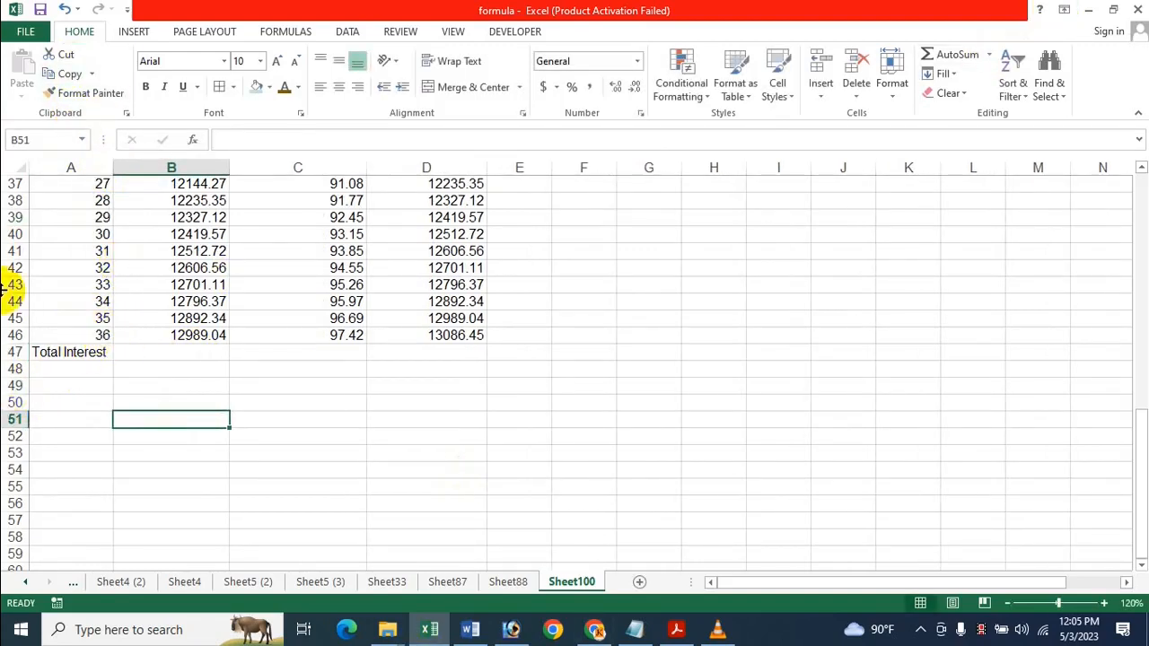
scroll(303, 385, up, 11)
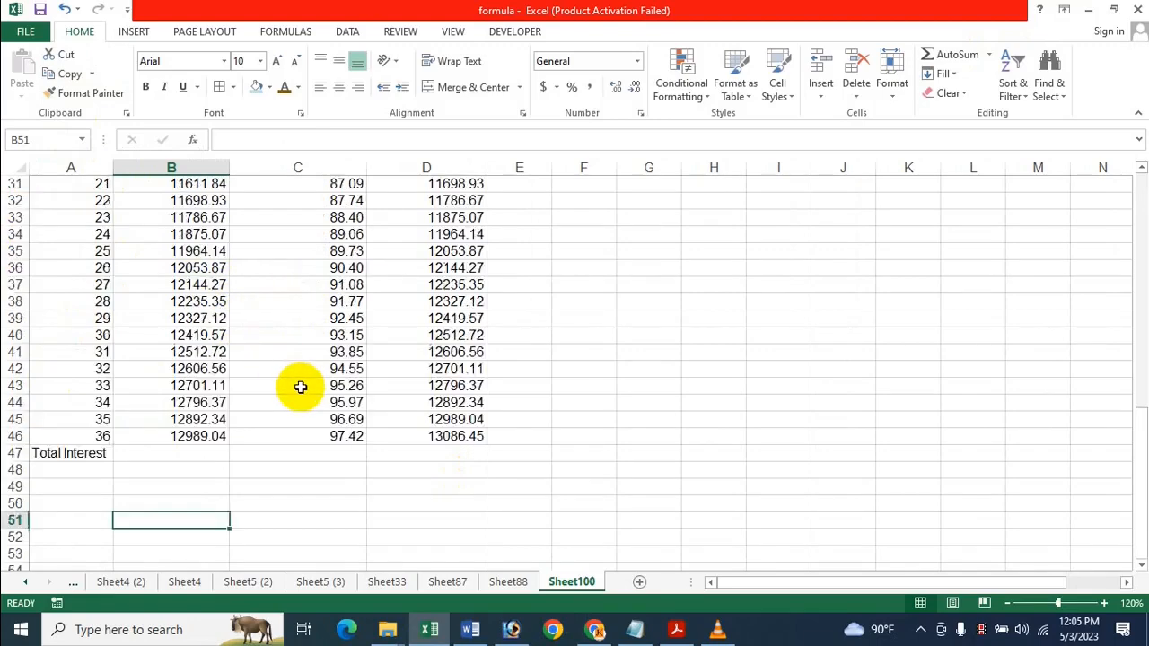
- Move the Total Interest label from A47 to B47 and make it bold
scroll(394, 411, down, 10)
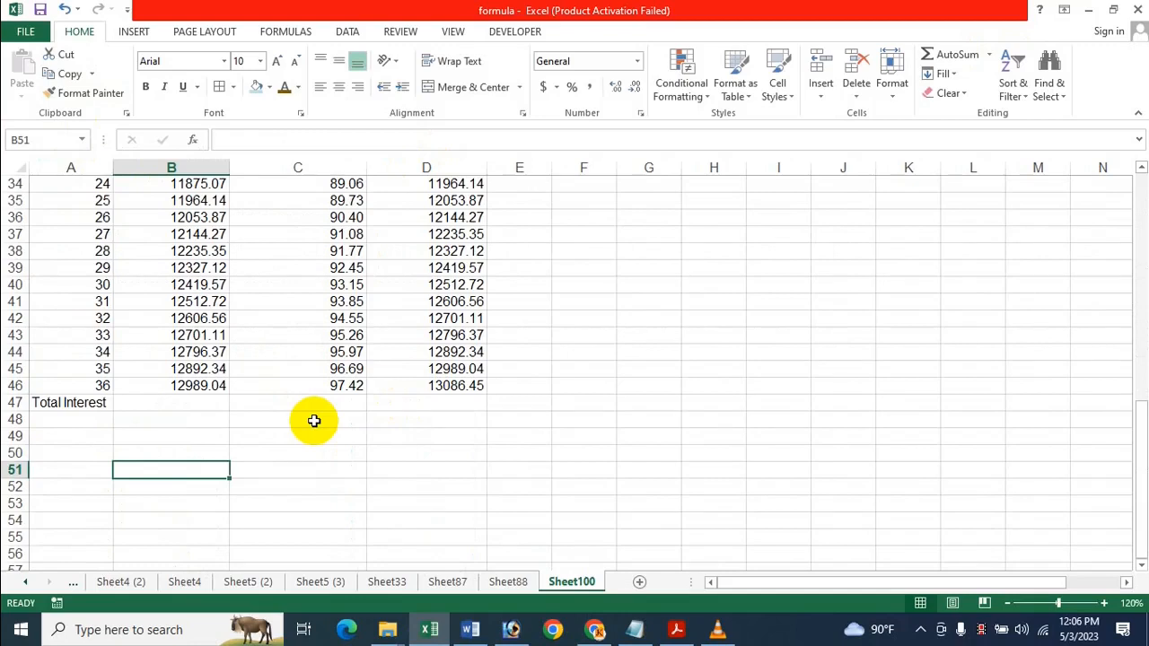
click(103, 402)
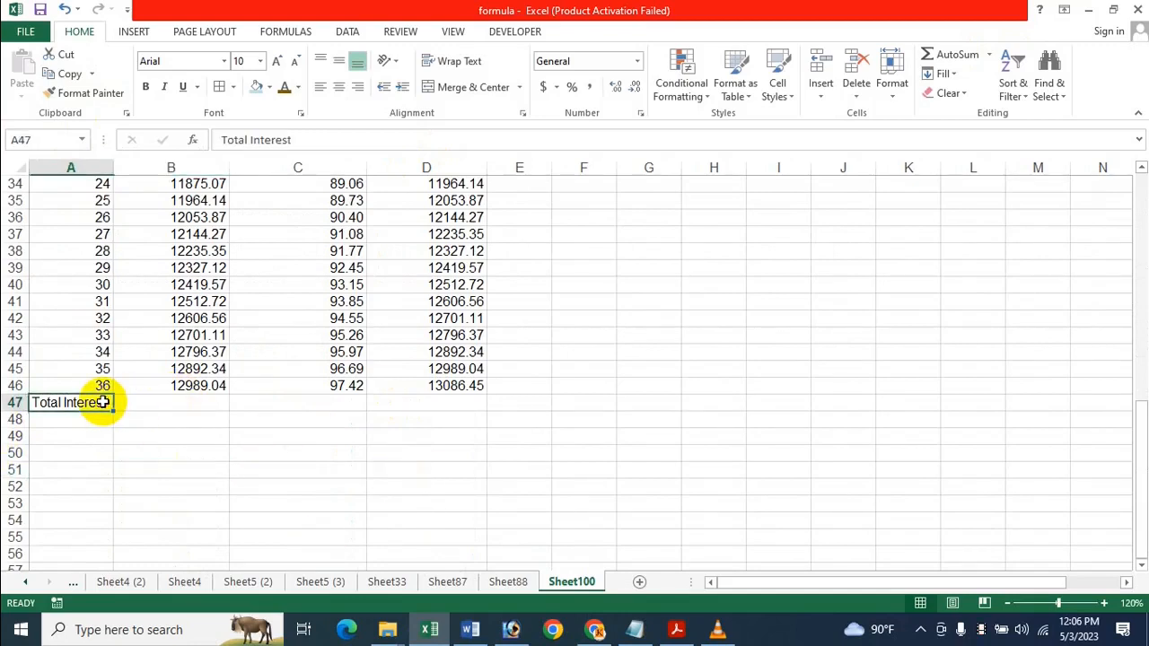
drag(100, 413, 196, 400)
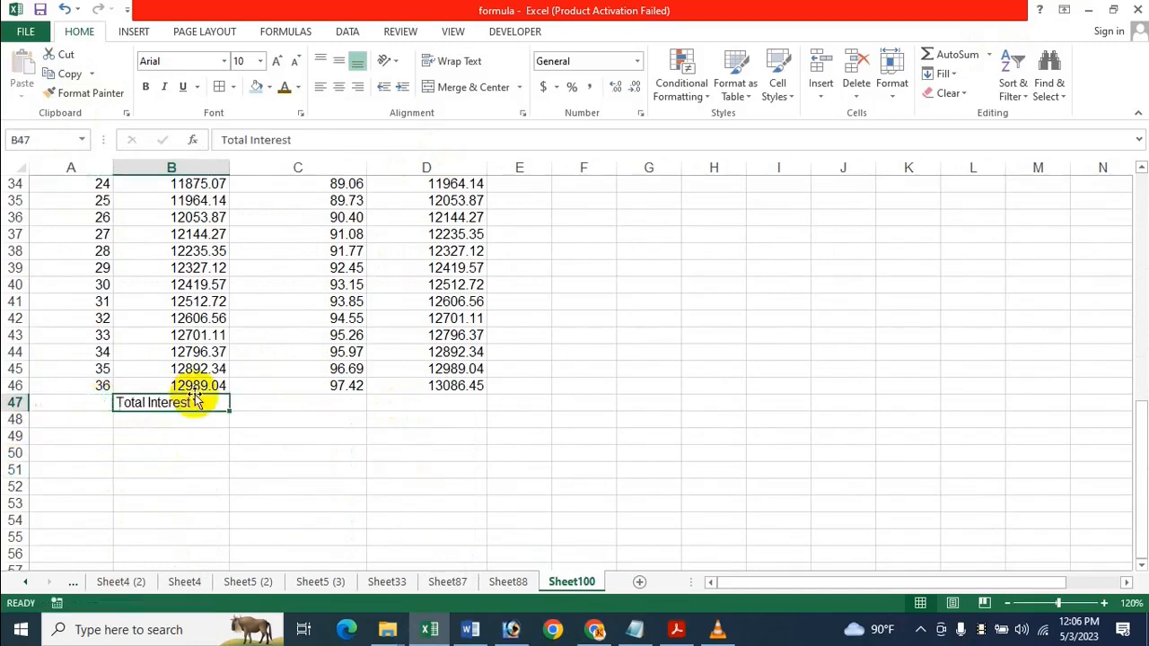
click(146, 86)
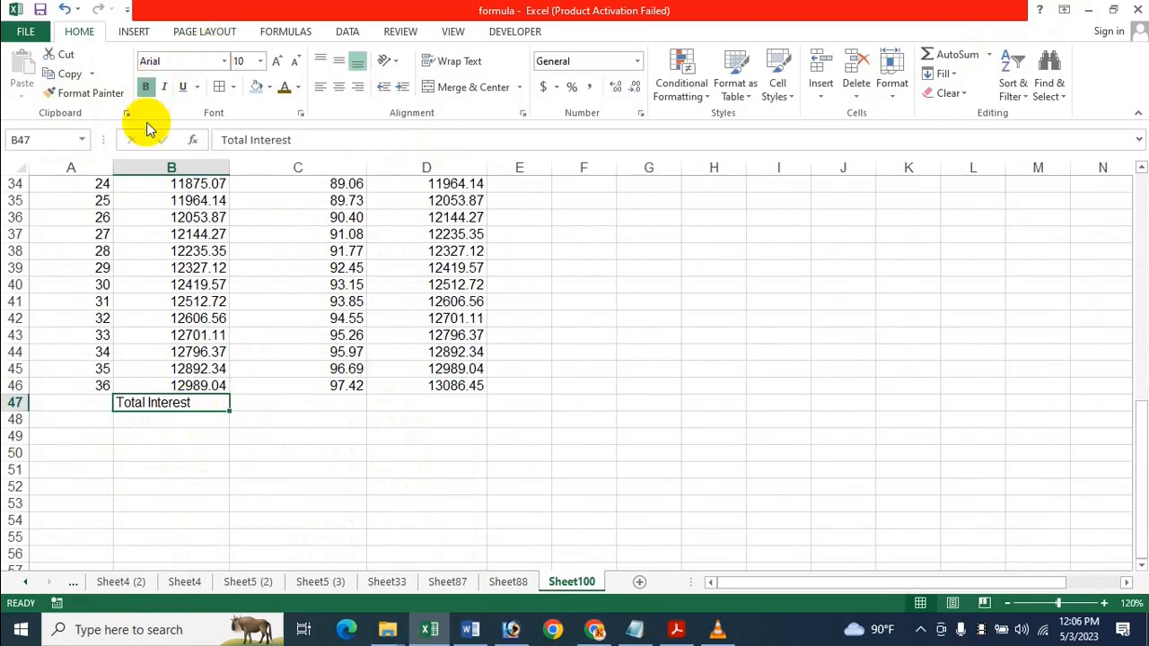
click(353, 502)
- Total the Compound Interest column in C47 with the formula =SUM(C11:C46)
click(319, 403)
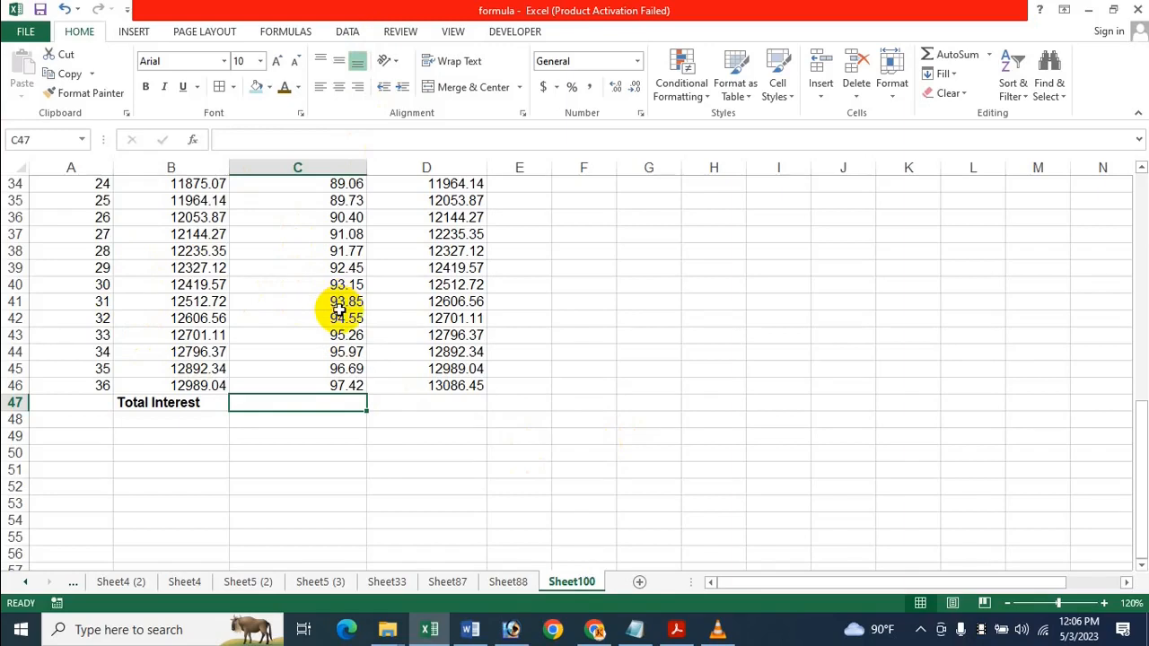
text(Sum)
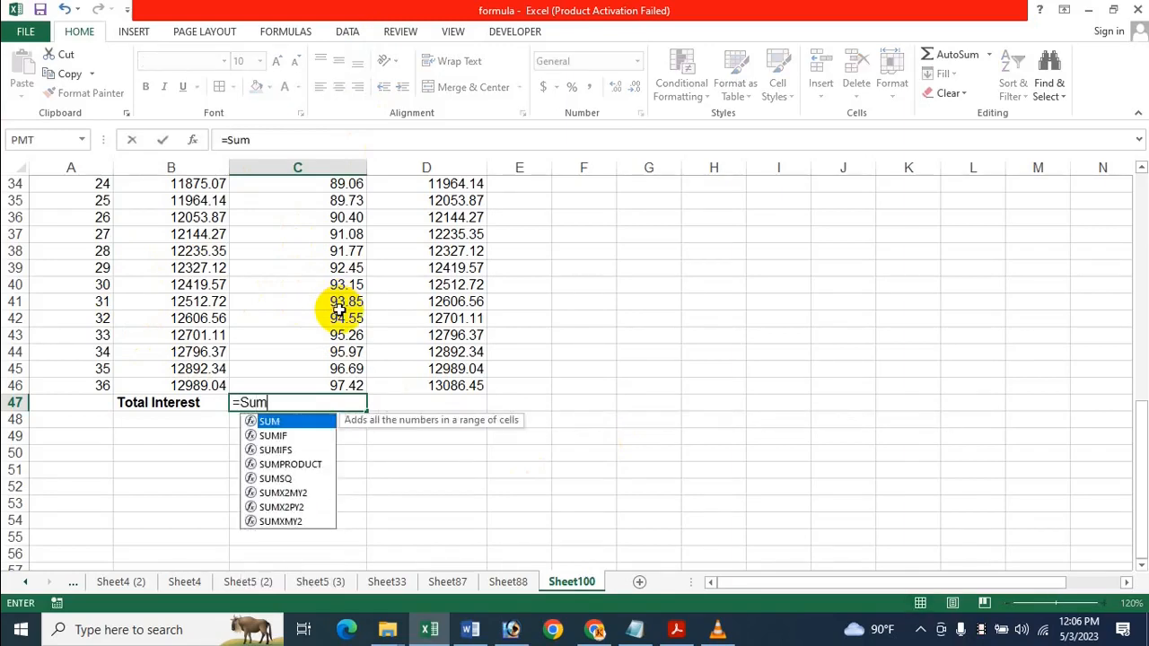
key(Tab)
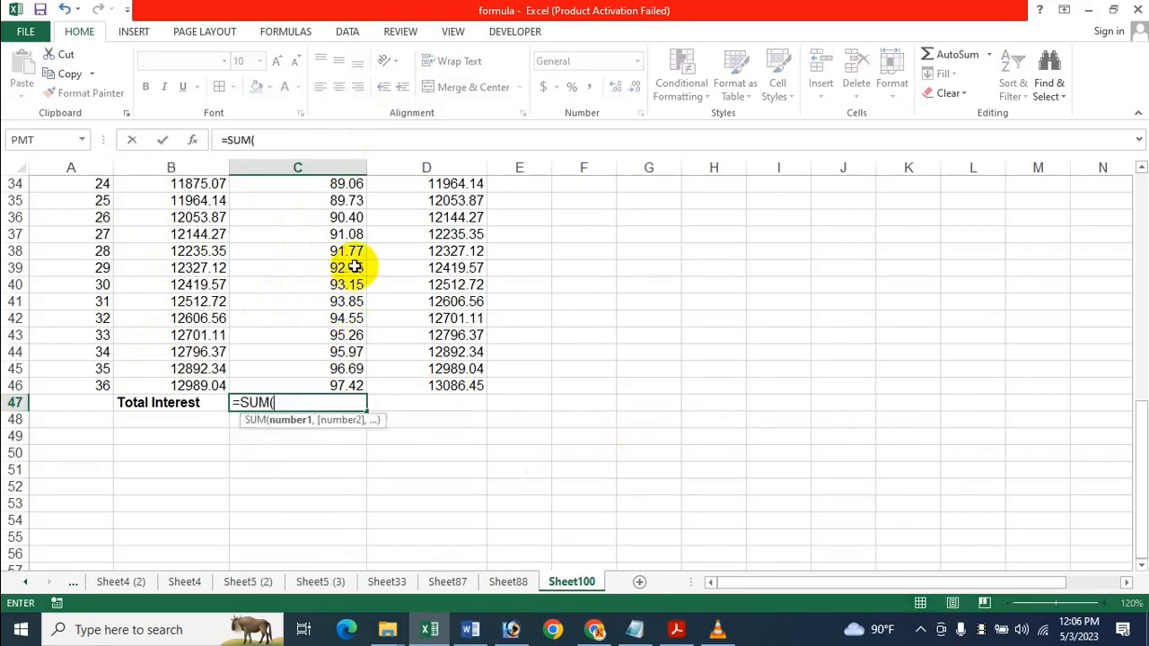
scroll(359, 359, up, 6)
scroll(328, 253, up, 3)
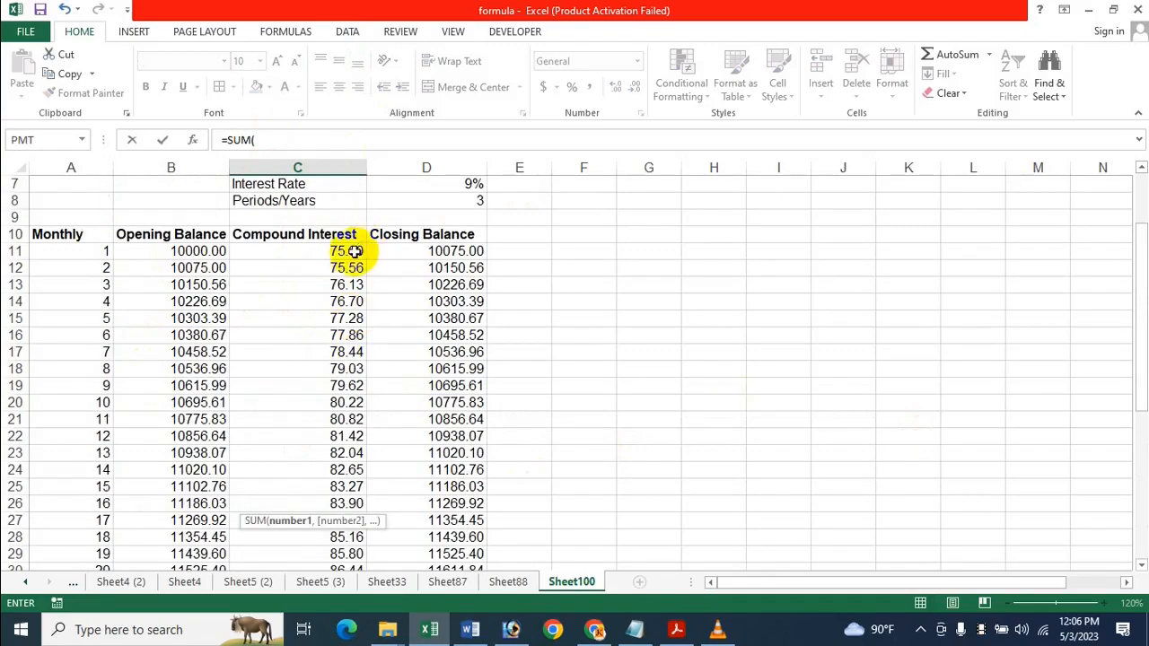
drag(354, 251, 311, 480)
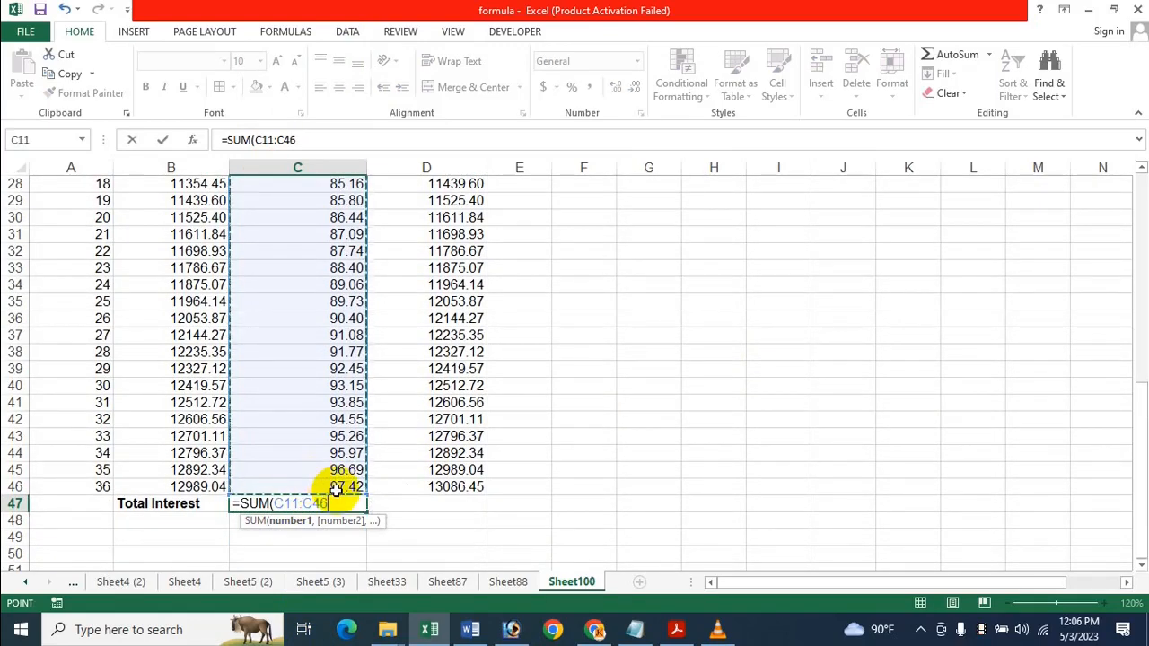
key(Return)
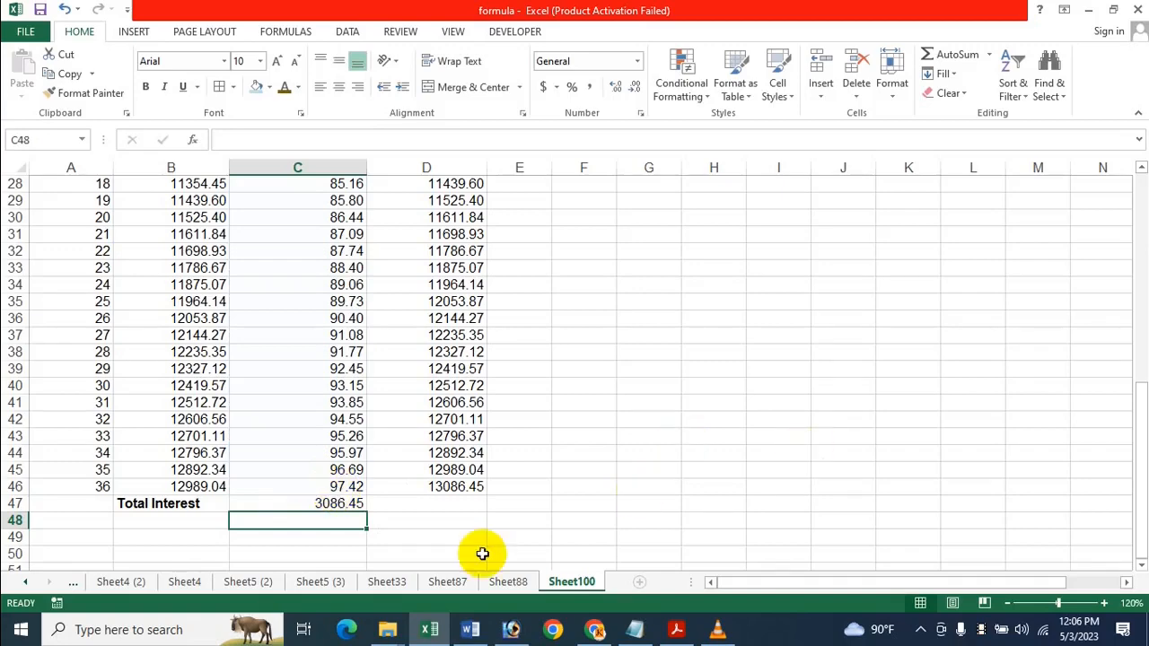
- Move the Total Interest label and its sum from row 47 to B49:C49
drag(171, 504, 317, 503)
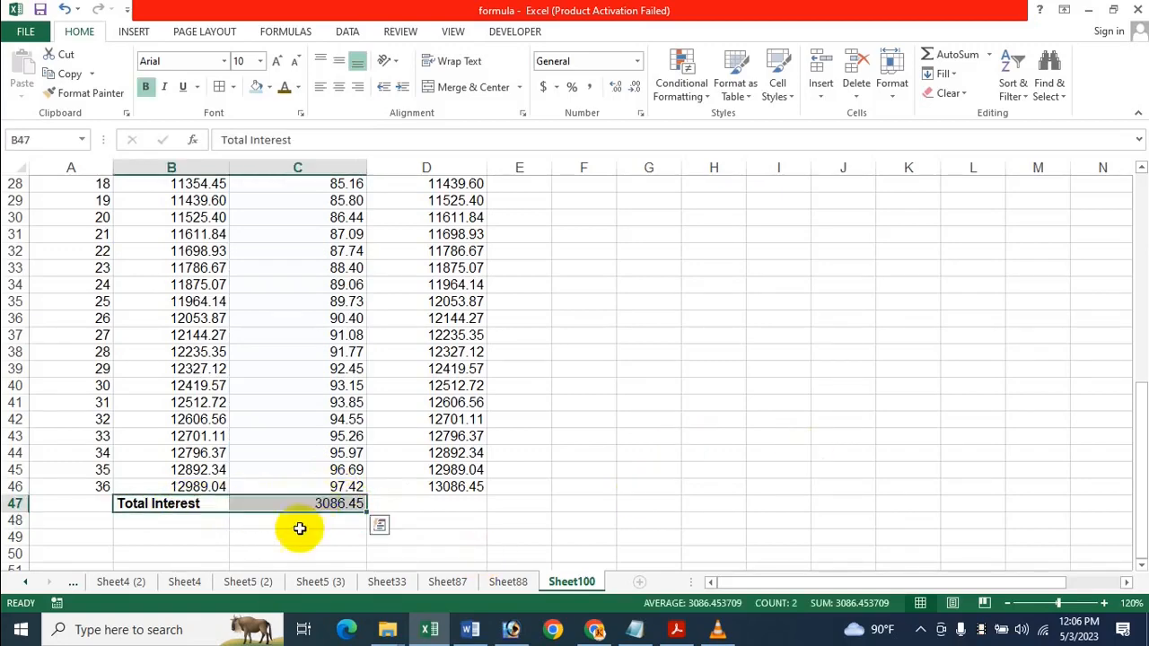
key(ctrl+c)
click(169, 534)
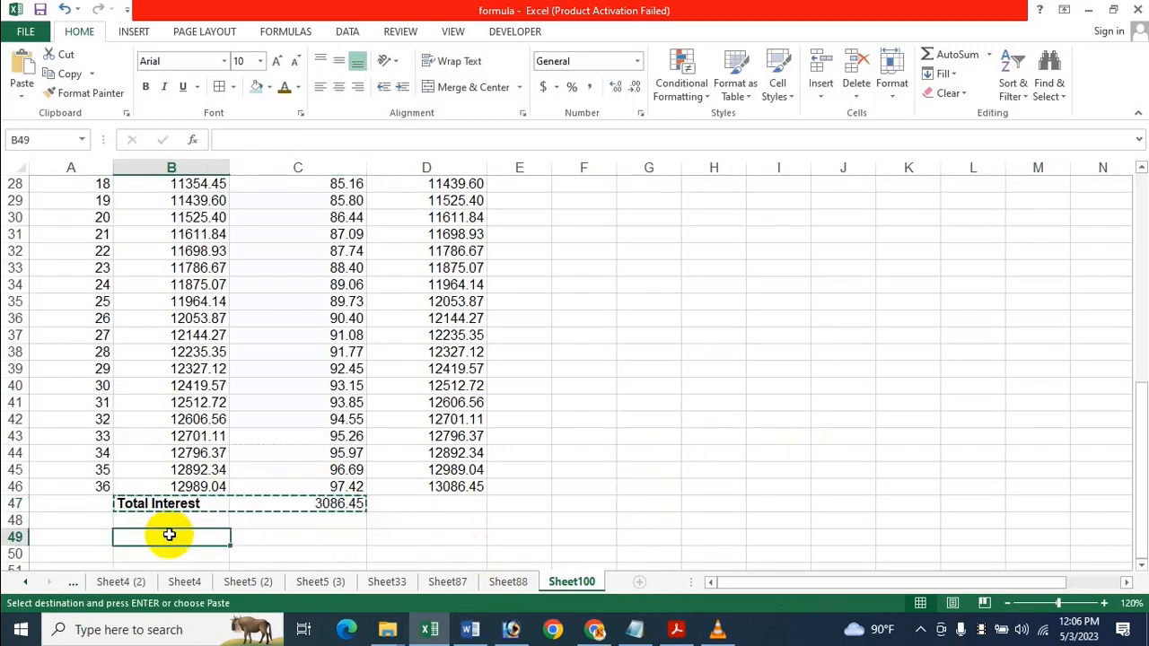
key(Return)
key(ctrl+q)
click(93, 384)
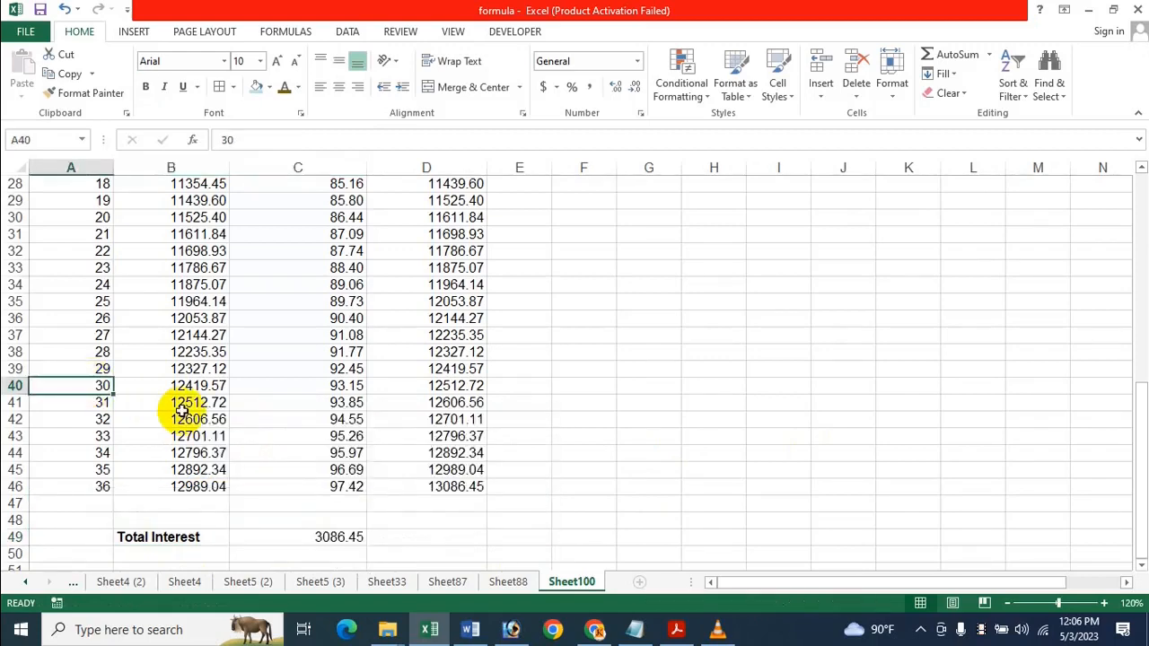
- Move the Total Interest label and its sum to B48:C48, leaving one blank row below the table
scroll(175, 405, down, 1)
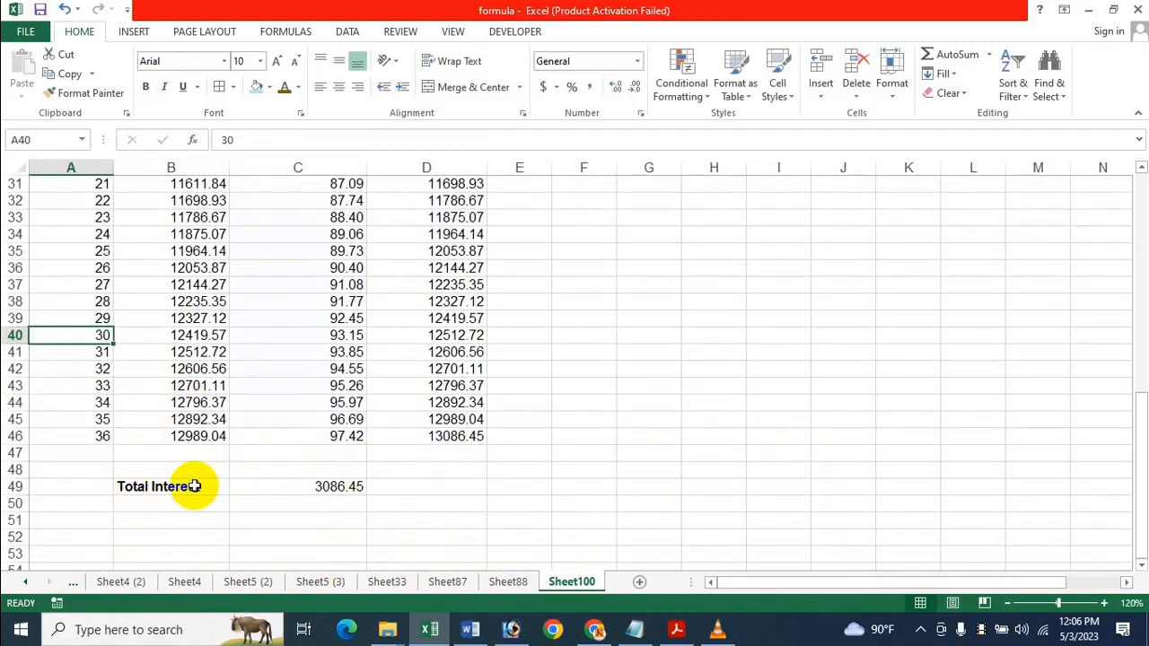
drag(185, 485, 304, 487)
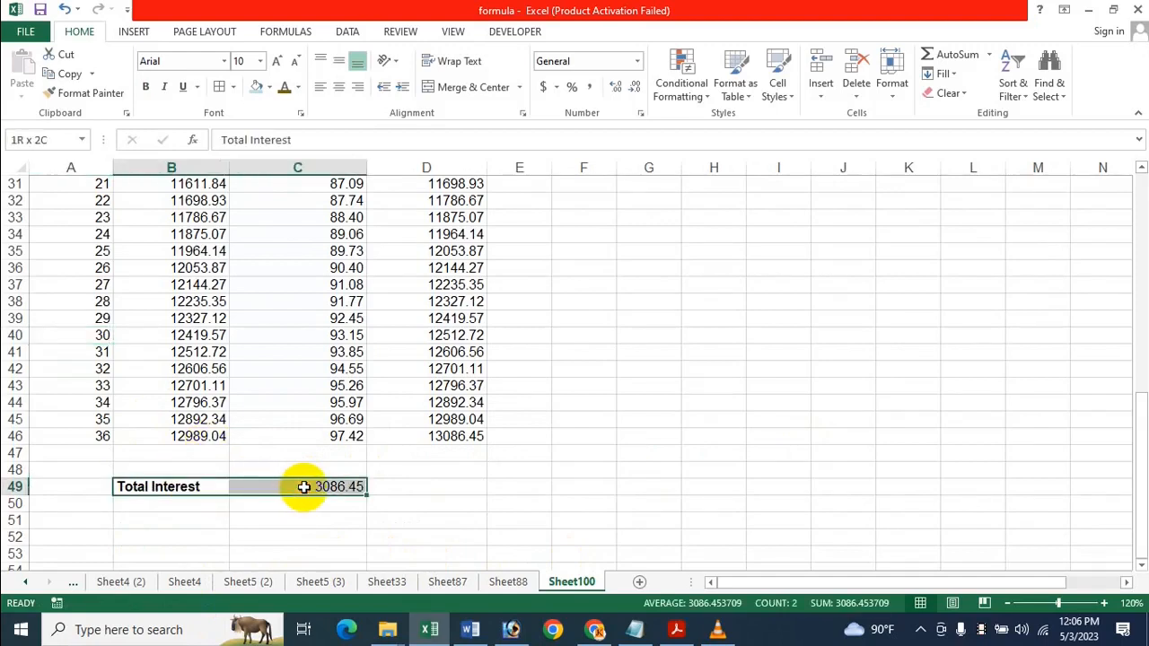
key(ctrl+c)
drag(191, 474, 192, 468)
click(260, 502)
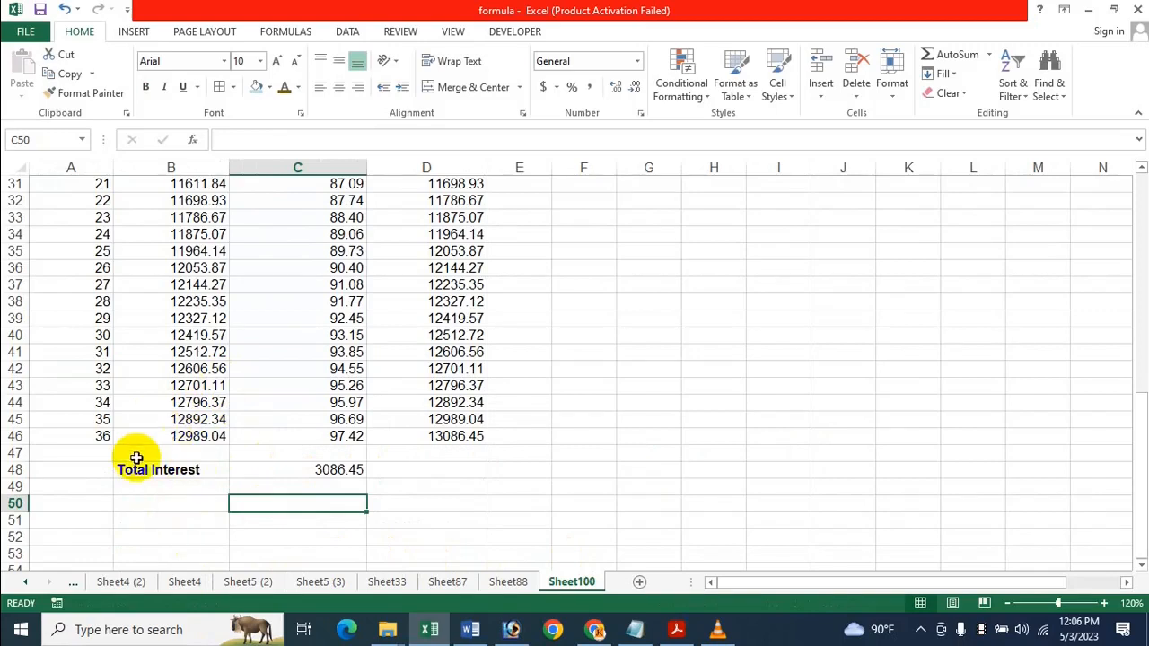
- Enter the bold label Compound Interest in B50 and widen column B to fit it
click(167, 503)
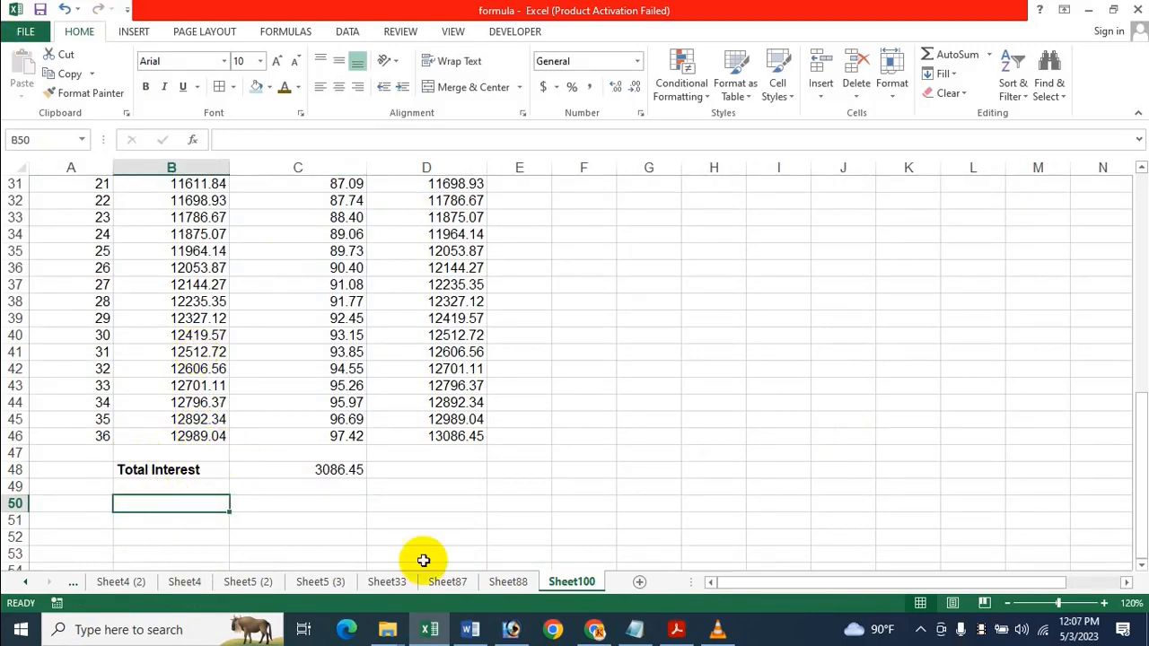
text(Compound Interest)
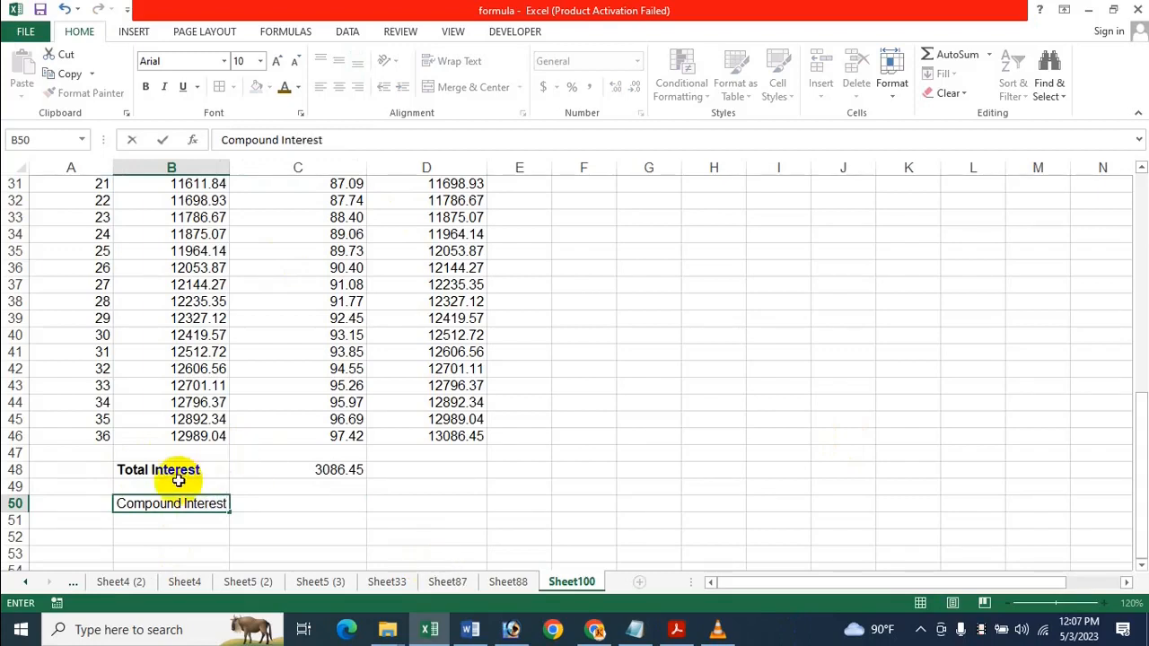
click(305, 528)
click(203, 499)
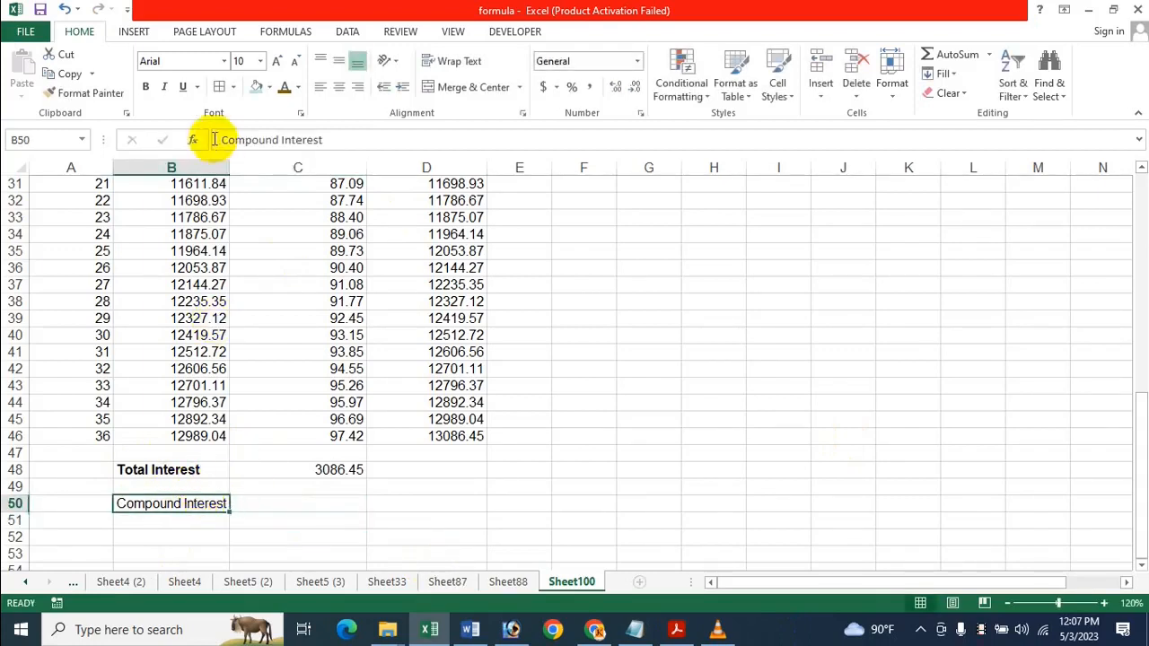
click(146, 86)
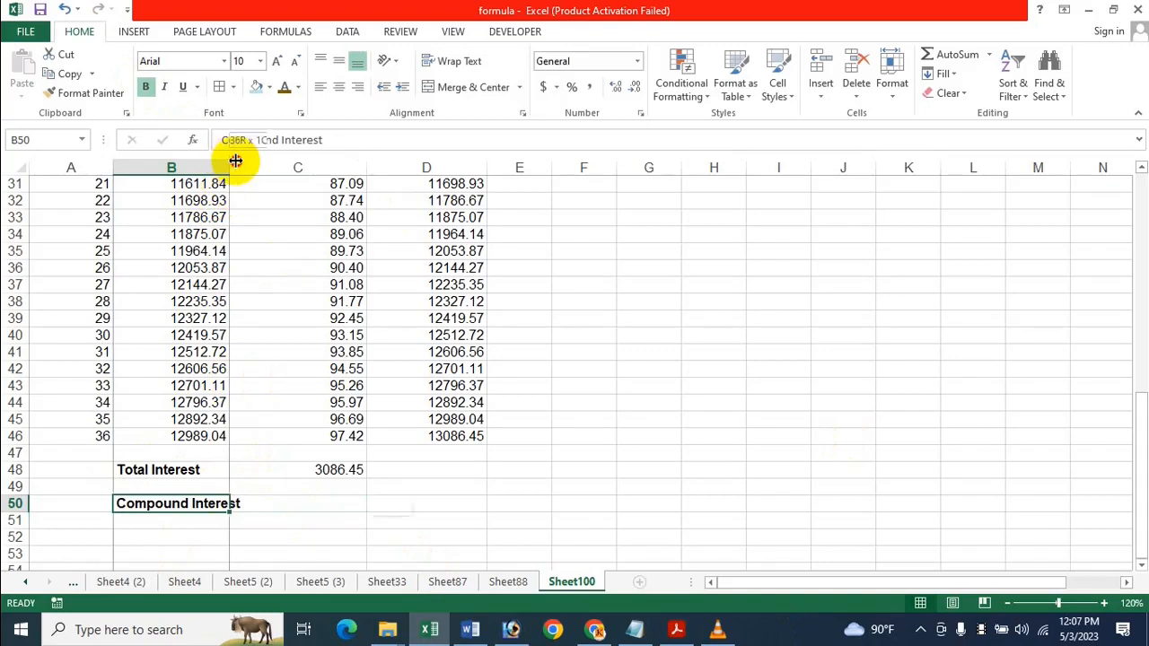
drag(230, 168, 243, 167)
click(326, 487)
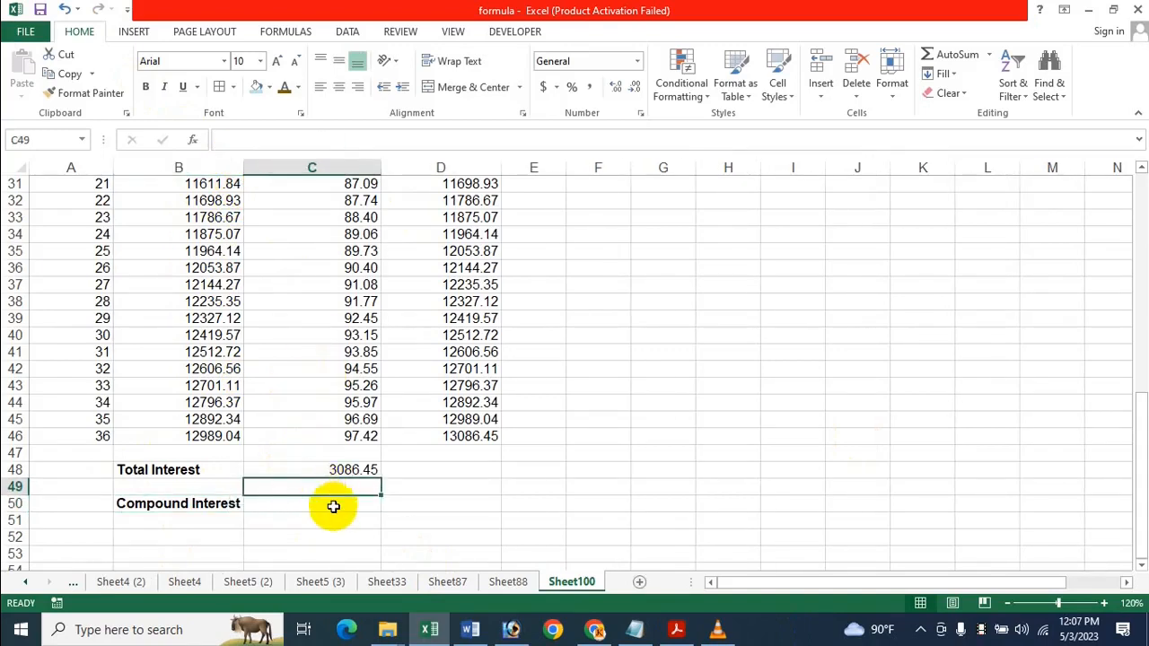
- Calculate the compound interest in D50 as the final closing balance minus the principal amount, =D46-D6
click(454, 500)
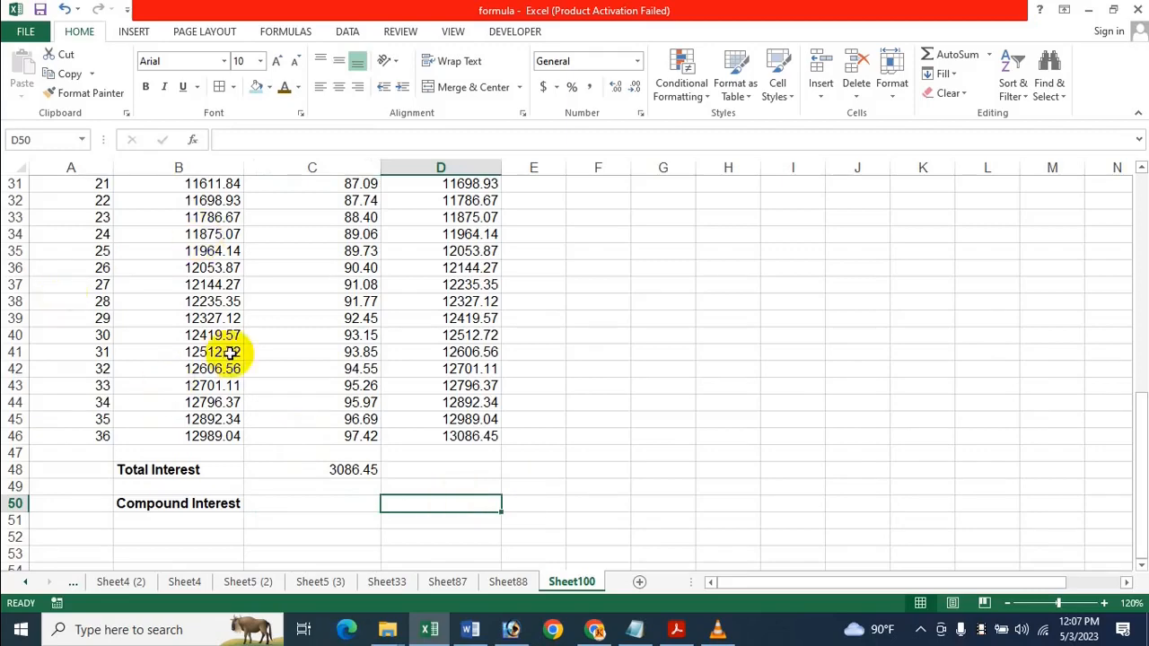
scroll(242, 373, up, 4)
scroll(257, 385, down, 4)
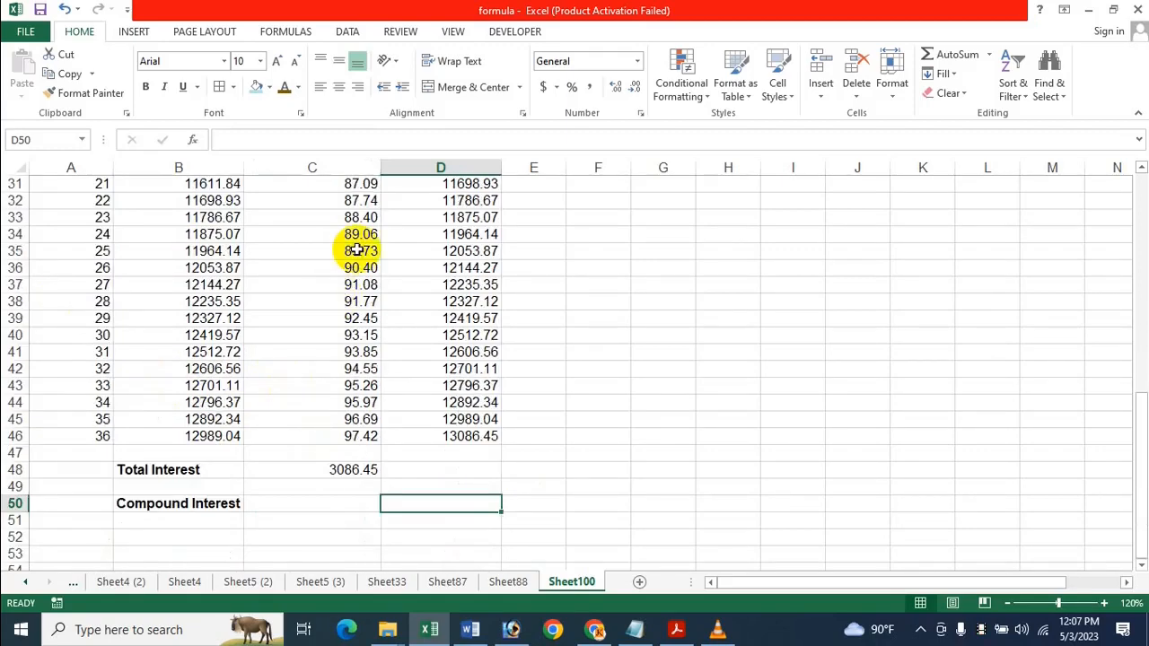
text(=)
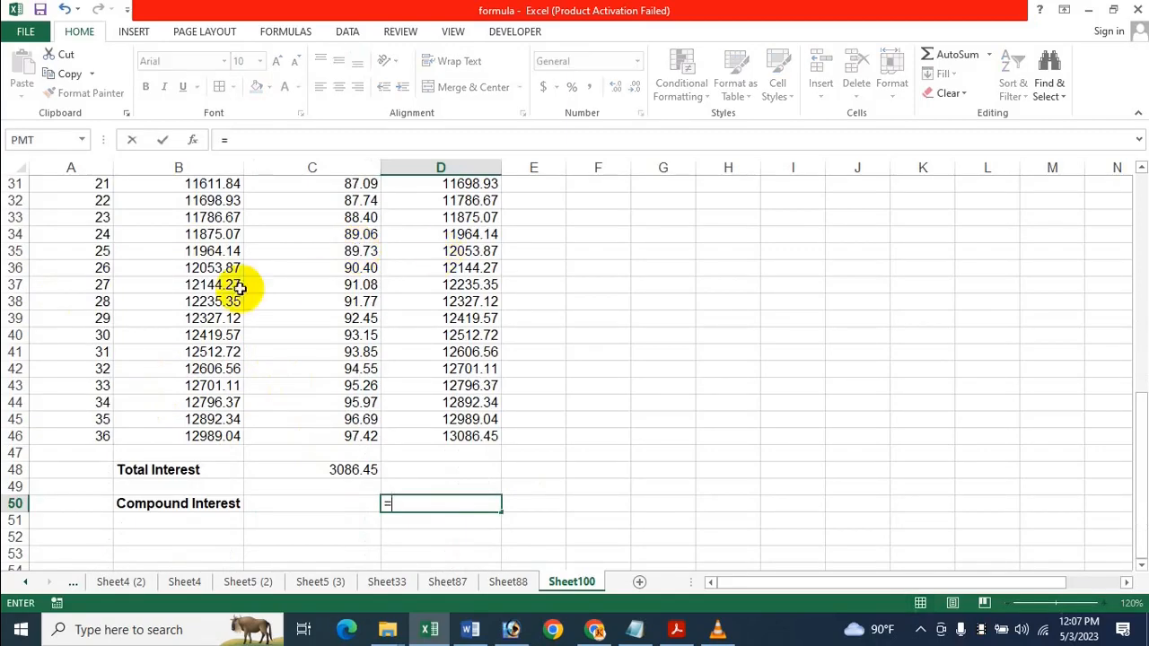
scroll(505, 262, up, 3)
scroll(504, 262, up, 6)
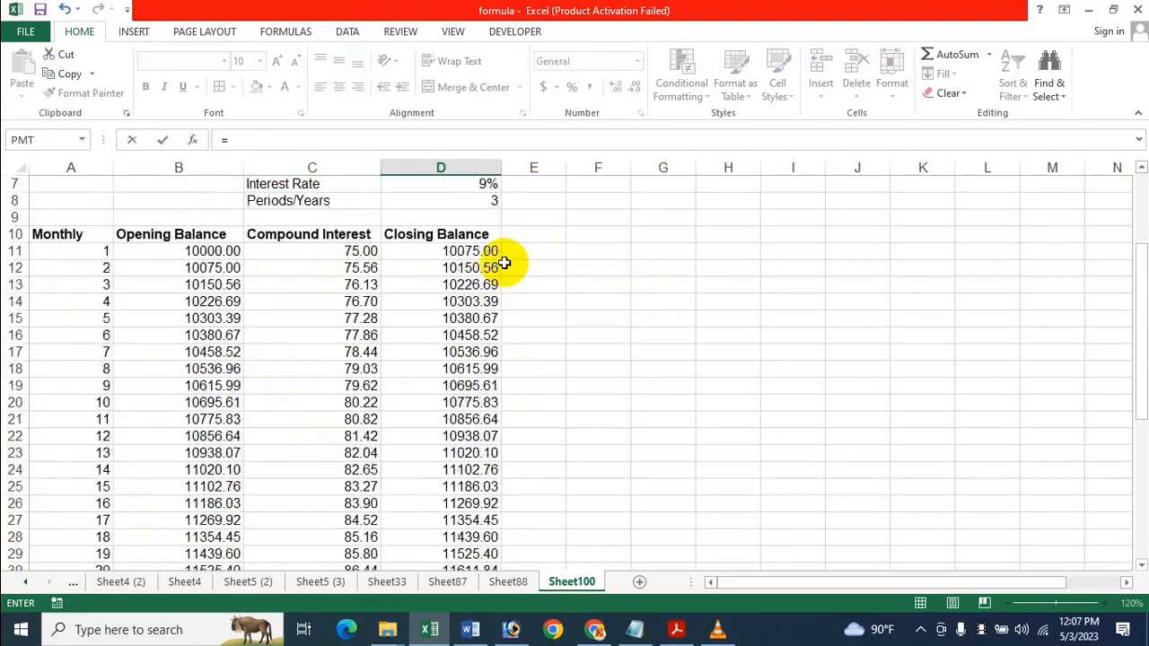
scroll(505, 257, down, 11)
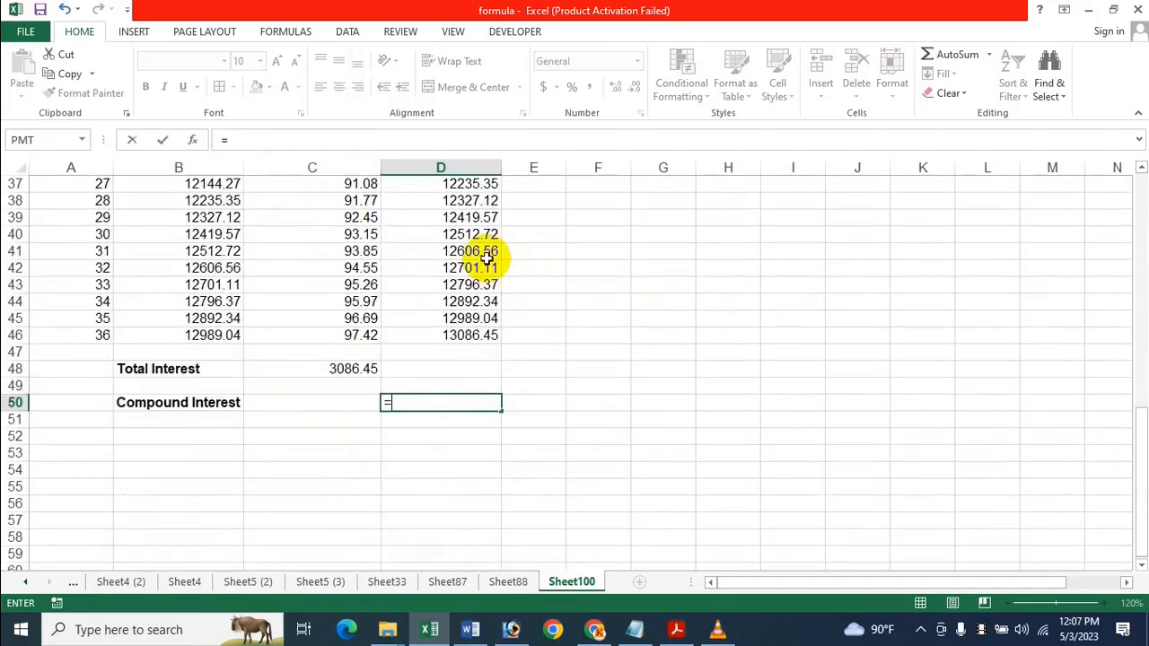
click(464, 334)
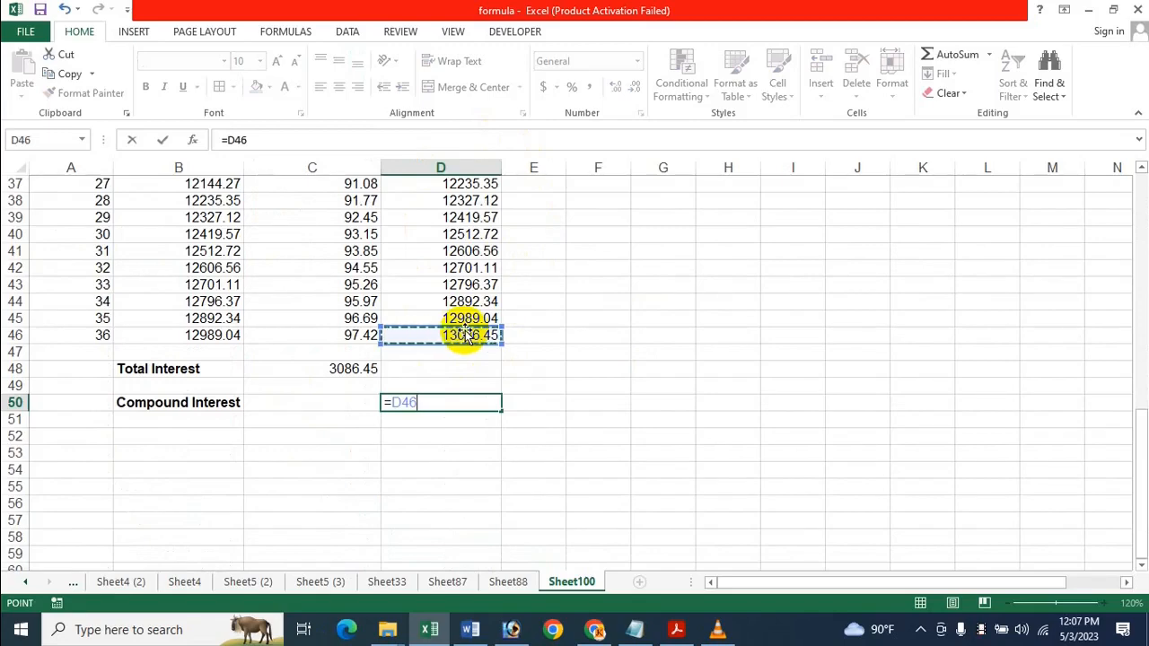
scroll(464, 334, up, 12)
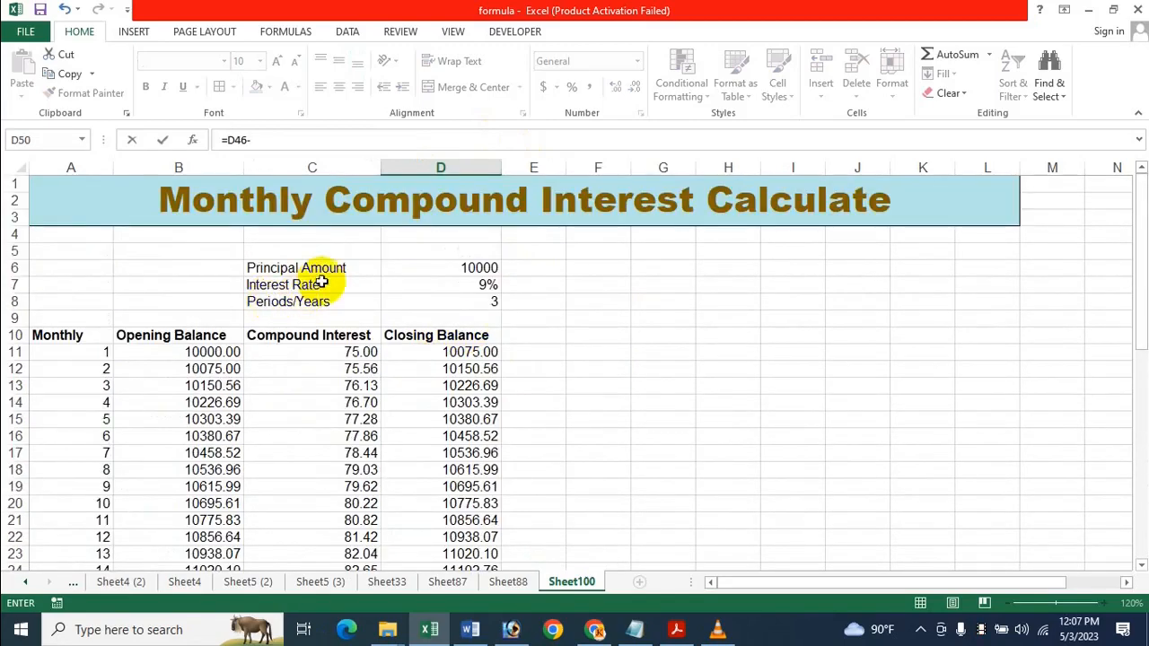
click(477, 268)
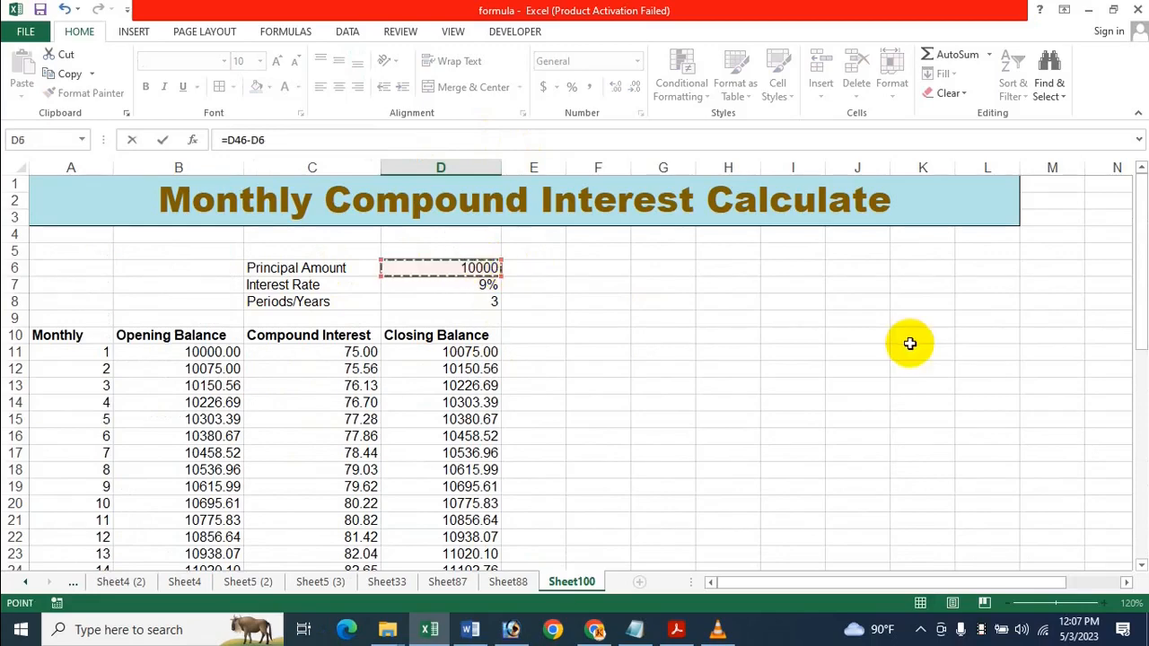
key(Return)
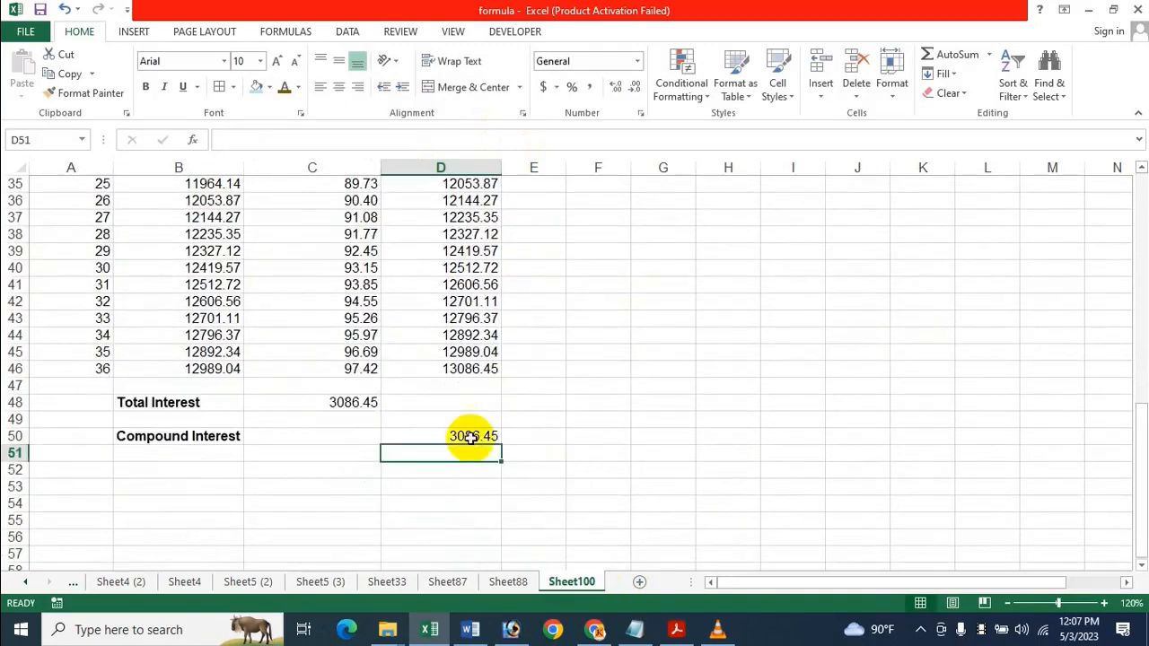
click(574, 404)
- Center the contents of A10:D50 both vertically and horizontally, from the table headers through the Compound Interest row
scroll(531, 436, up, 2)
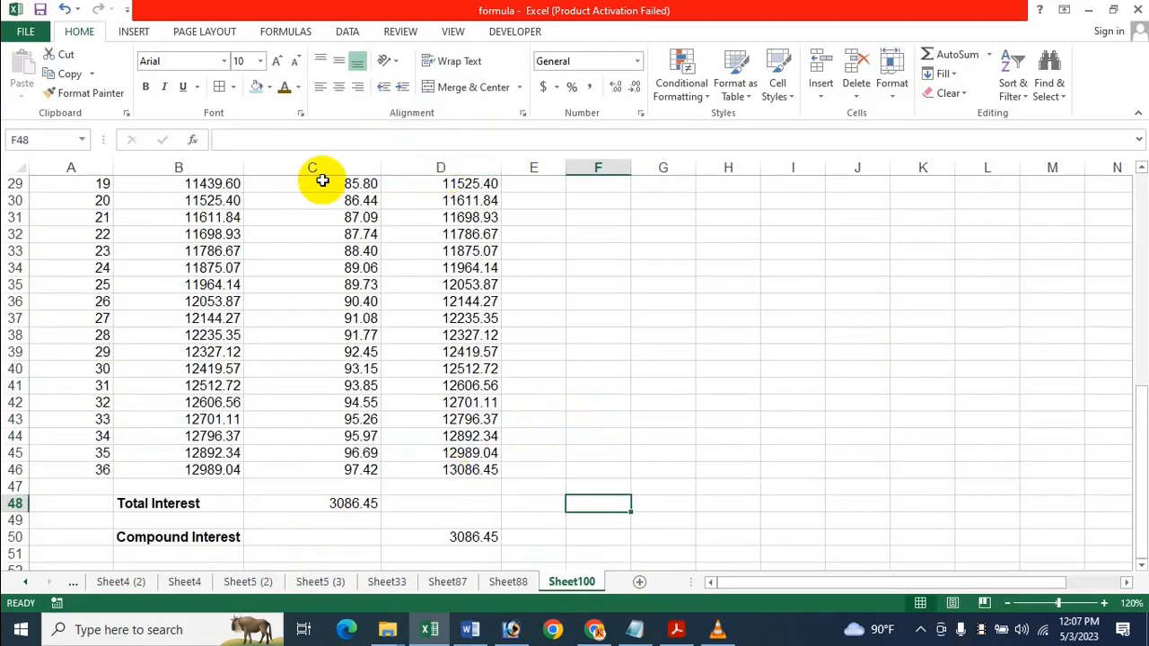
scroll(294, 303, down, 1)
scroll(293, 303, down, 1)
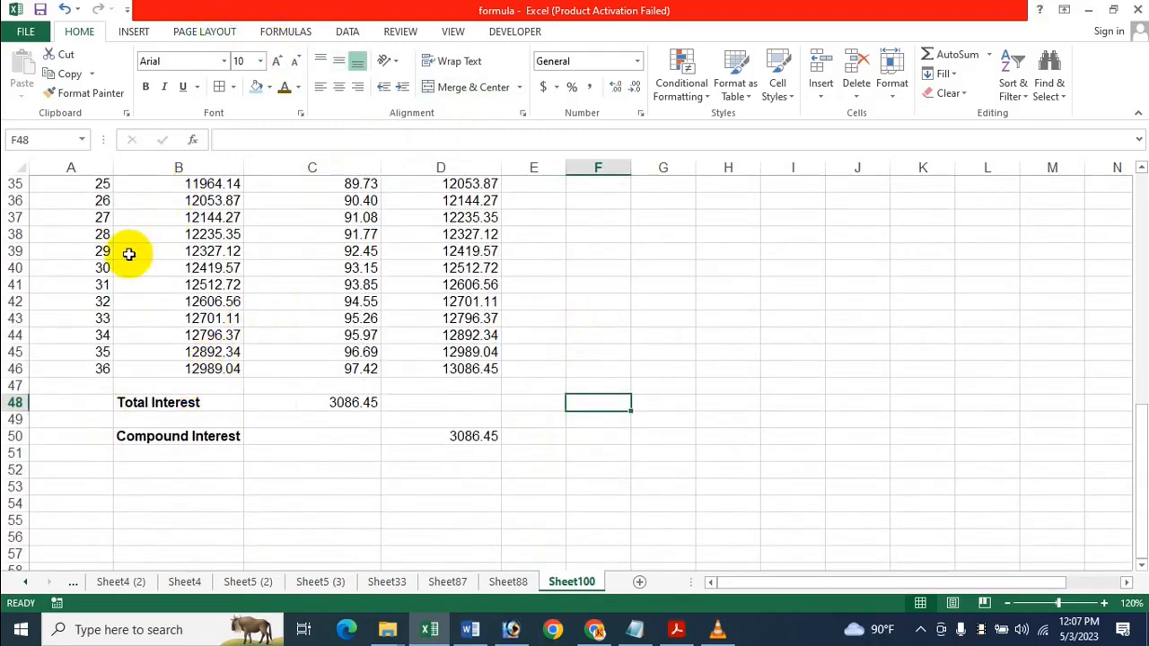
scroll(125, 284, down, 1)
scroll(130, 368, up, 11)
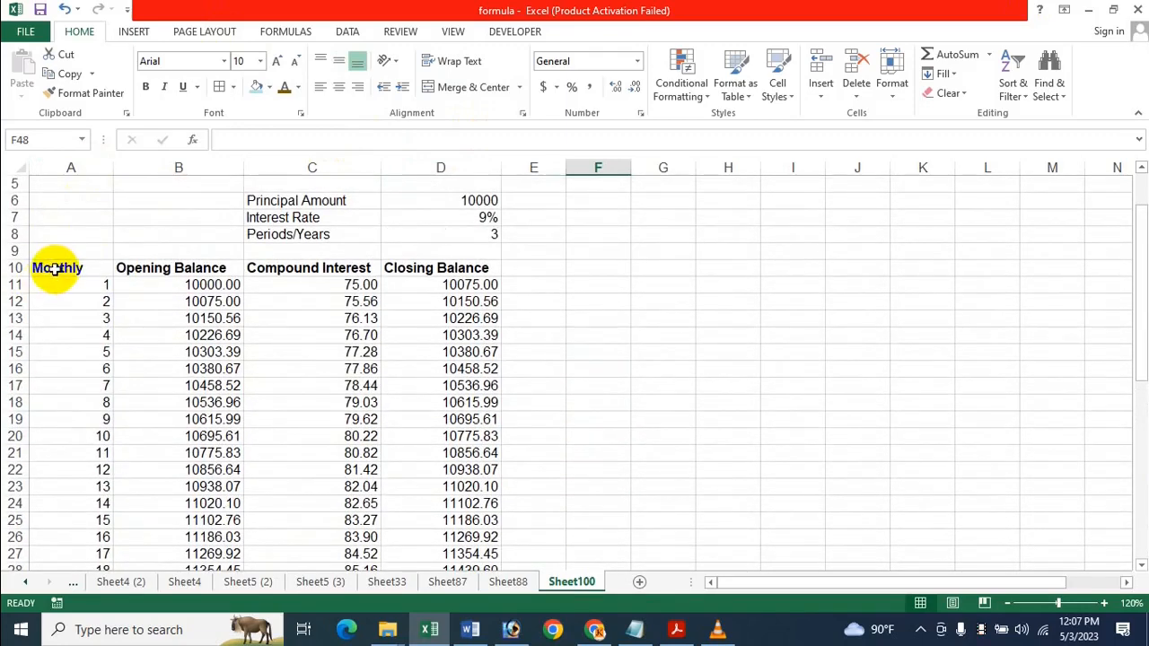
drag(56, 268, 450, 502)
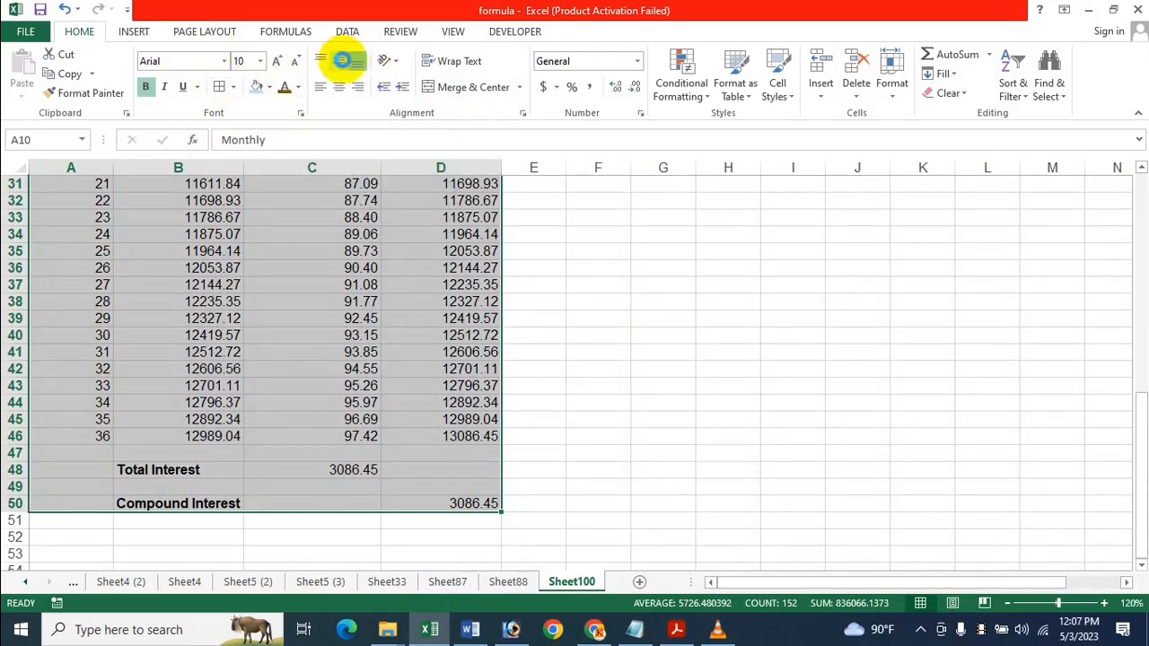
click(340, 60)
click(349, 87)
scroll(451, 431, down, 14)
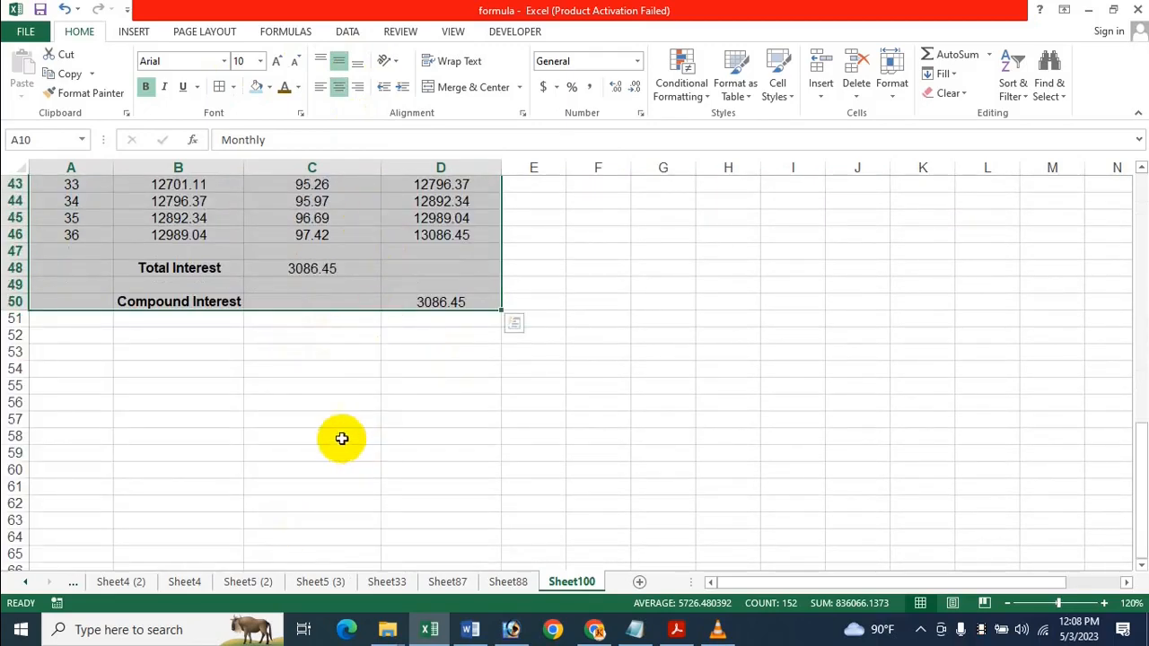
- Left-align the Total Interest and Compound Interest labels in B48:B50
drag(206, 262, 234, 300)
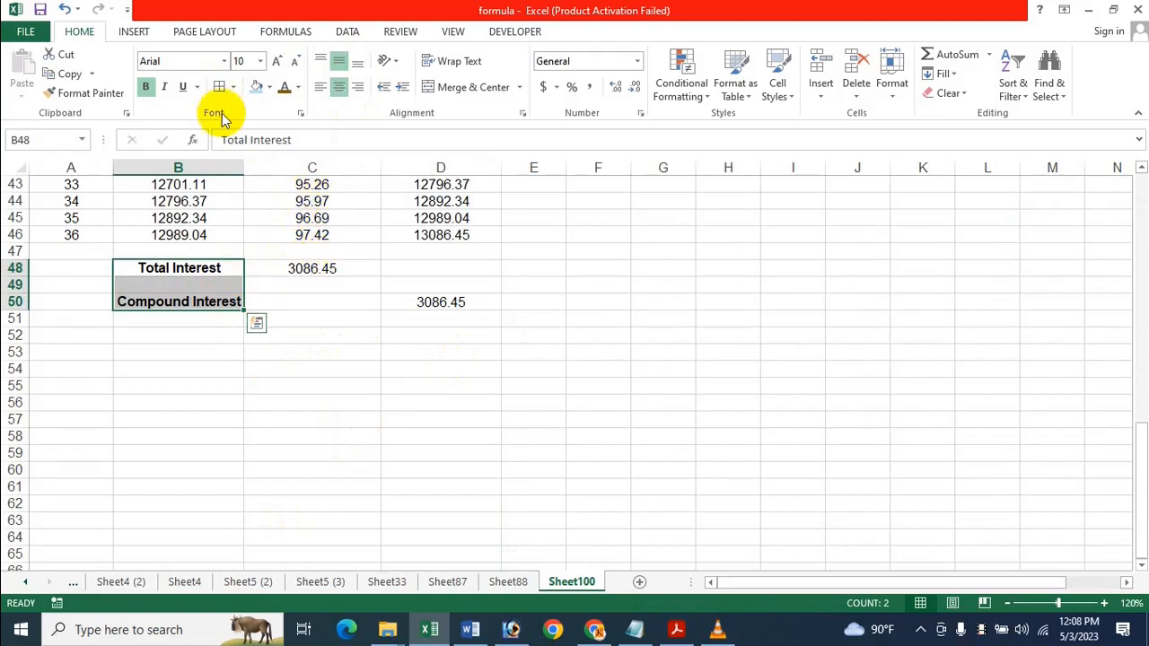
click(322, 86)
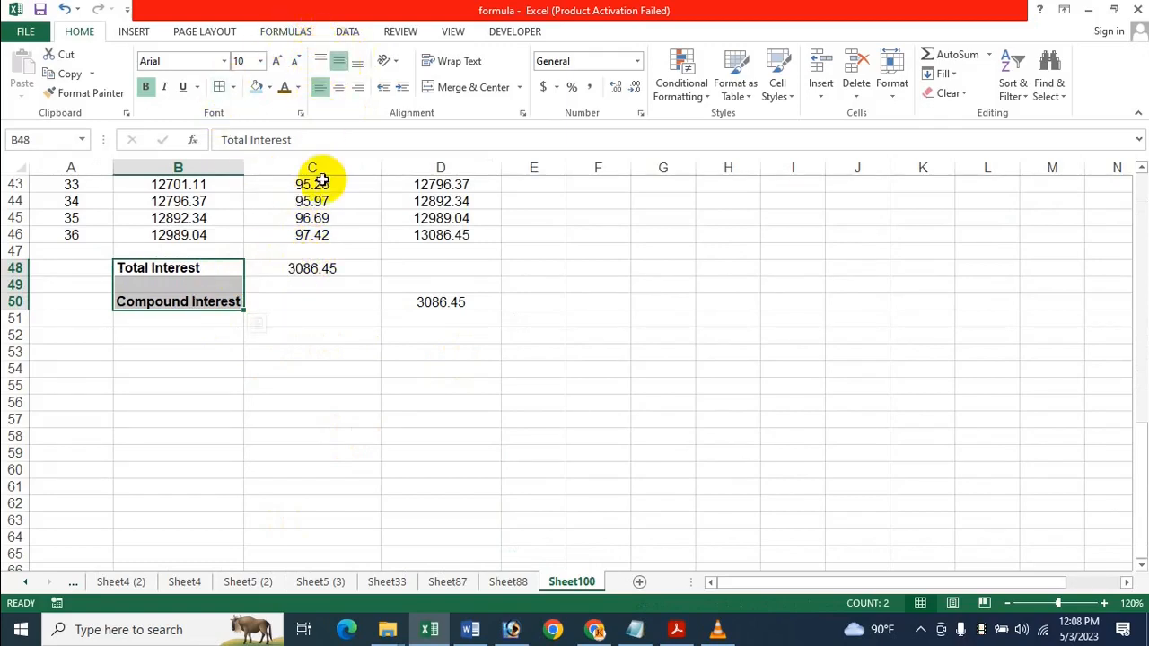
click(312, 315)
- Move the Compound Interest label and its value from row 50 up to row 49, directly below Total Interest
scroll(251, 310, up, 3)
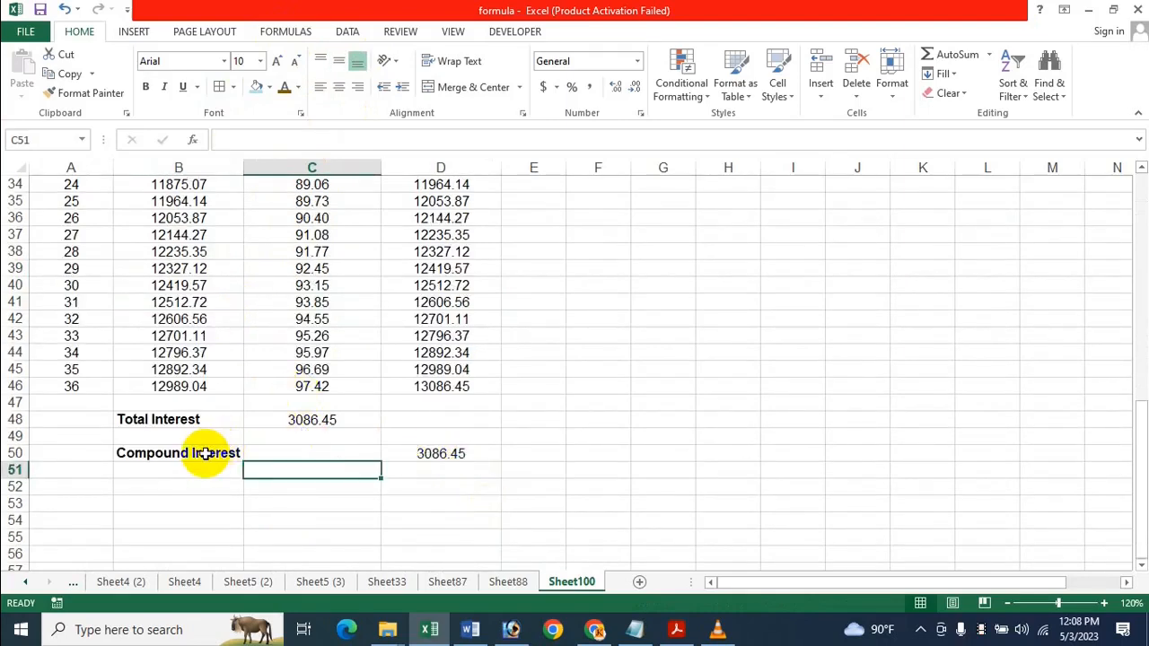
drag(206, 454, 436, 449)
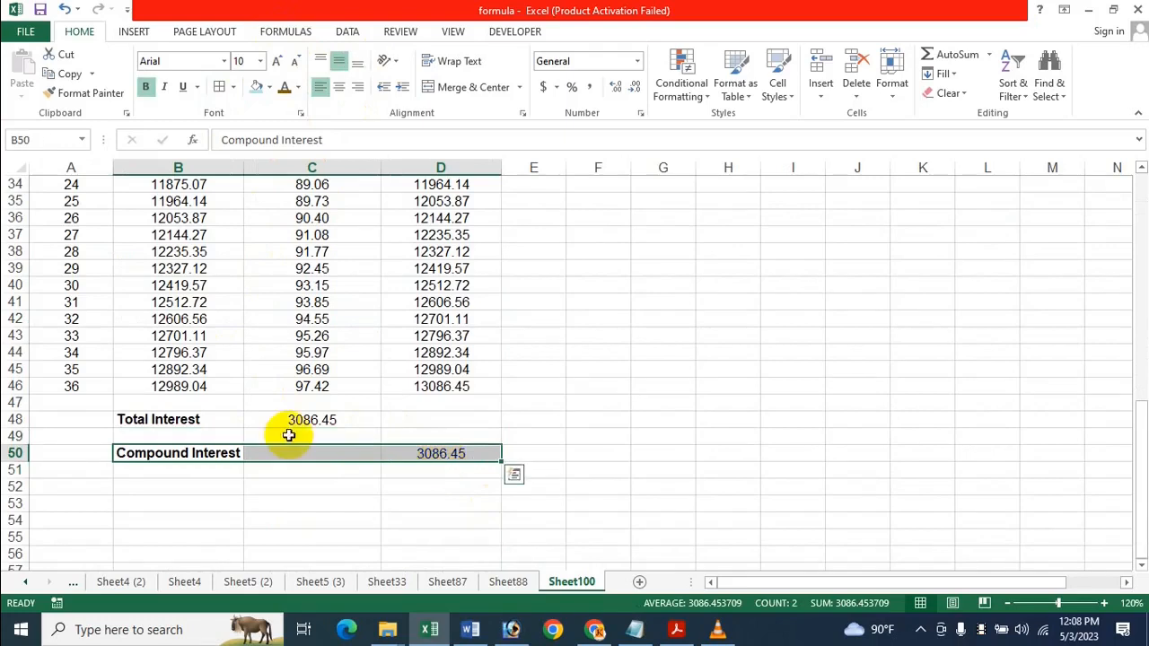
key(ctrl+c)
click(154, 436)
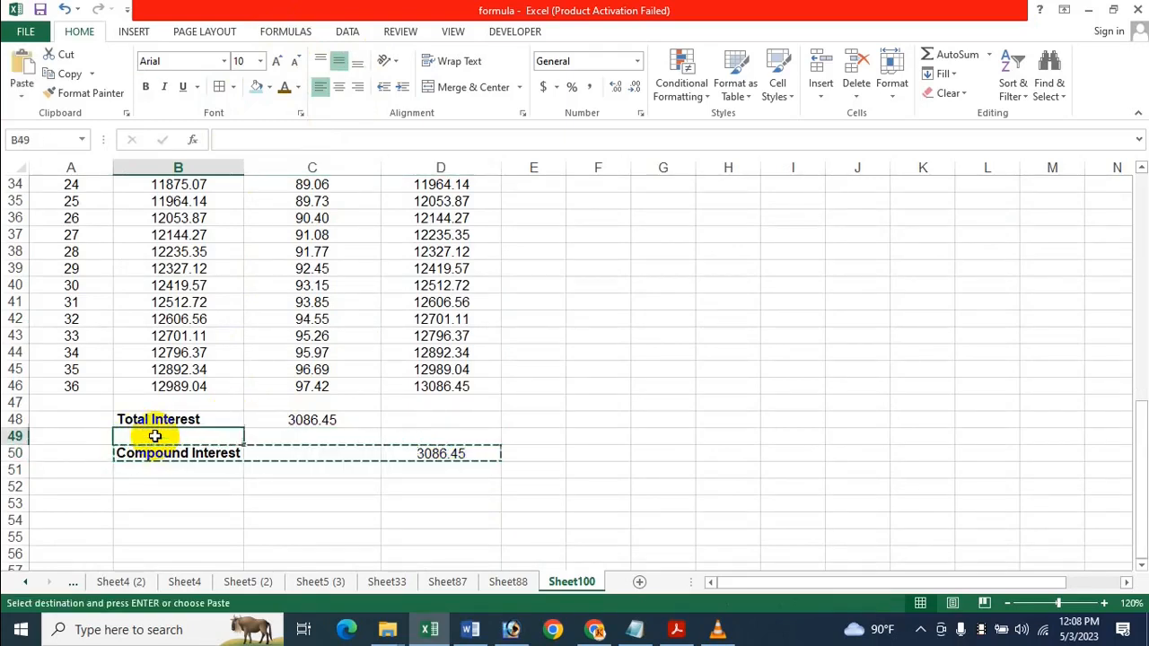
key(ctrl+v)
click(227, 454)
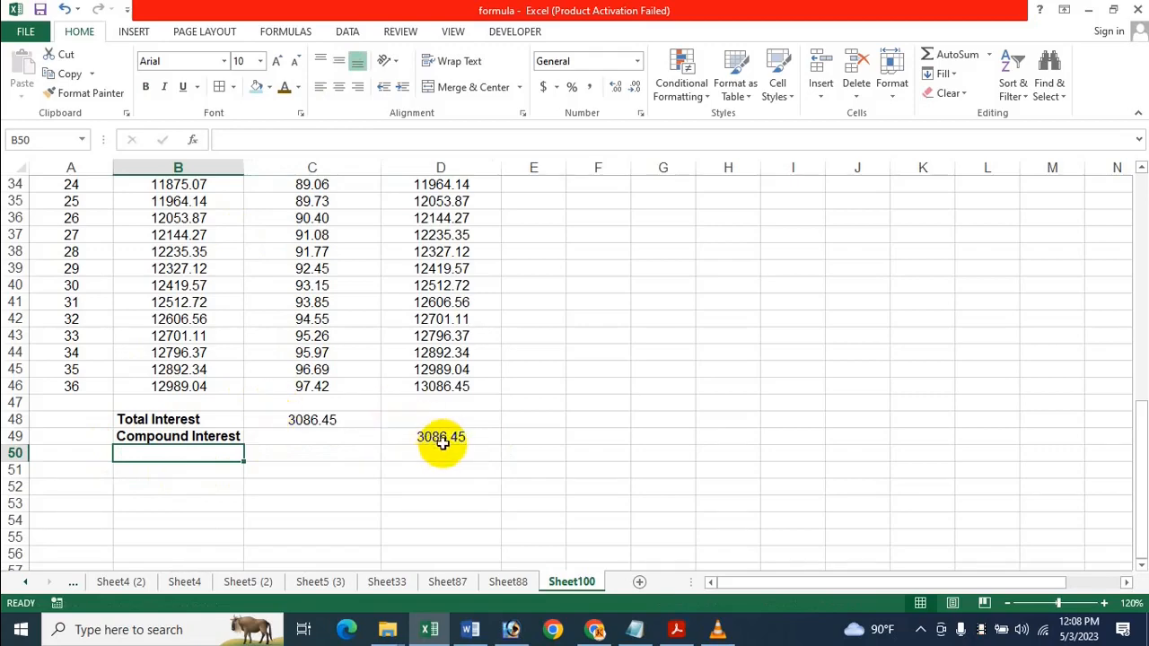
- Add all borders to A10:D49 and fill the range with light aqua
drag(440, 438, 100, 342)
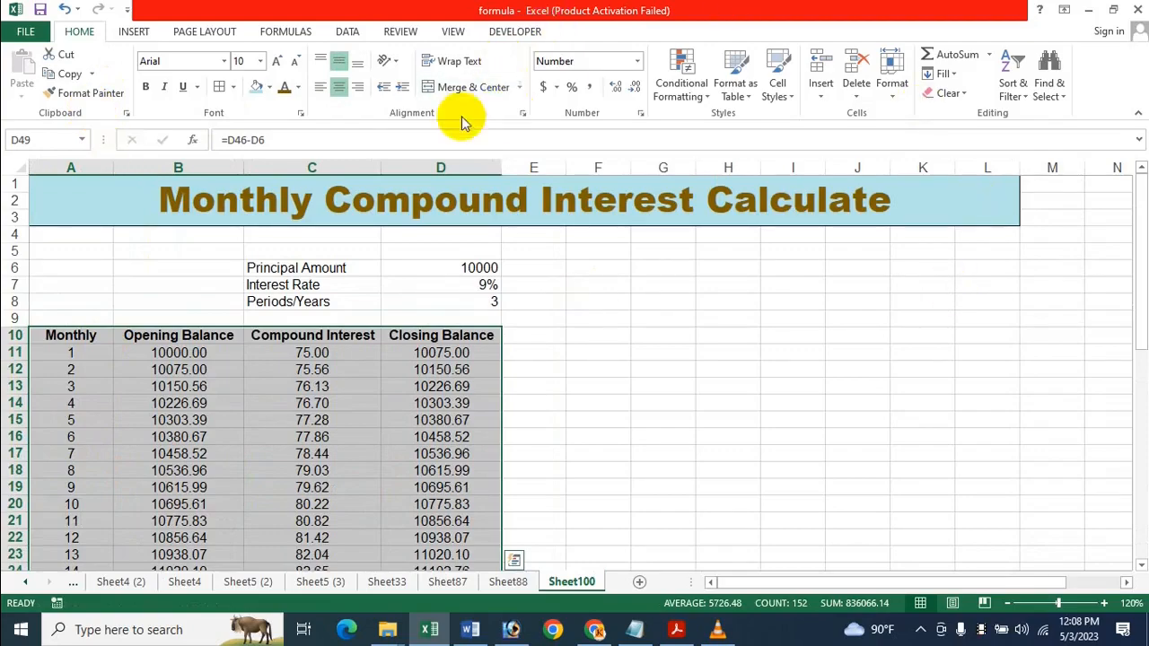
scroll(260, 411, down, 12)
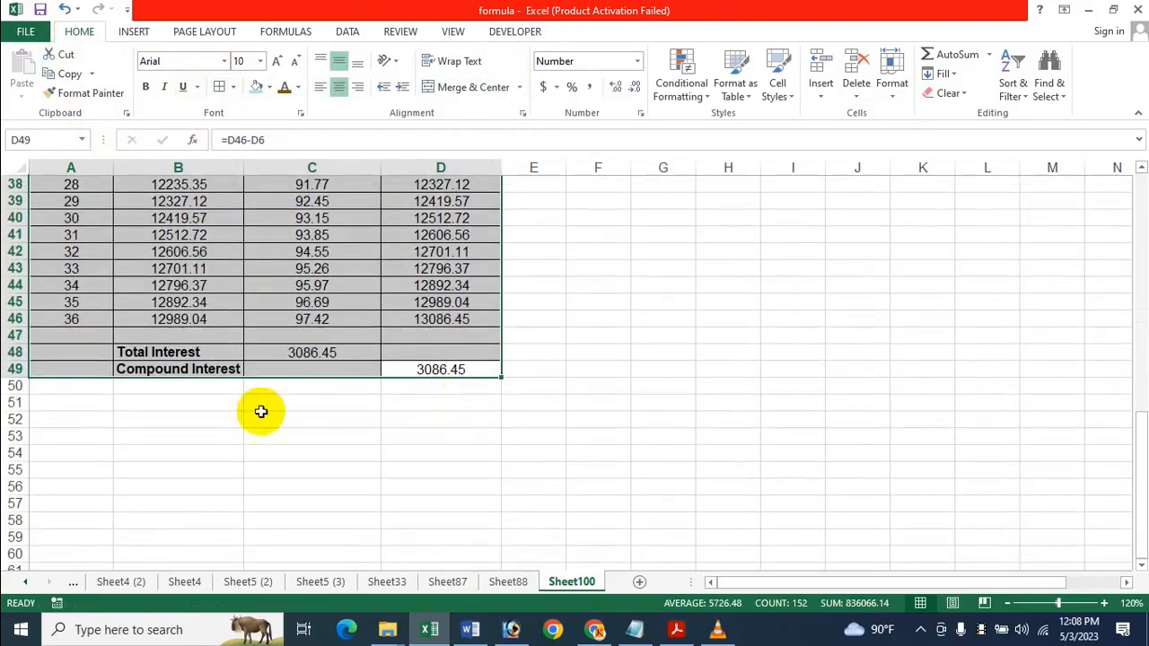
scroll(282, 362, up, 10)
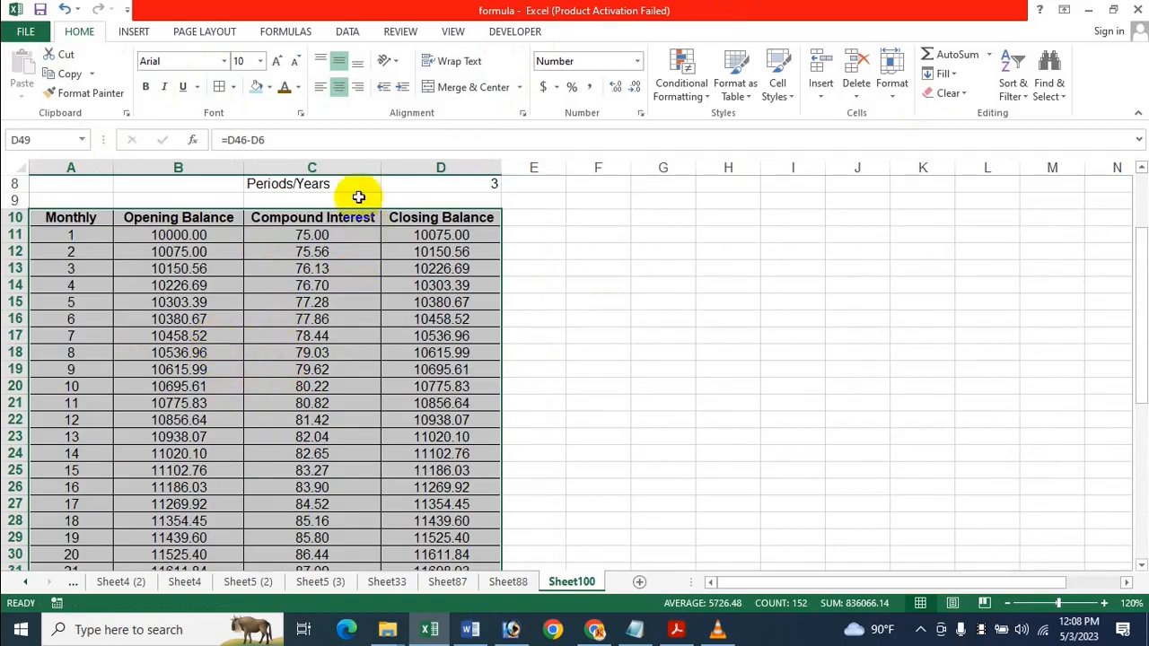
click(270, 87)
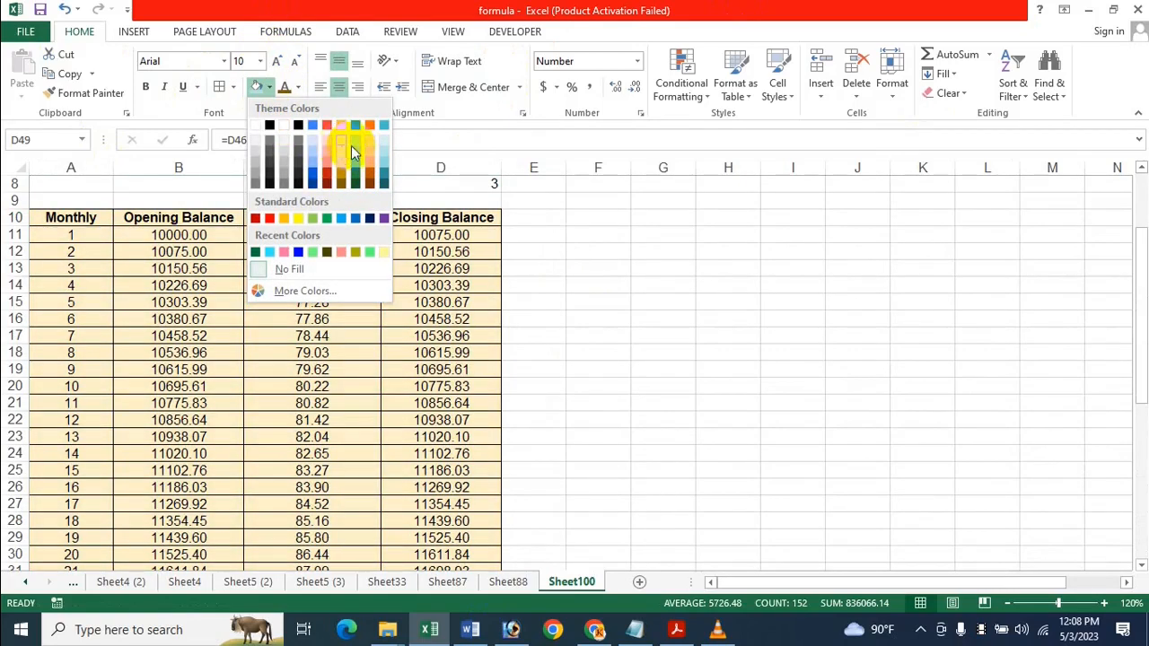
click(384, 148)
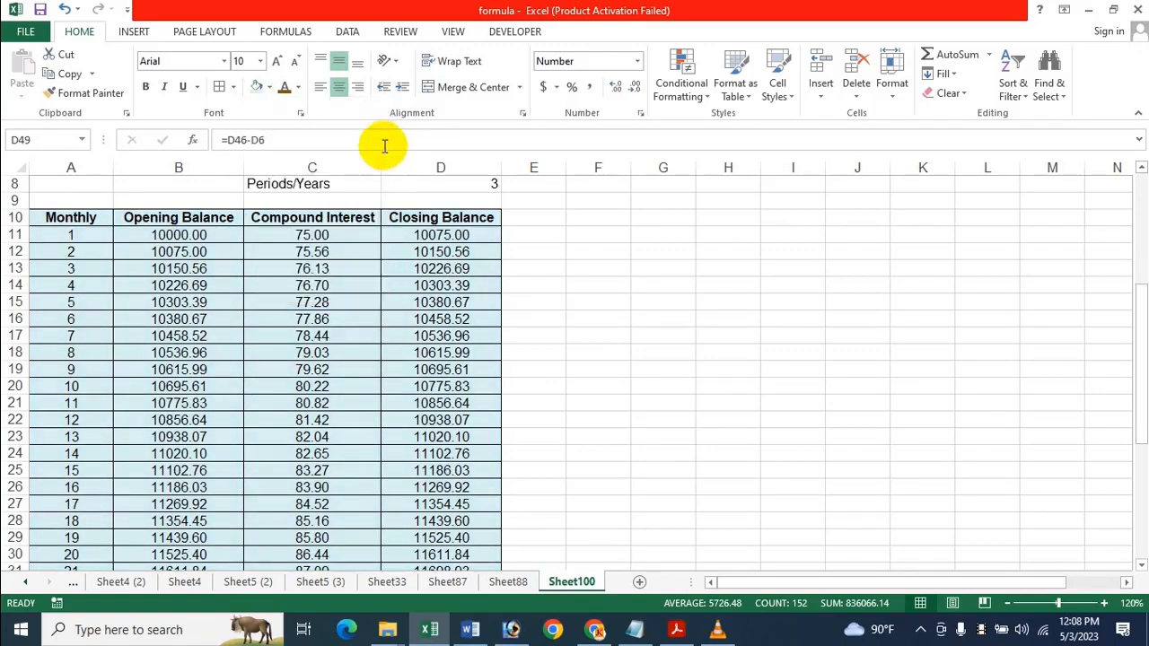
scroll(341, 308, down, 10)
click(344, 321)
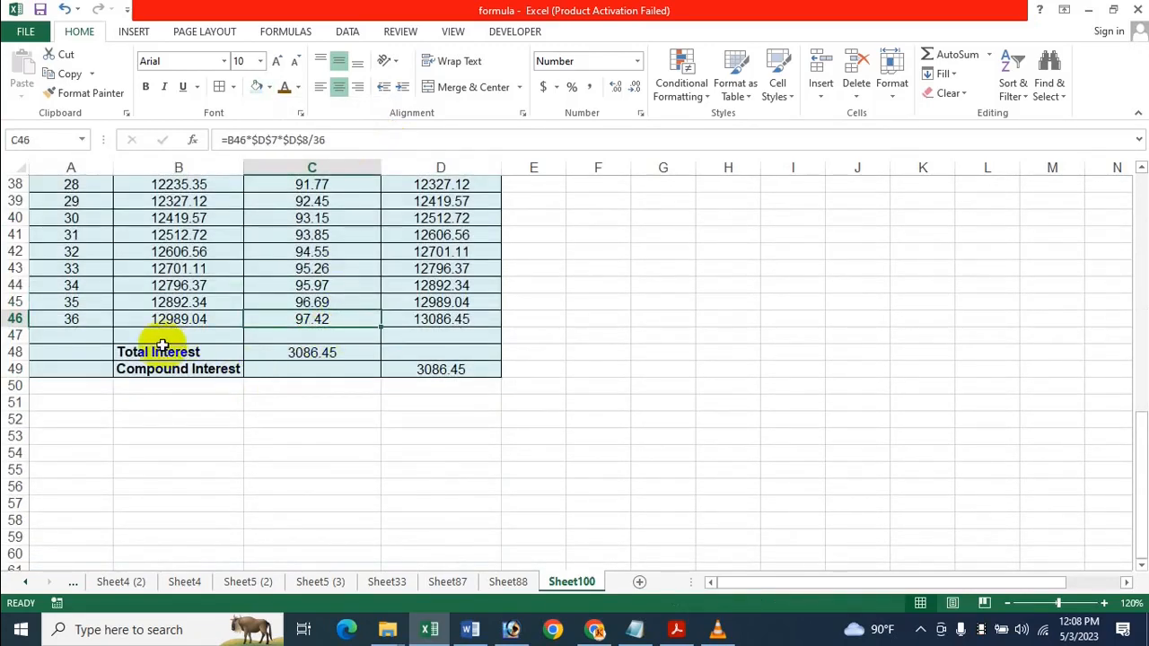
- Set the font color of the Total Interest and Compound Interest labels in B48:B49 to dark green
drag(162, 345, 162, 369)
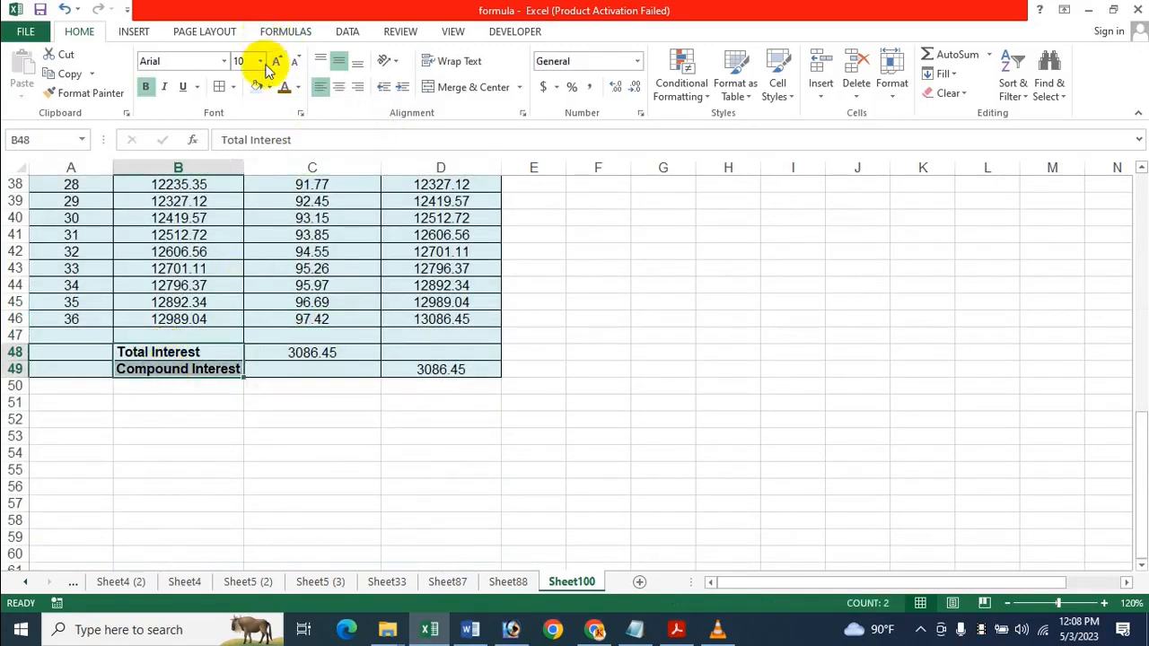
click(299, 88)
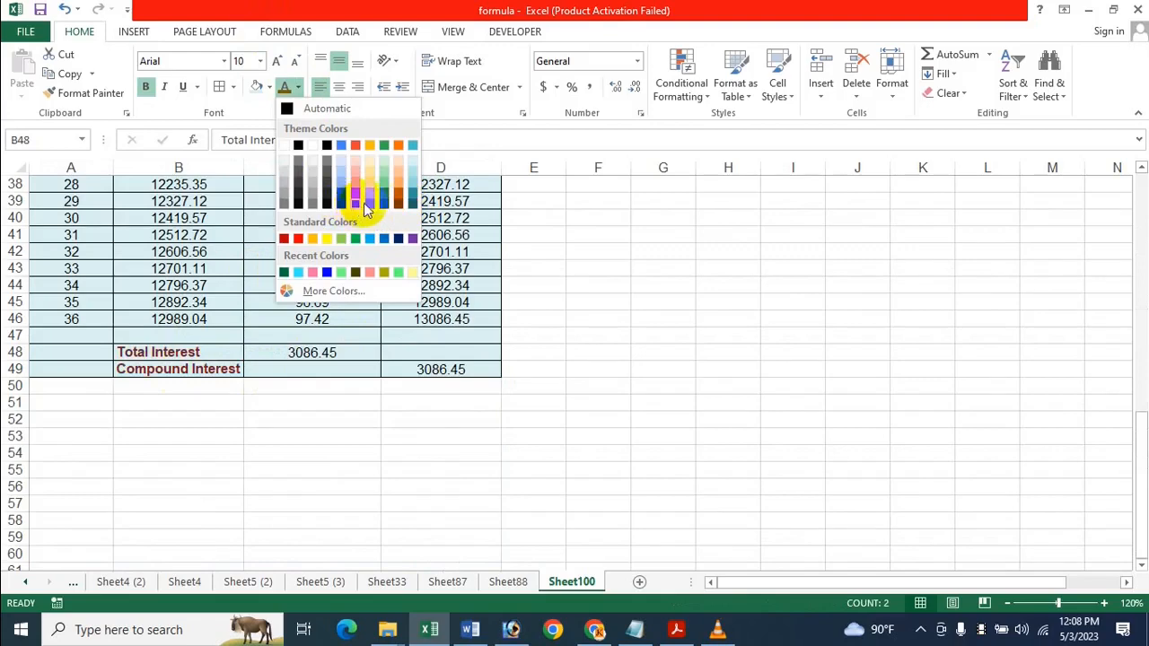
click(385, 204)
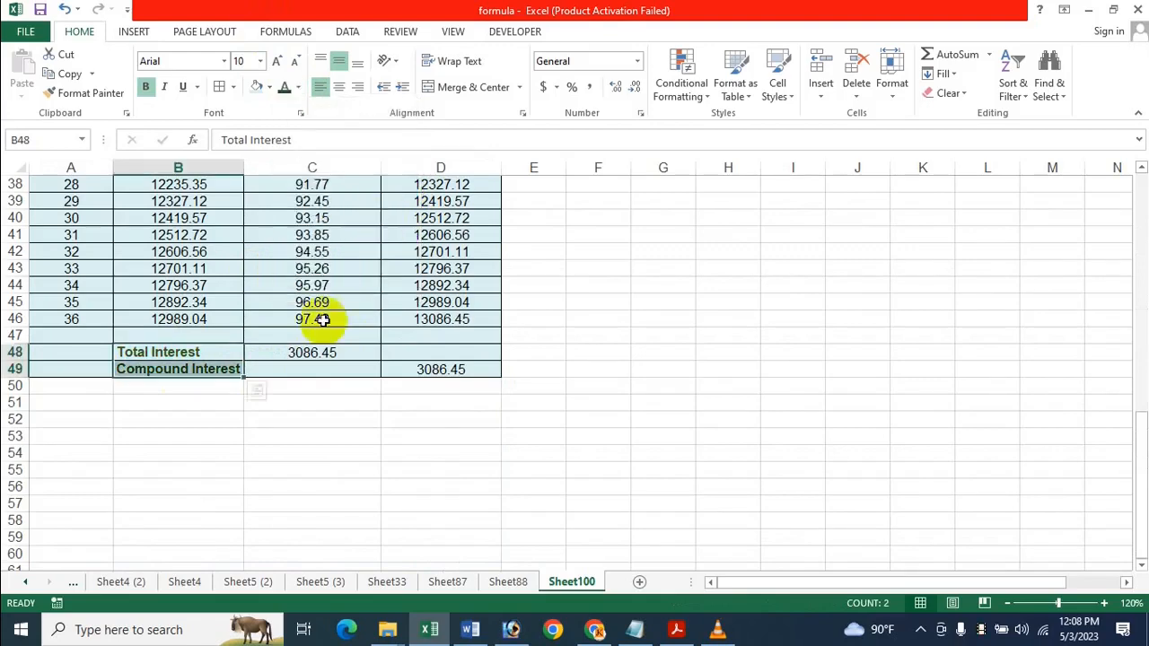
click(318, 417)
scroll(241, 361, up, 6)
scroll(241, 362, down, 6)
click(226, 368)
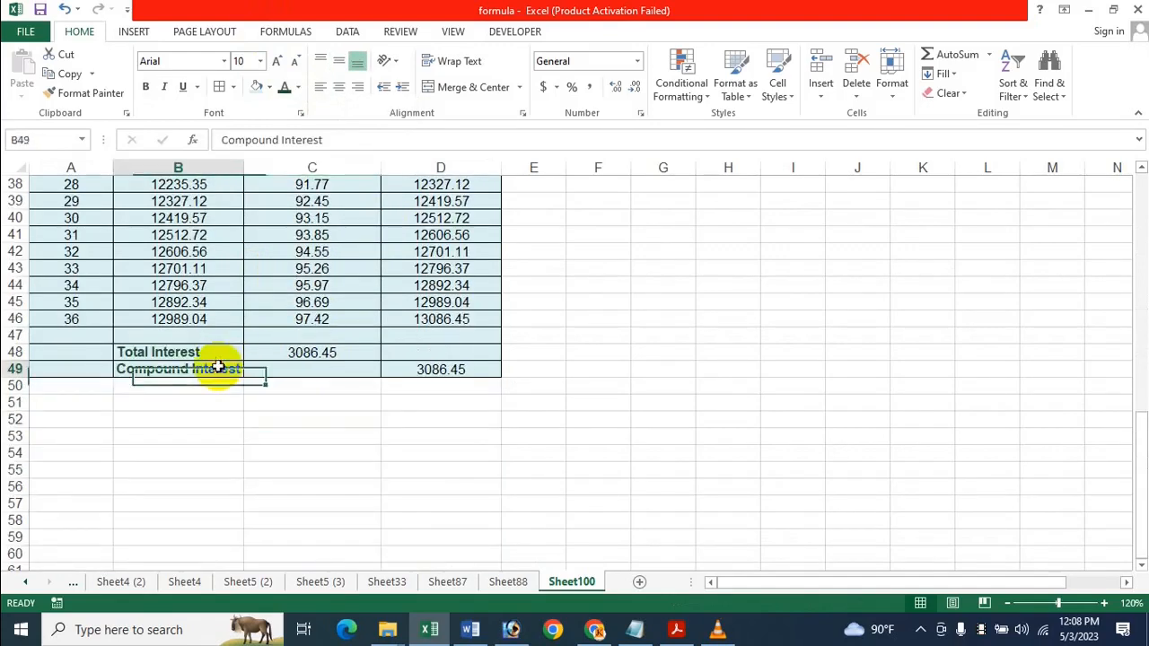
- Set the font color of the table headers in A10:D10 to dark gold
scroll(260, 301, up, 10)
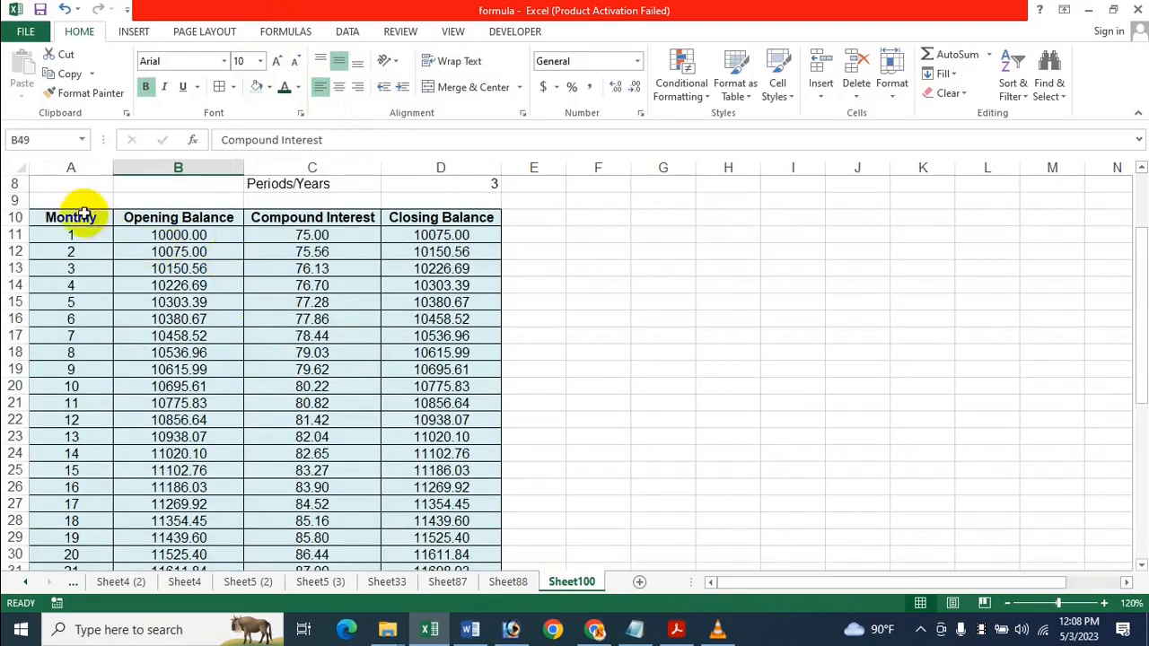
drag(77, 220, 411, 217)
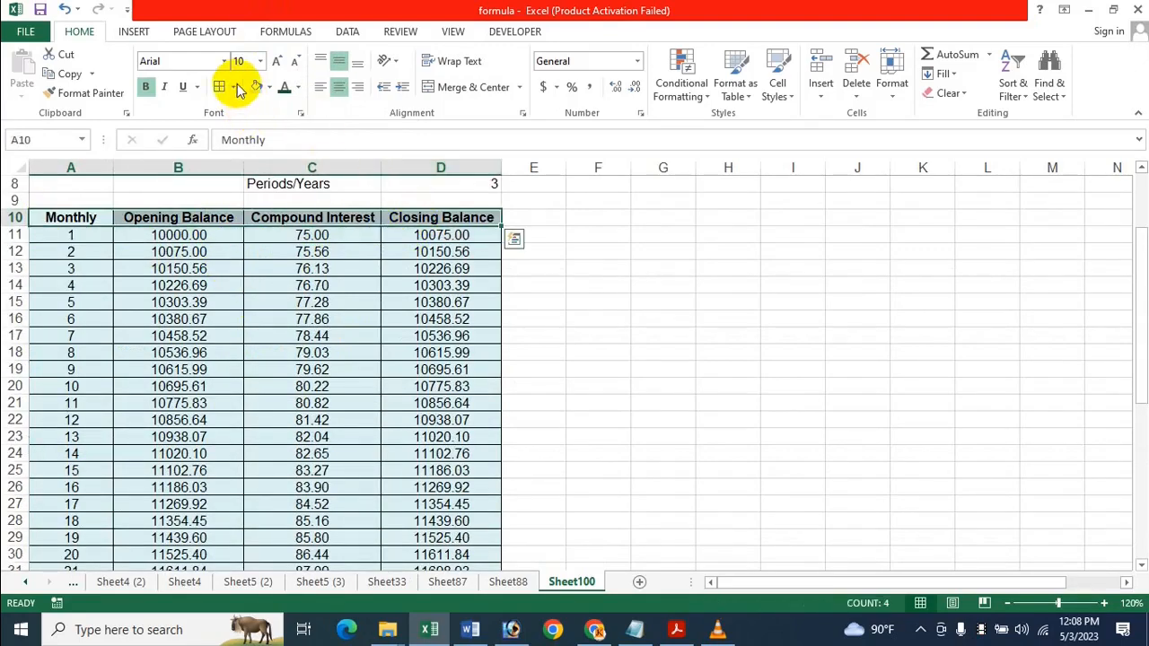
click(298, 88)
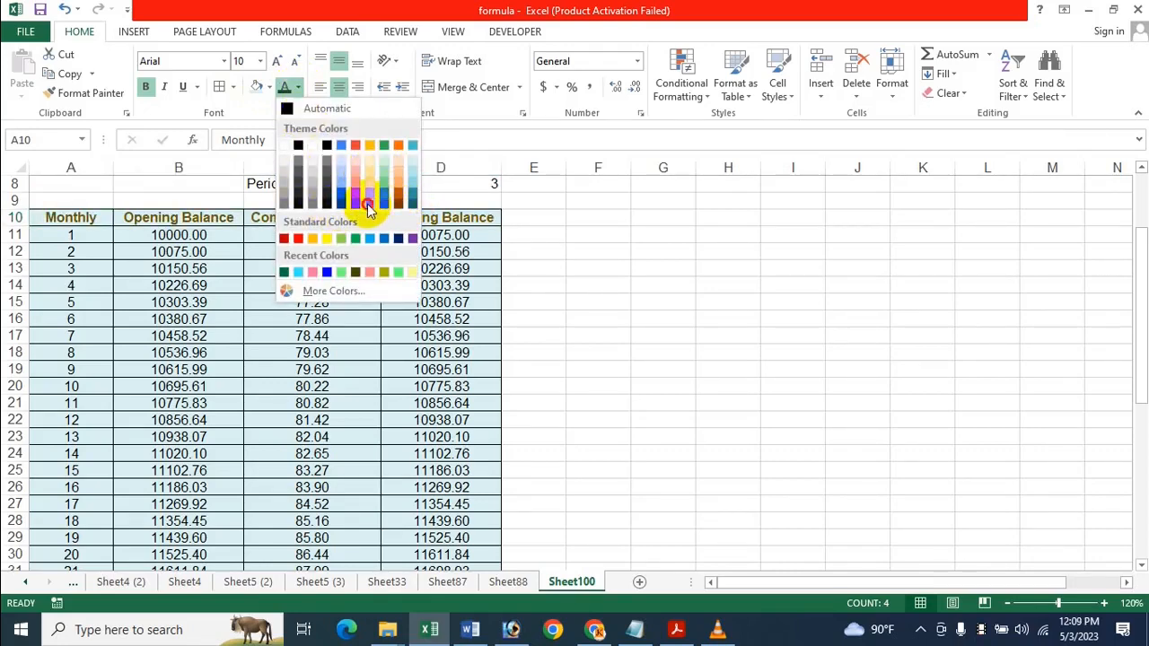
click(367, 204)
scroll(254, 315, up, 3)
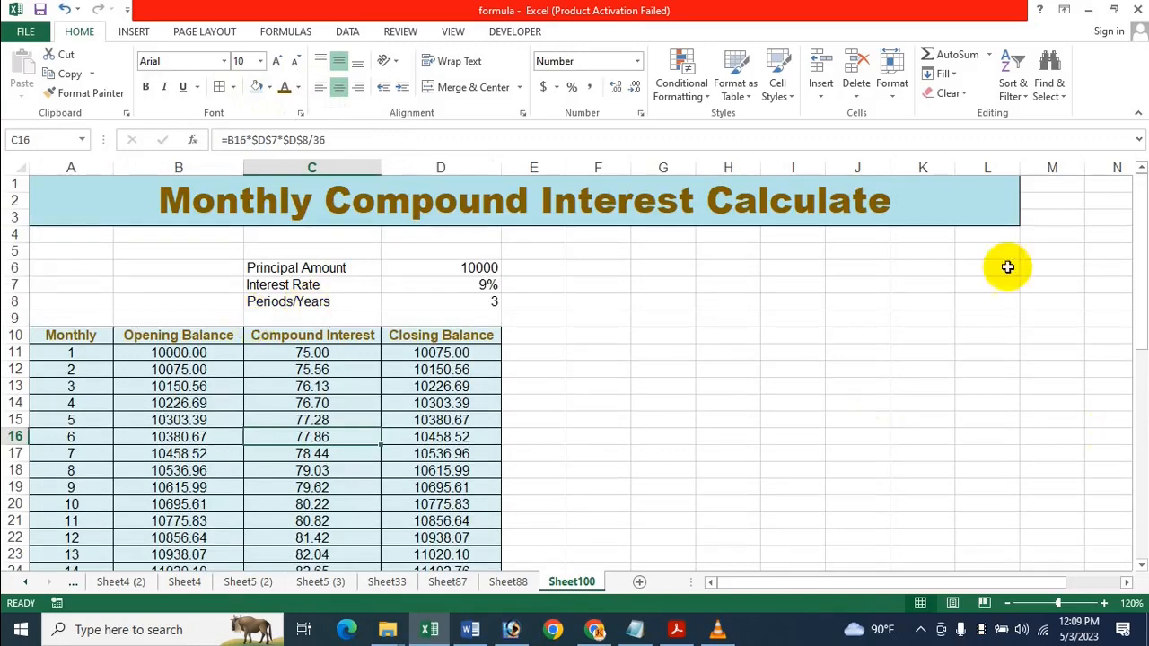
click(828, 285)
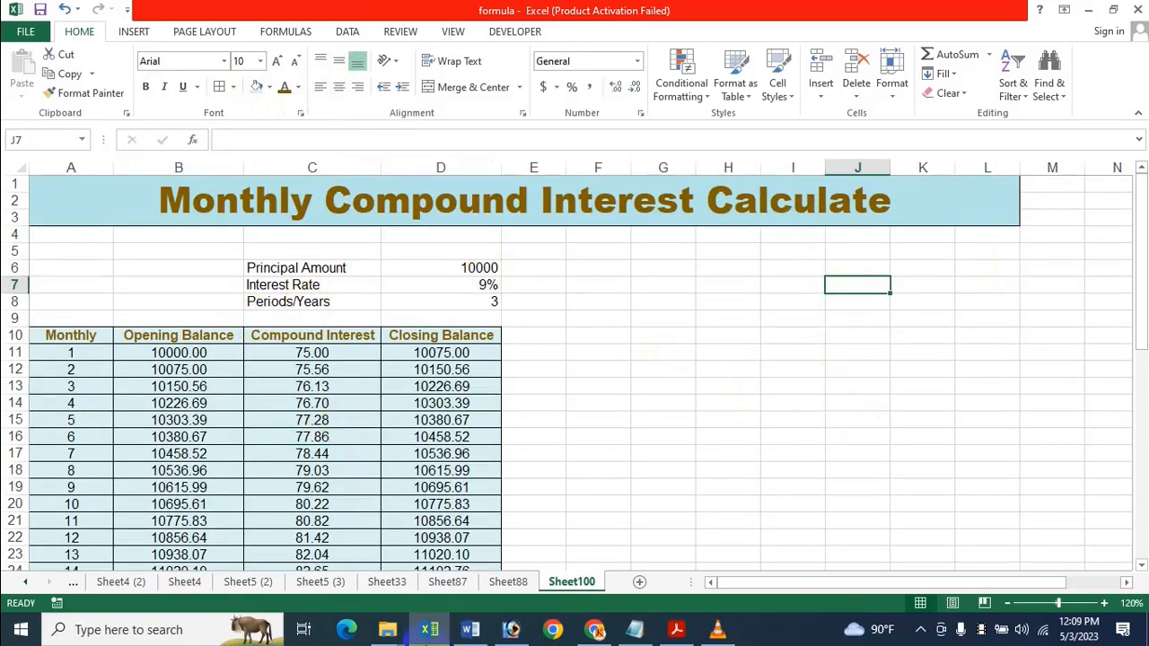
click(580, 303)
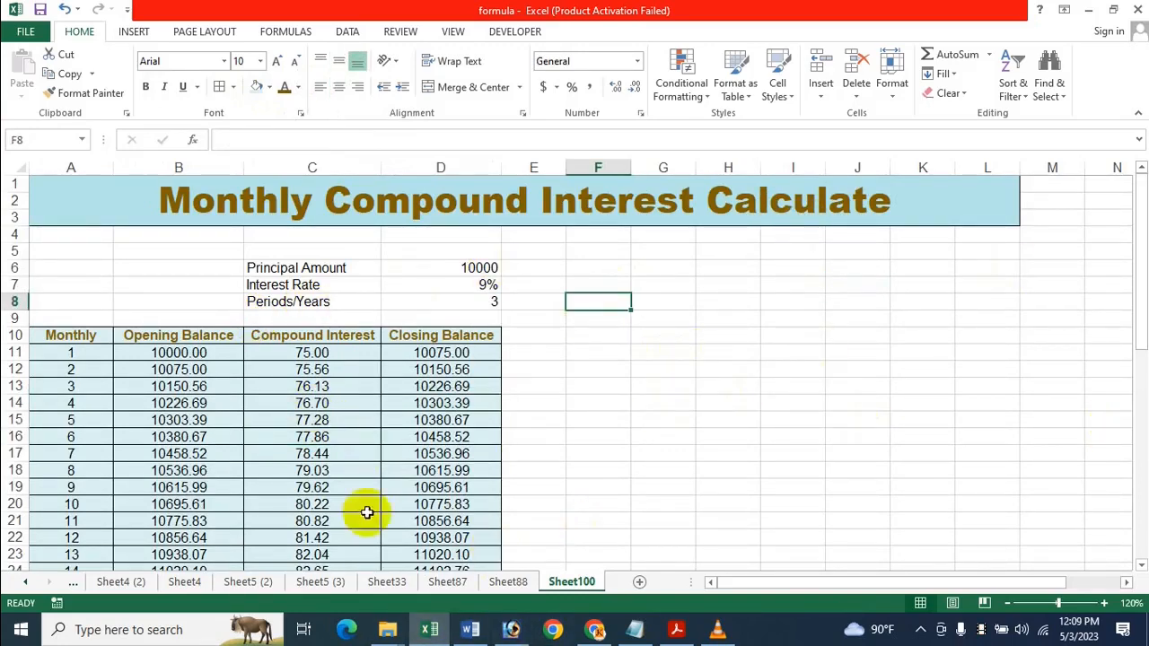
click(668, 410)
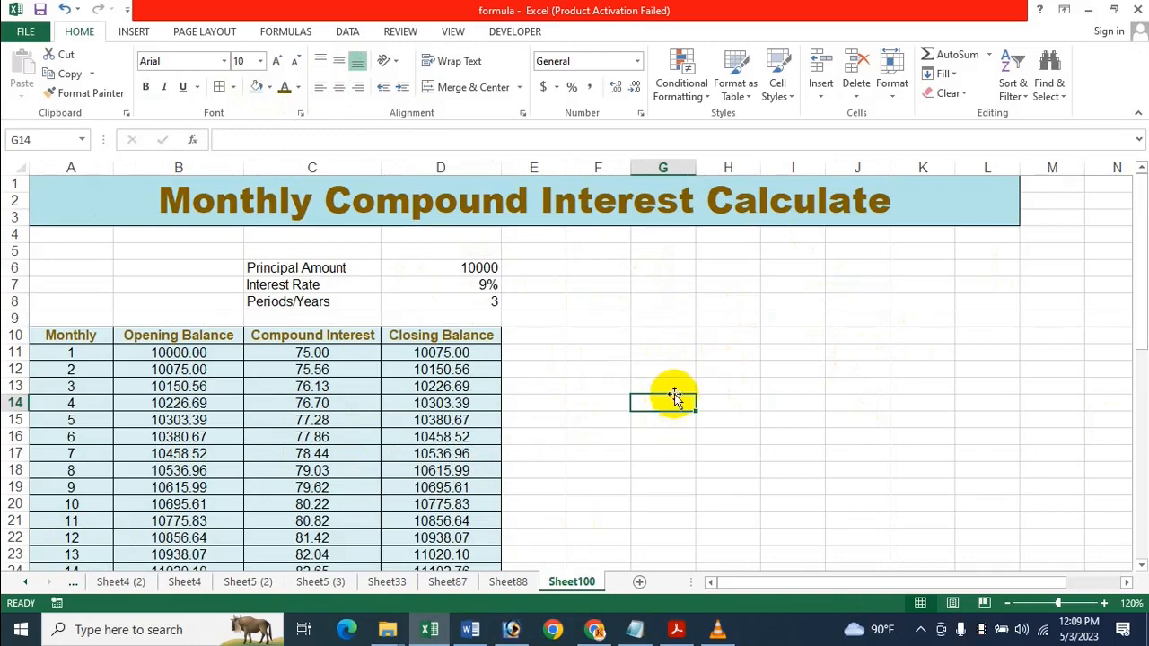
- Switch to Adobe Acrobat to show the Monthly Compound Interest Calculate In MS Excel Bangla title page
click(677, 630)
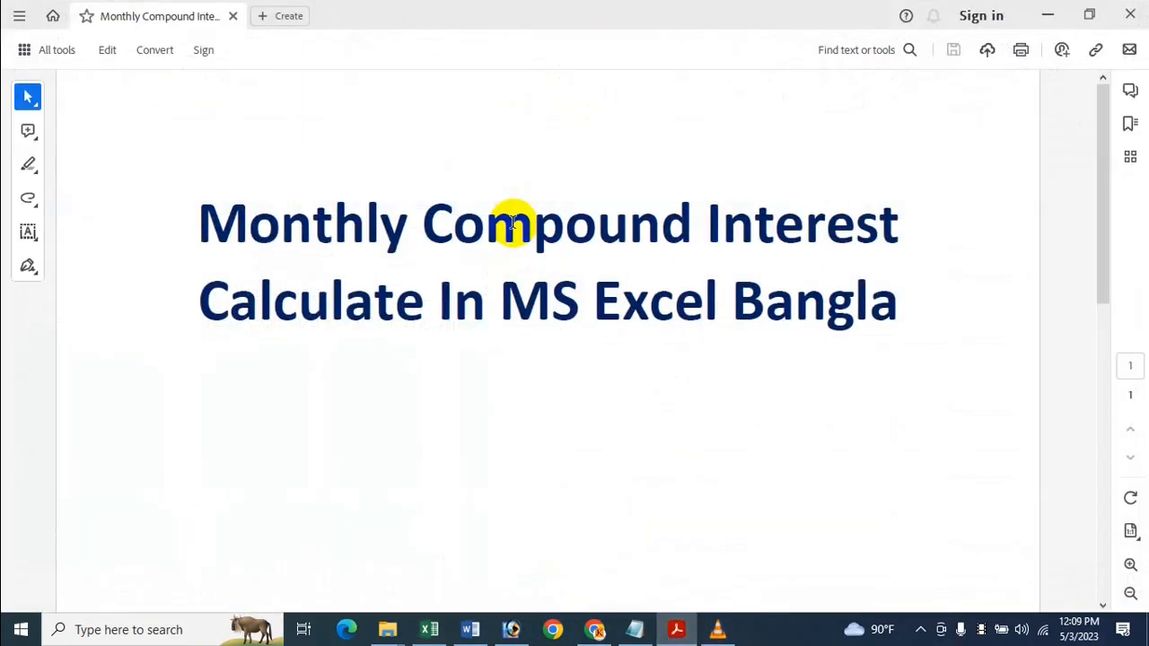